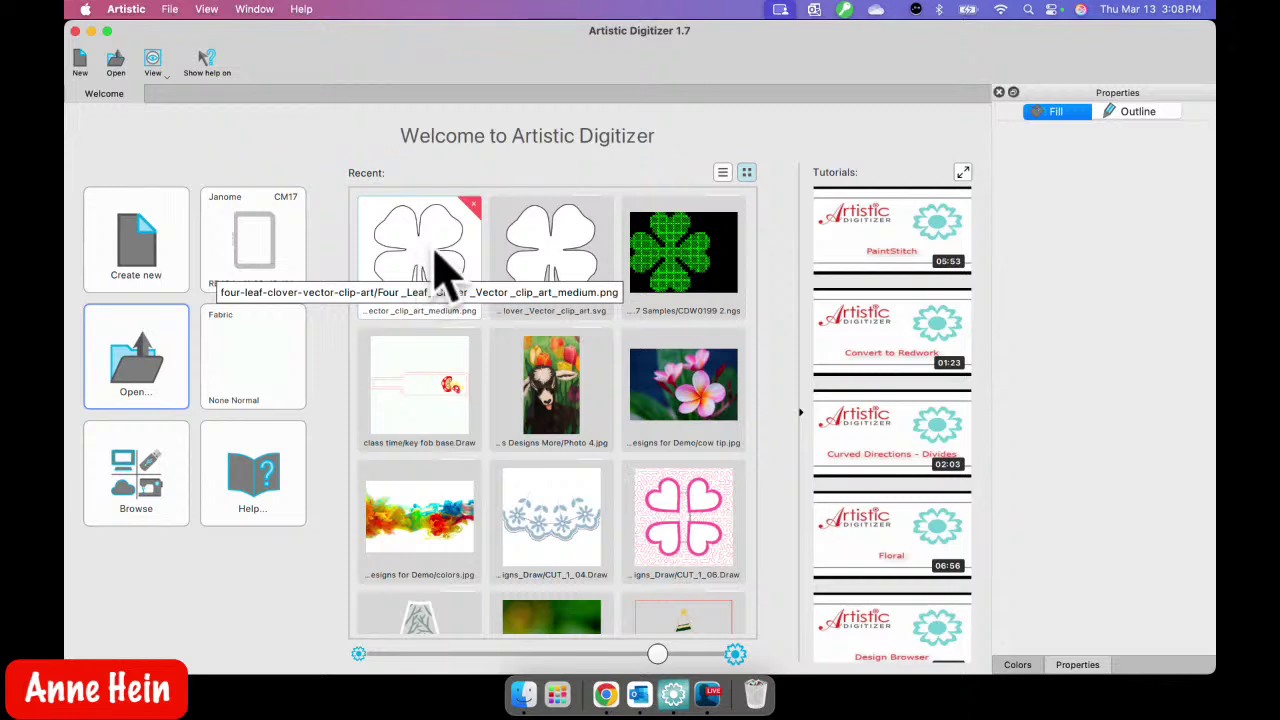
# - Load the recent four-leaf clover image, the clip_art_medium.png file, as a new embroidery design
pyautogui.doubleClick(560, 255)
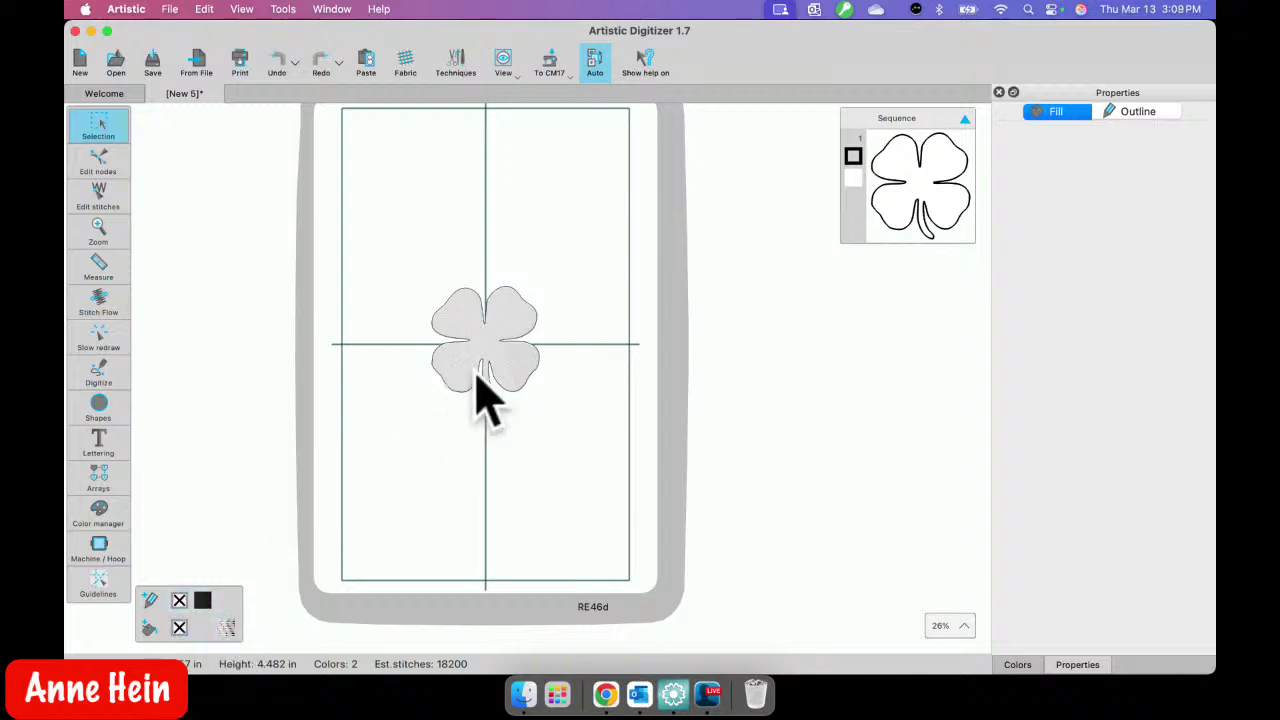
pyautogui.scroll(5, 477, 372)
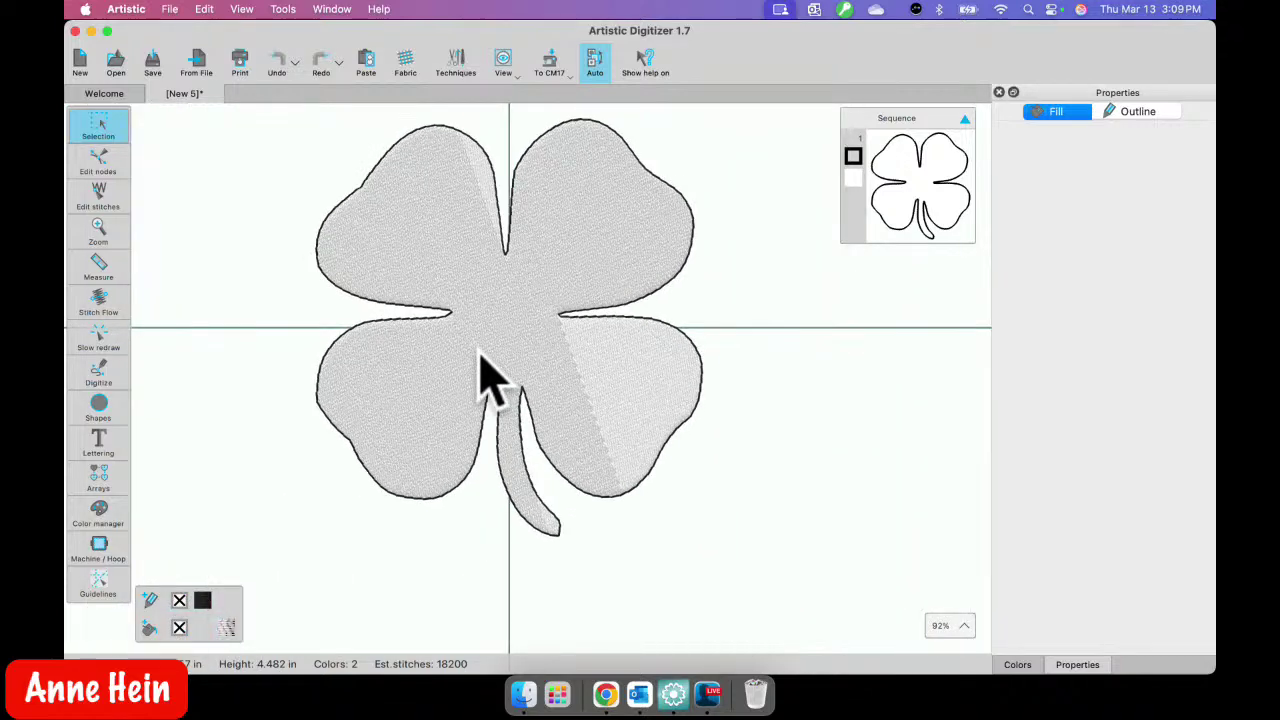
pyautogui.scroll(1, 480, 355)
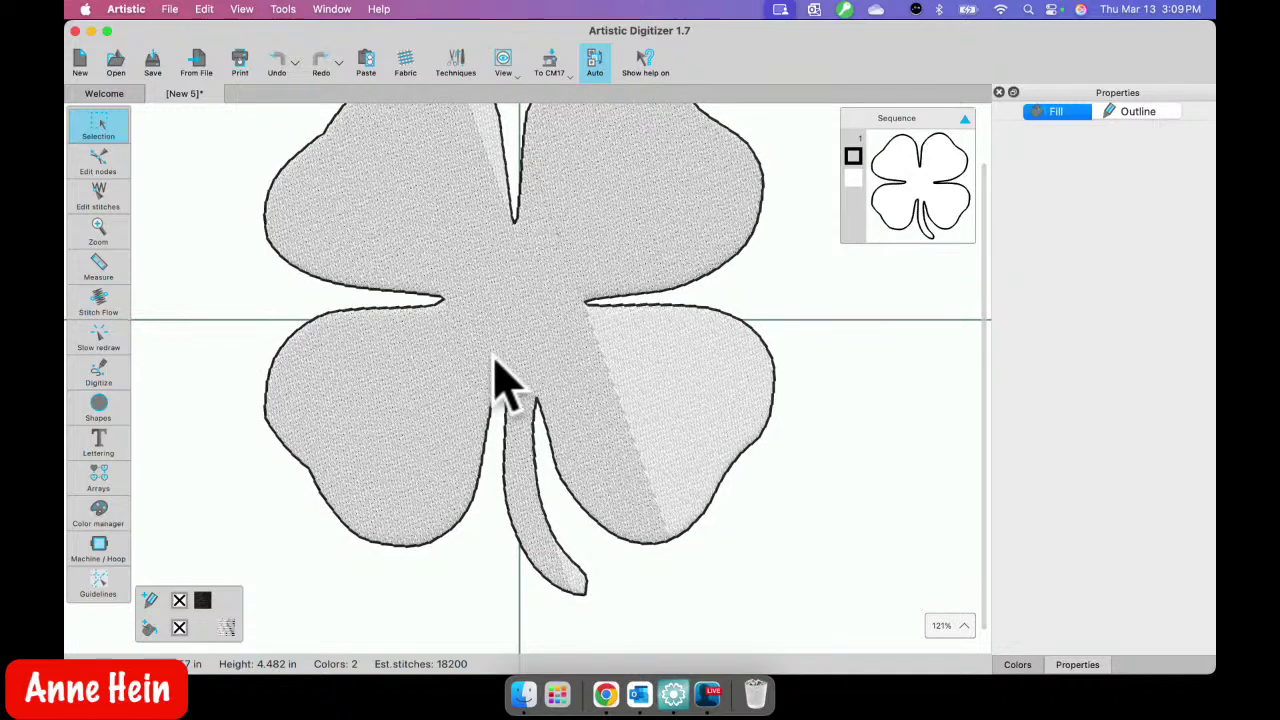
# - Try removing the outline from the whole clover, then undo the removal
pyautogui.click(482, 360)
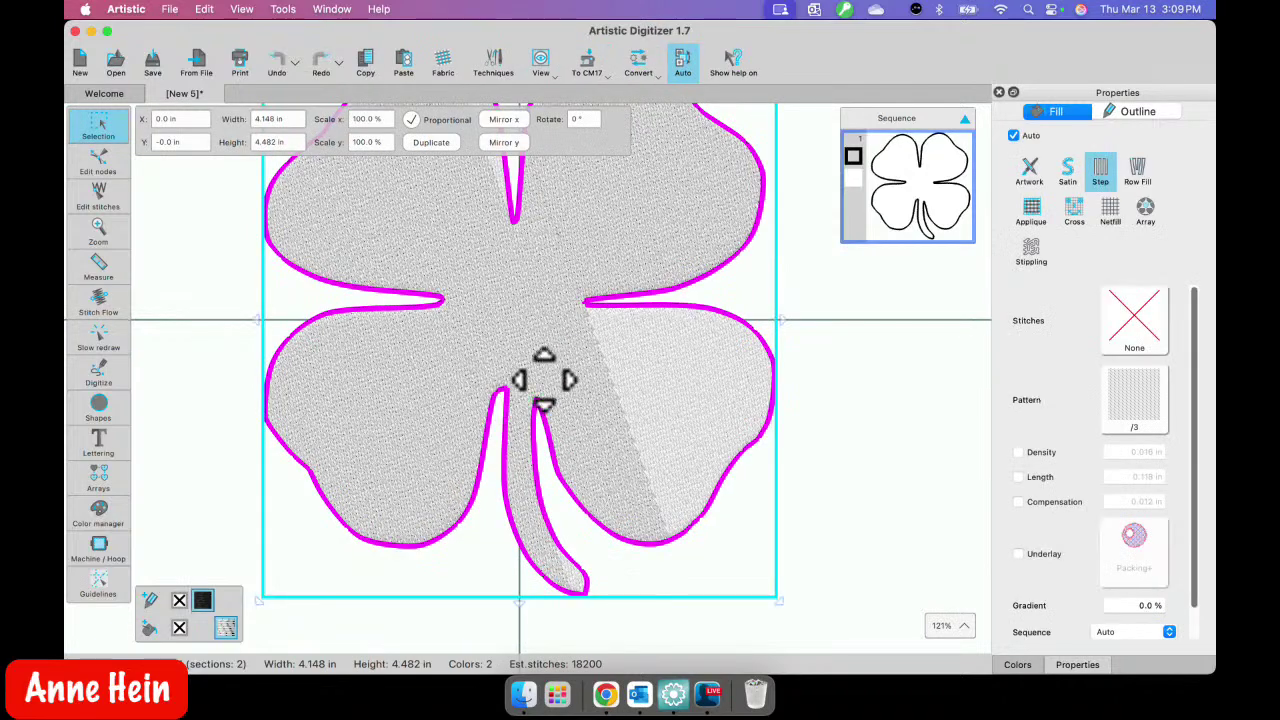
pyautogui.click(179, 601)
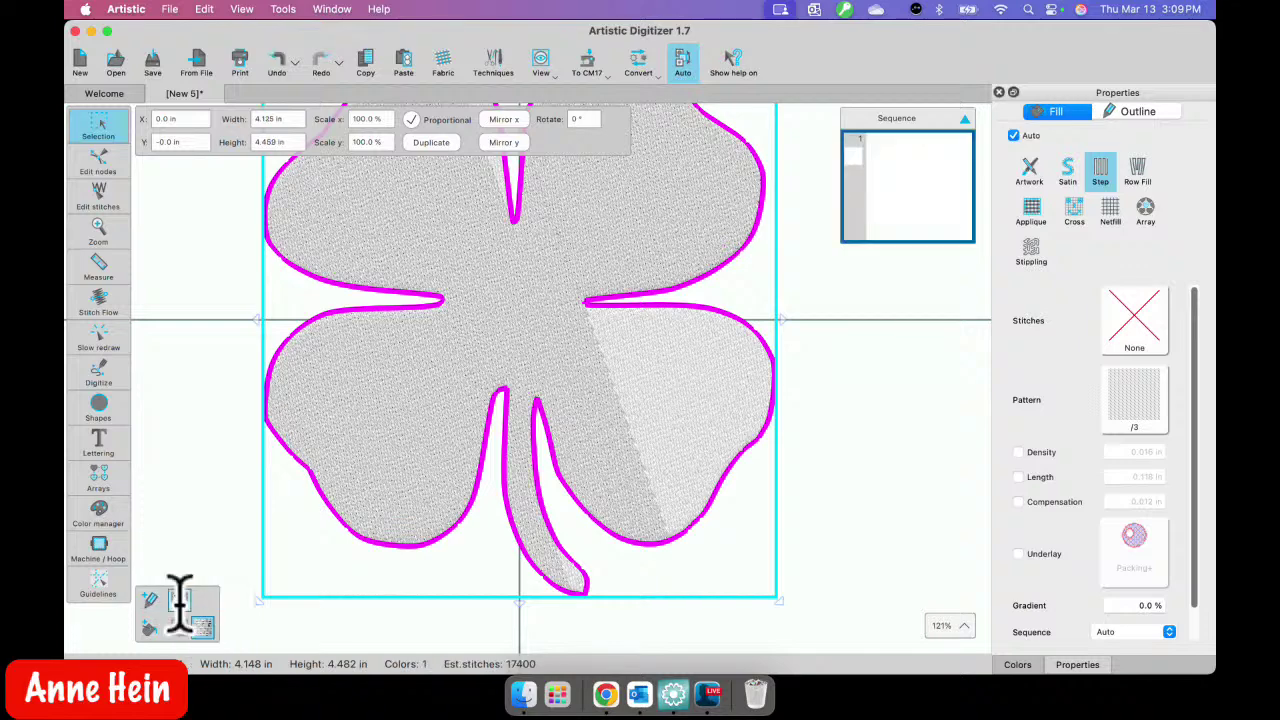
pyautogui.click(198, 502)
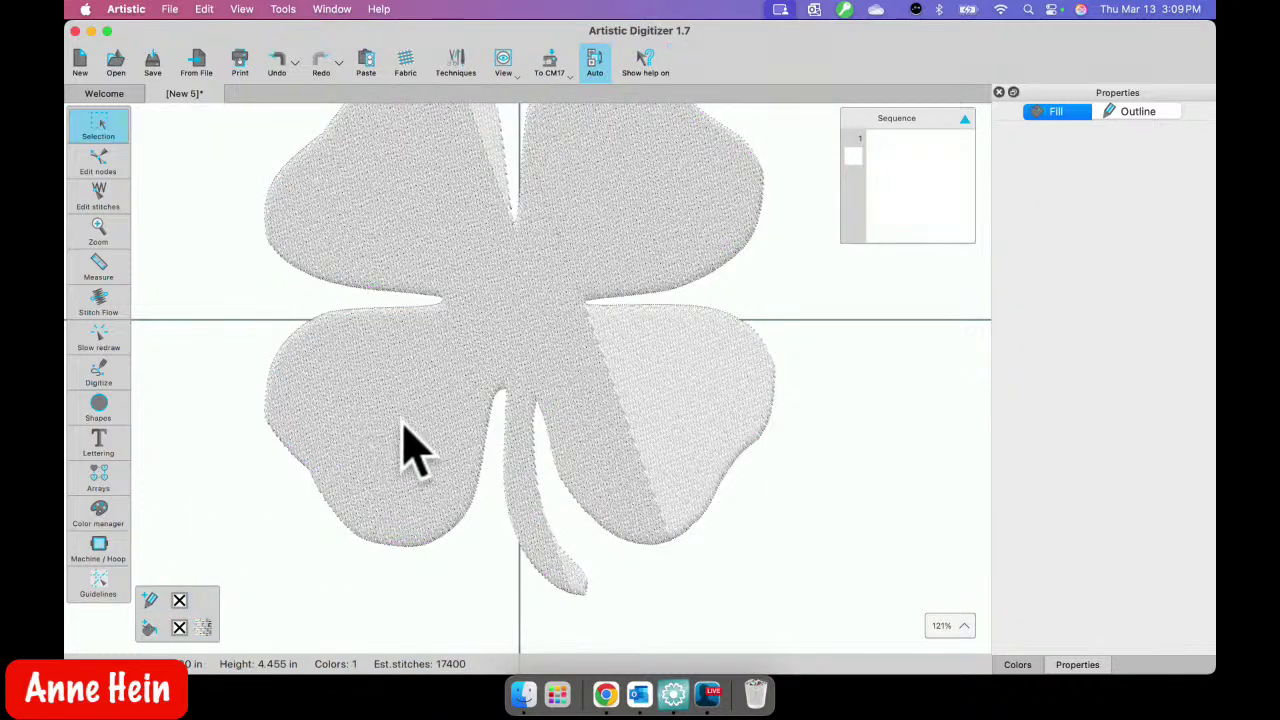
pyautogui.click(277, 62)
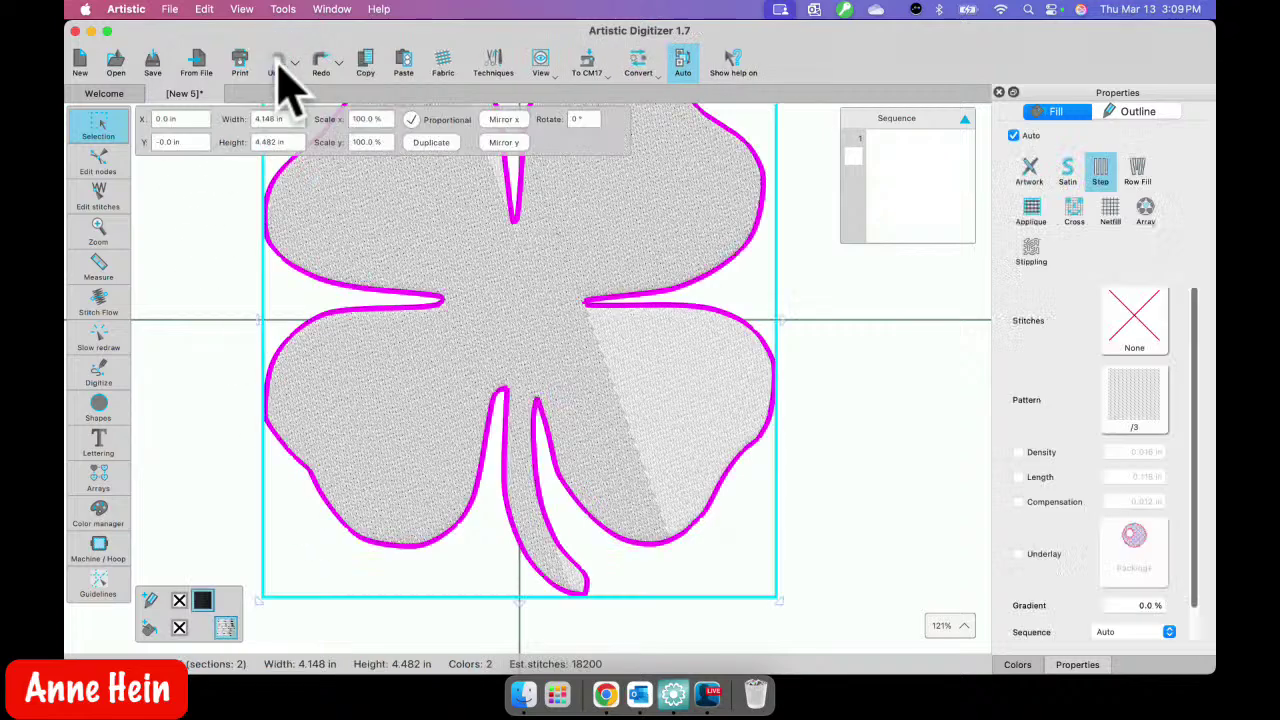
pyautogui.rightClick(463, 311)
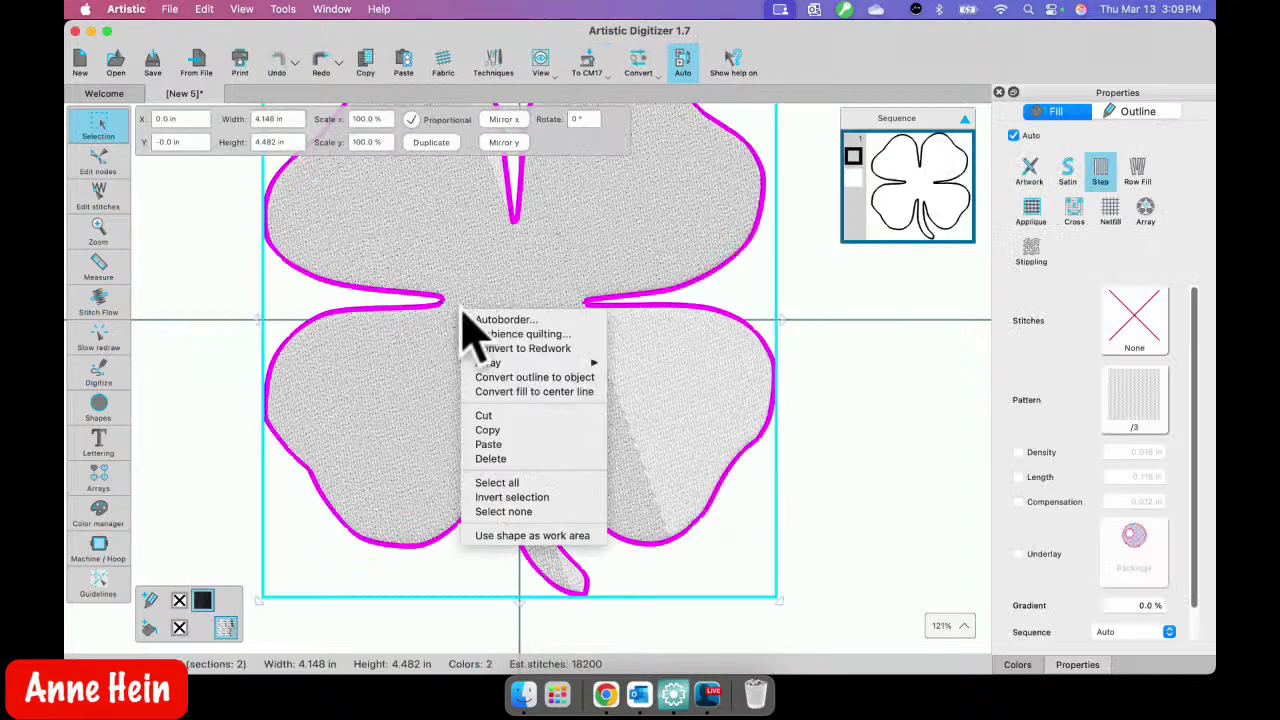
pyautogui.click(205, 318)
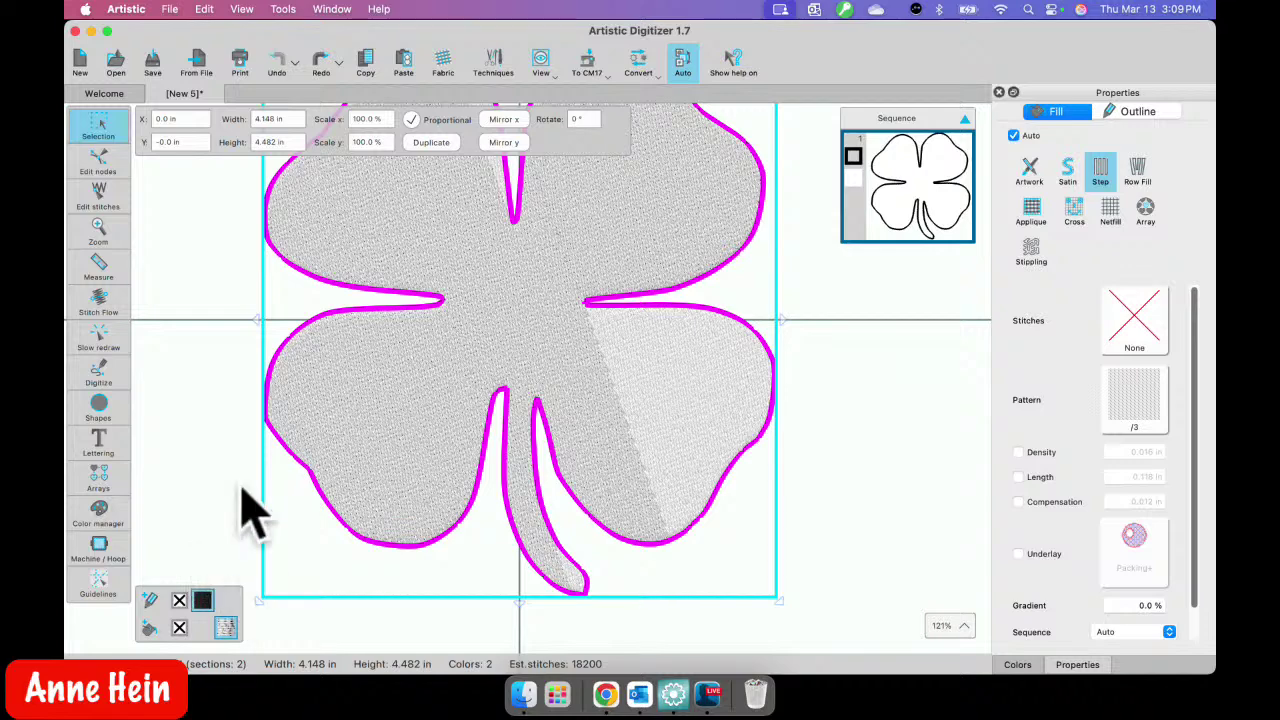
pyautogui.click(229, 571)
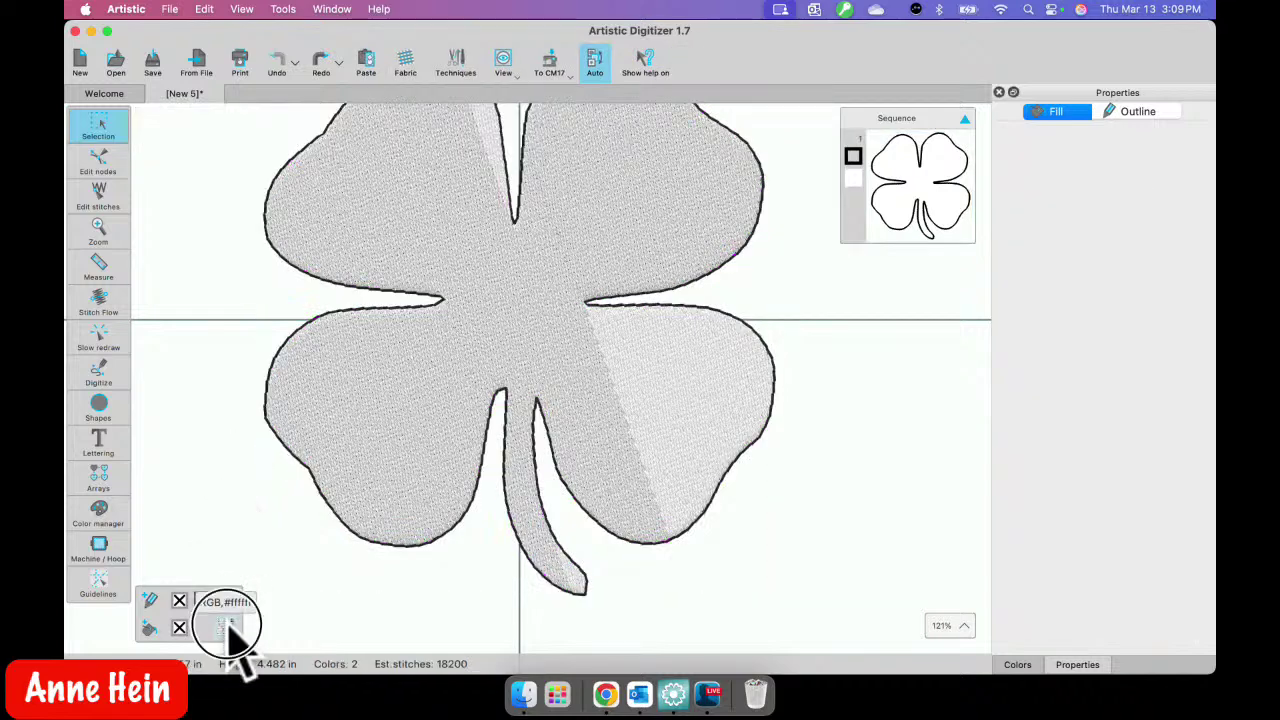
pyautogui.click(229, 627)
pyautogui.click(236, 619)
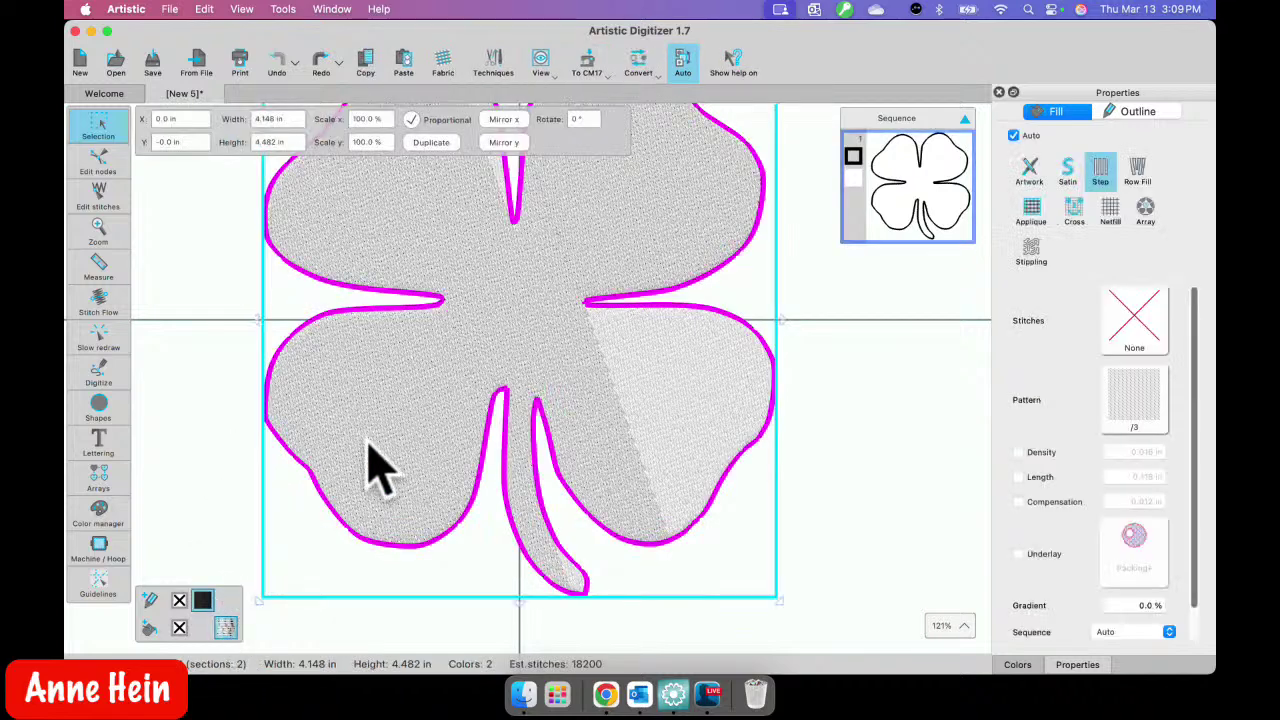
# - Remove the white fill from the clover so that only its outline is kept
pyautogui.moveTo(423, 420); pyautogui.dragTo(389, 409)
pyautogui.moveTo(473, 328); pyautogui.dragTo(467, 361)
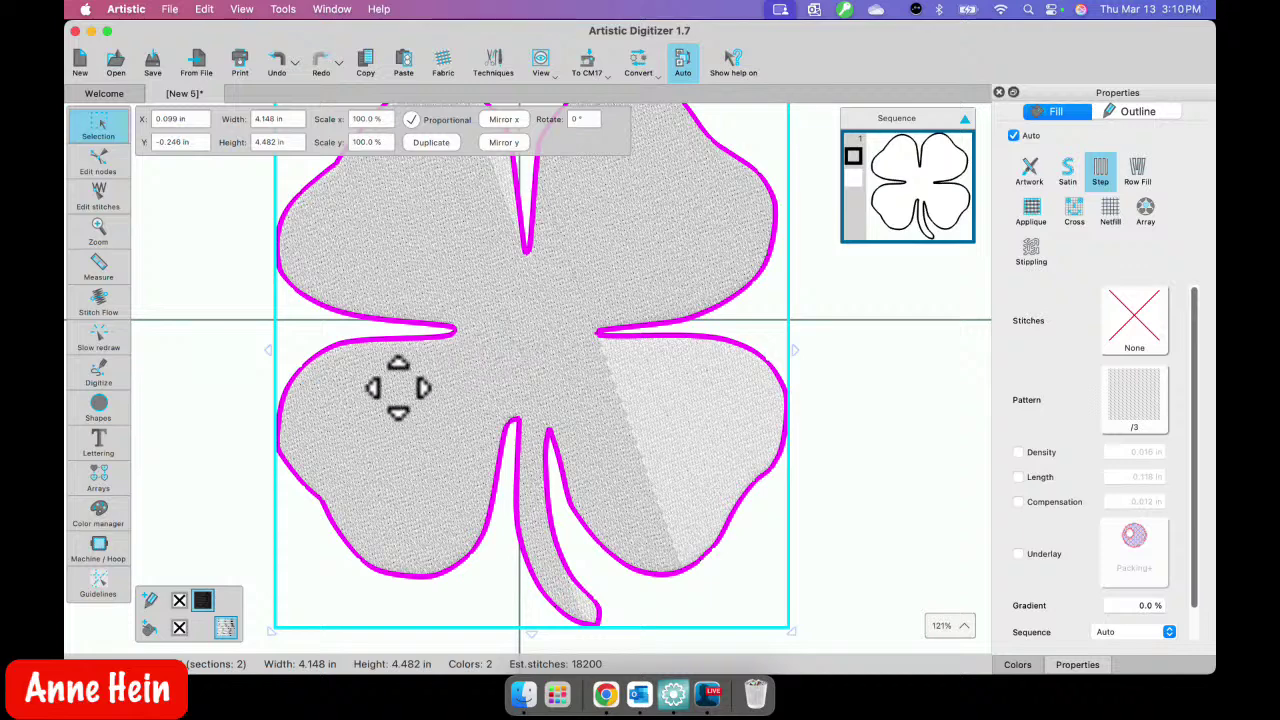
pyautogui.click(180, 629)
pyautogui.click(218, 392)
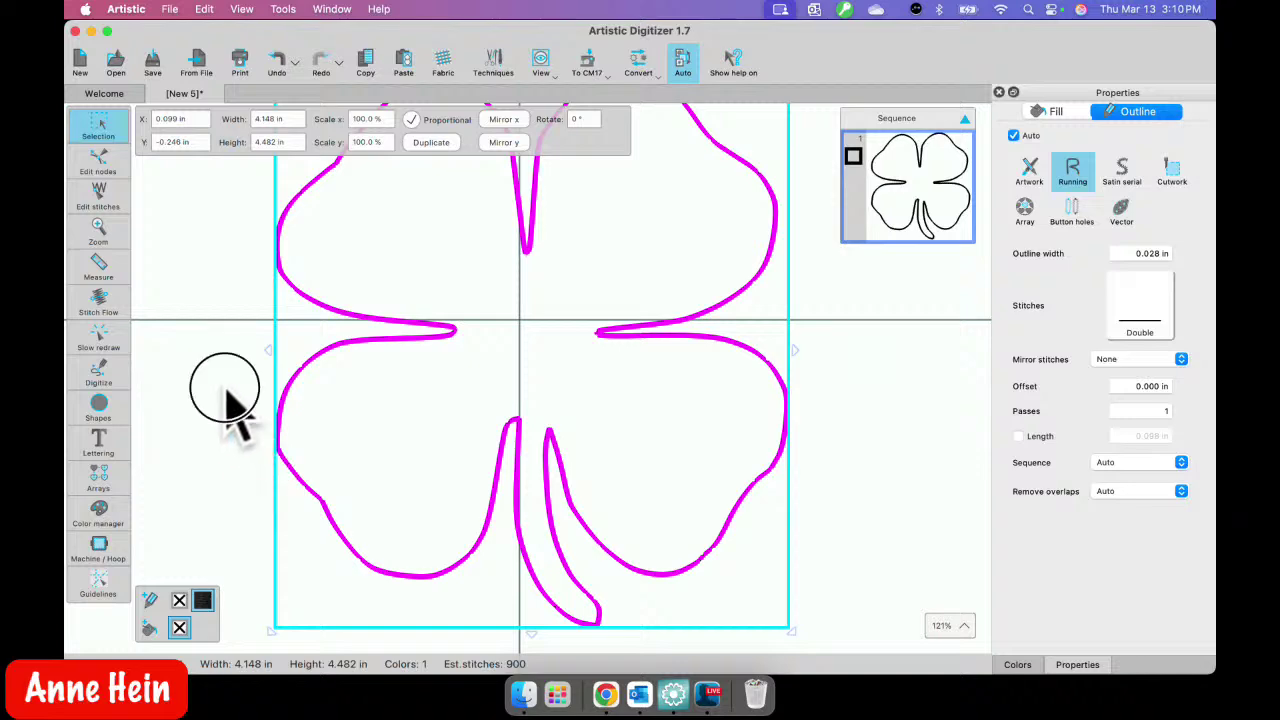
# - Center the clover outline in the hoop
pyautogui.click(434, 340)
pyautogui.moveTo(434, 340); pyautogui.dragTo(499, 336)
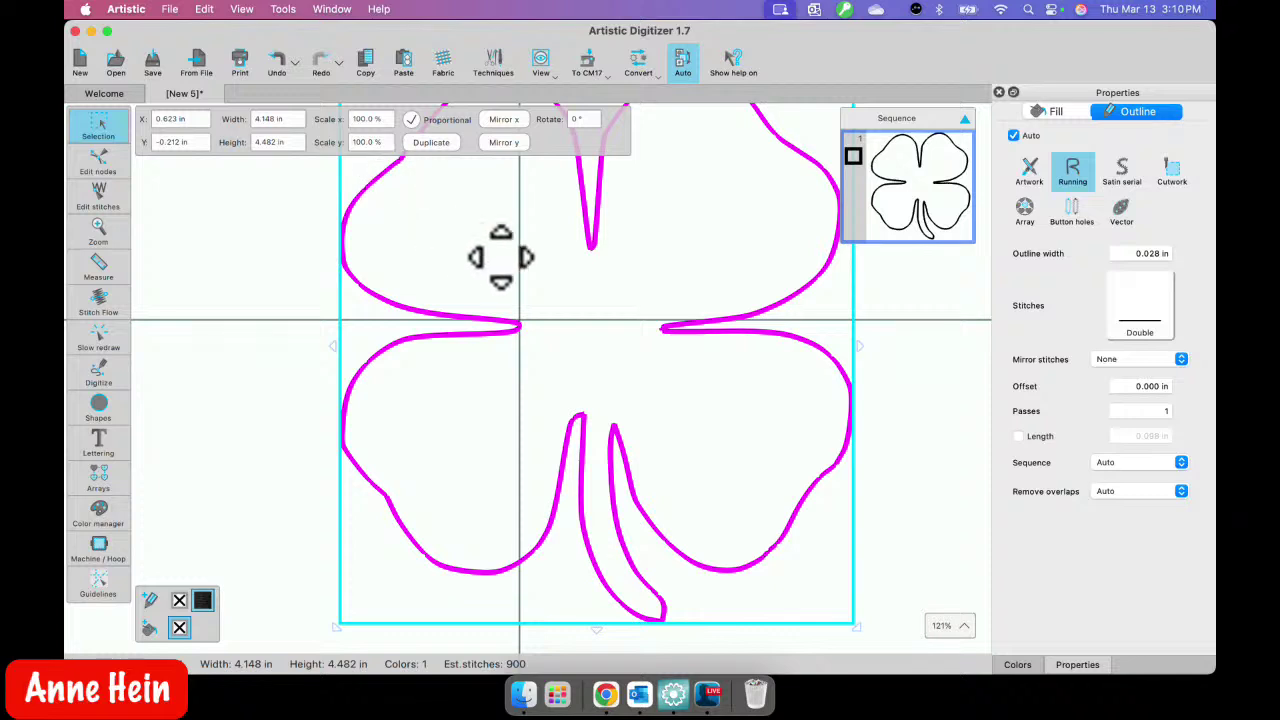
pyautogui.click(595, 68)
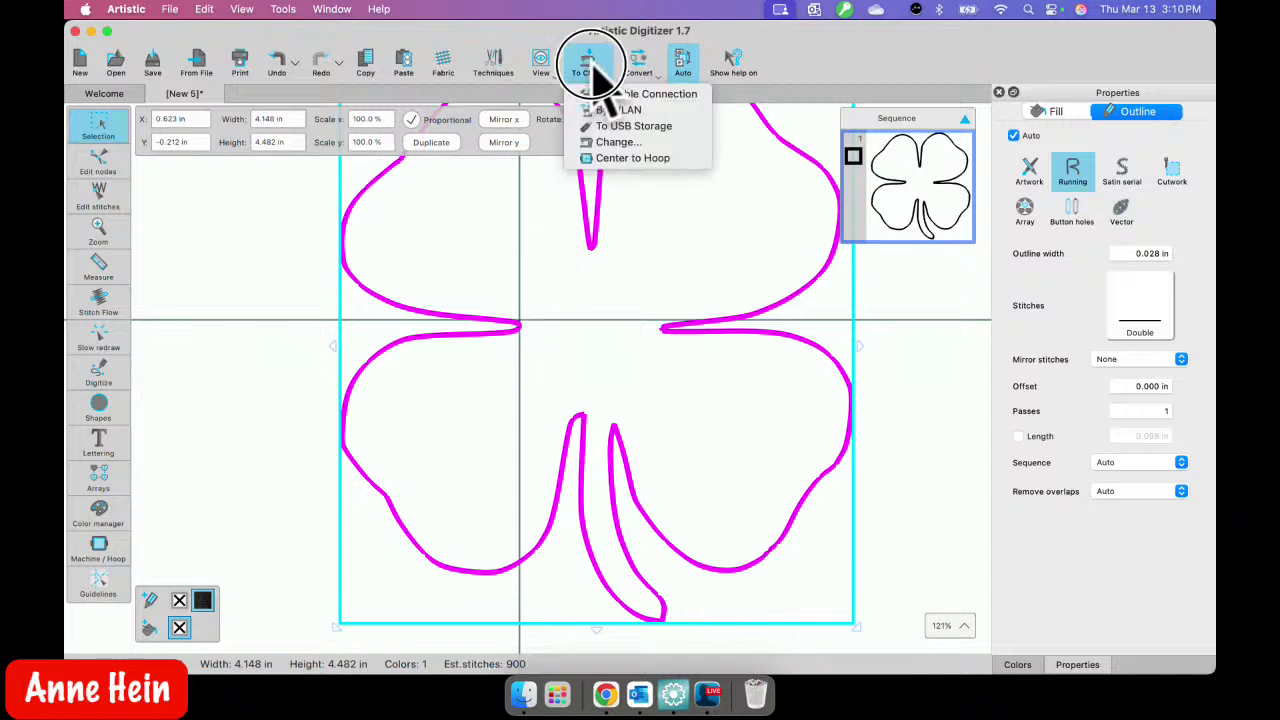
pyautogui.click(600, 159)
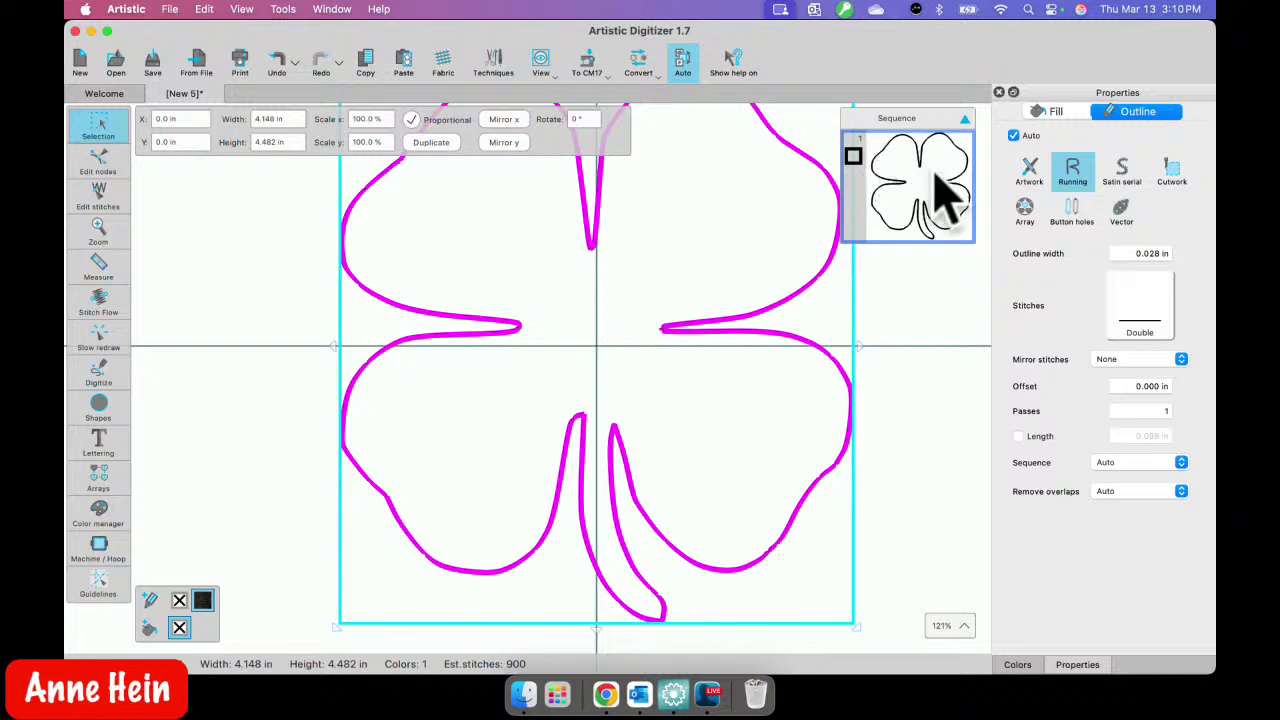
# - Apply an Applique fill to the clover and color the fill JANOME 206 Bright Green
pyautogui.click(1052, 113)
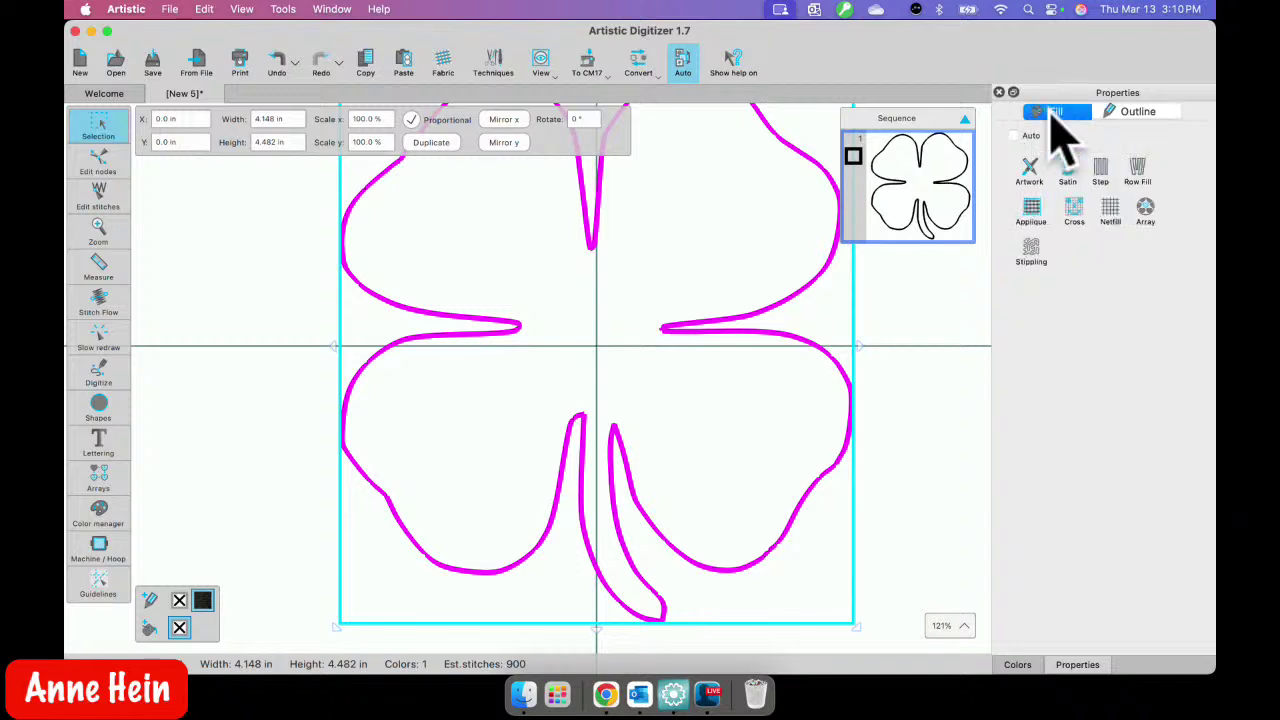
pyautogui.click(1032, 212)
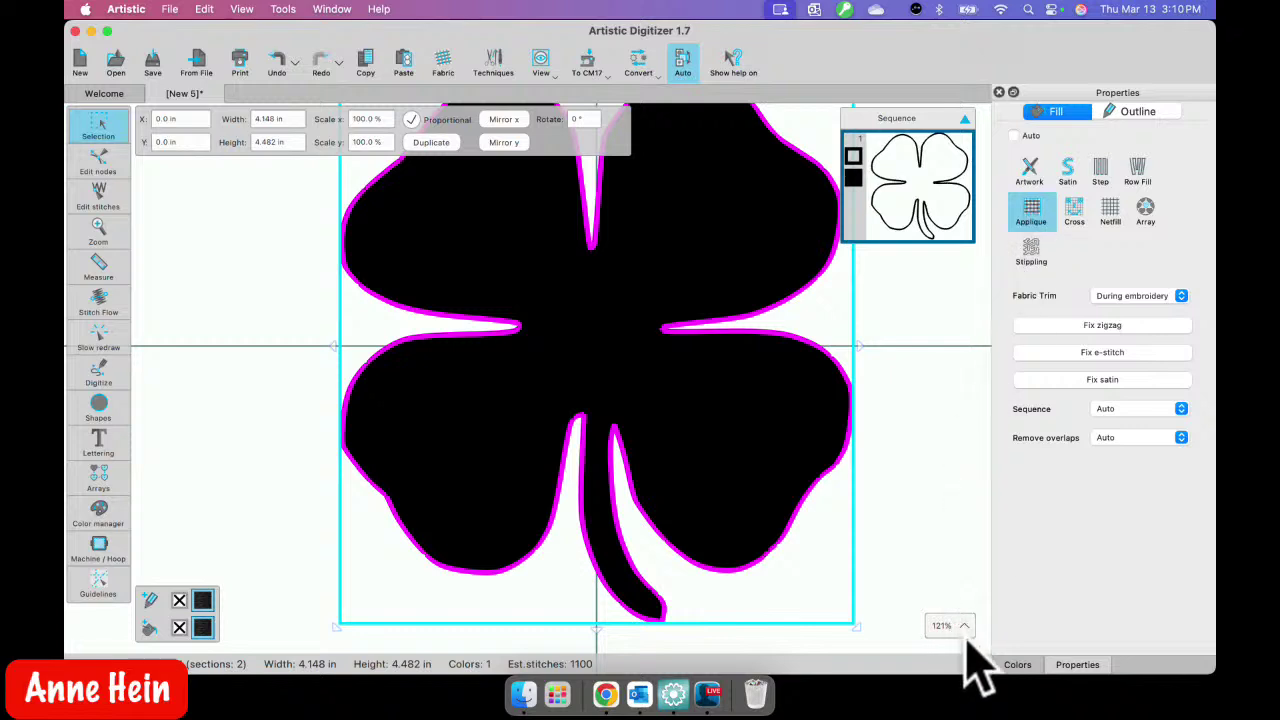
pyautogui.click(1018, 665)
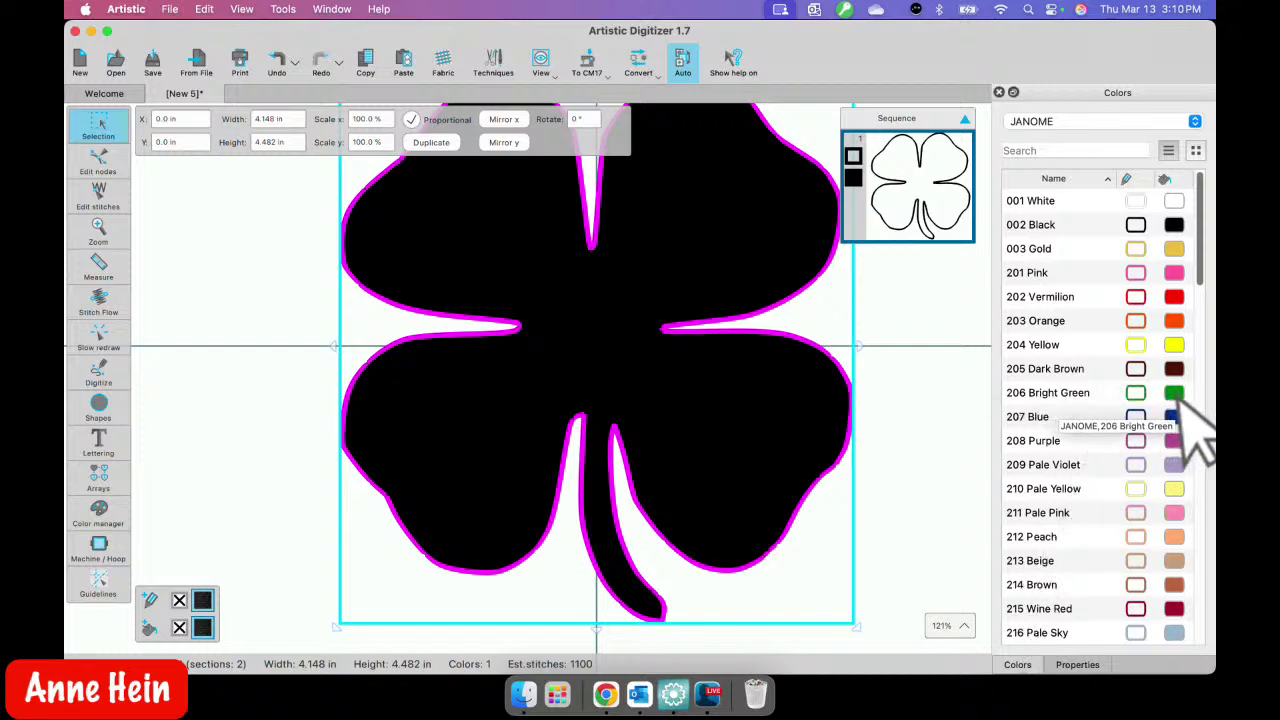
pyautogui.click(1178, 396)
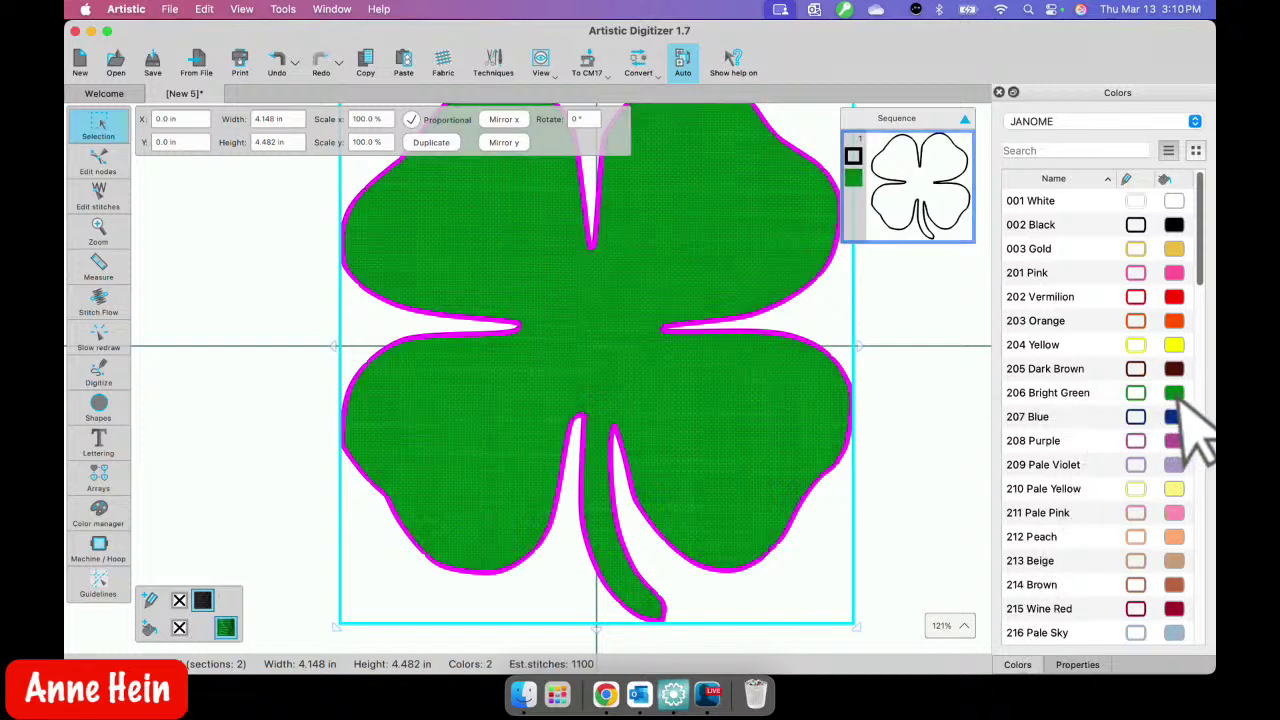
# - Try 218 Yellow Green for the clover's outline, settle on 217 Sky, and inspect the stitched edge up close
pyautogui.scroll(-4, 1174, 486)
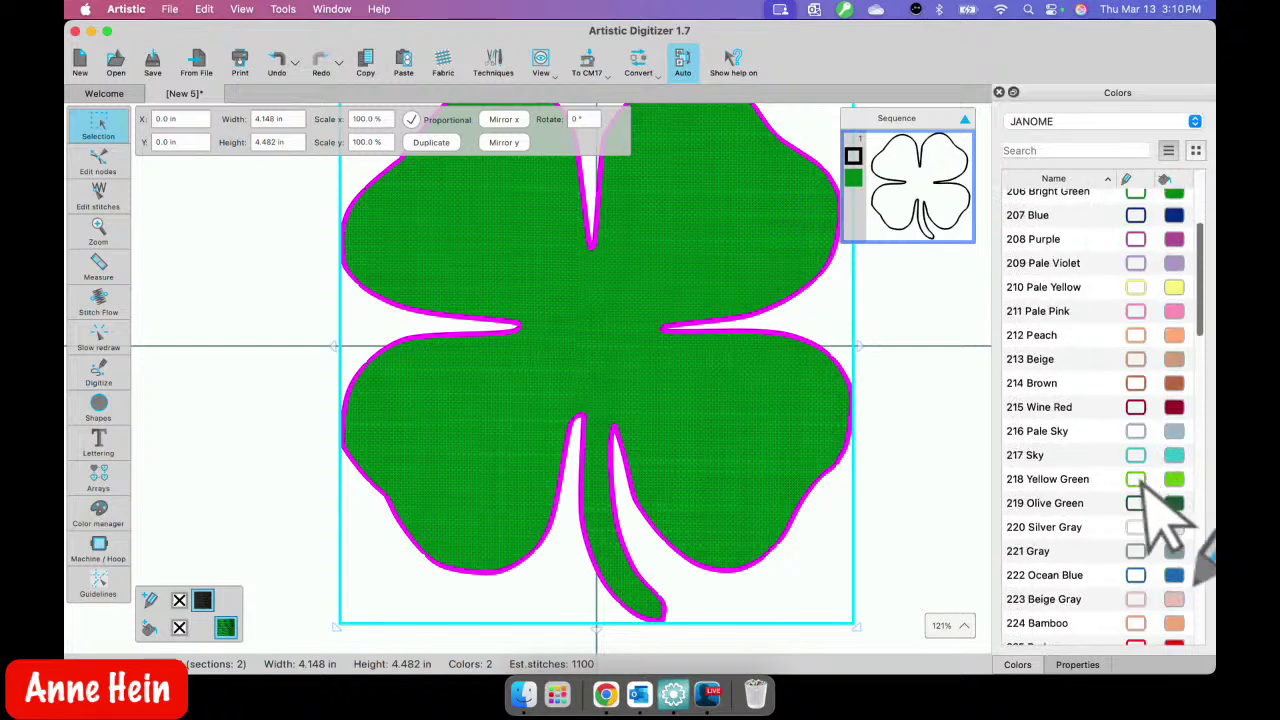
pyautogui.click(1137, 480)
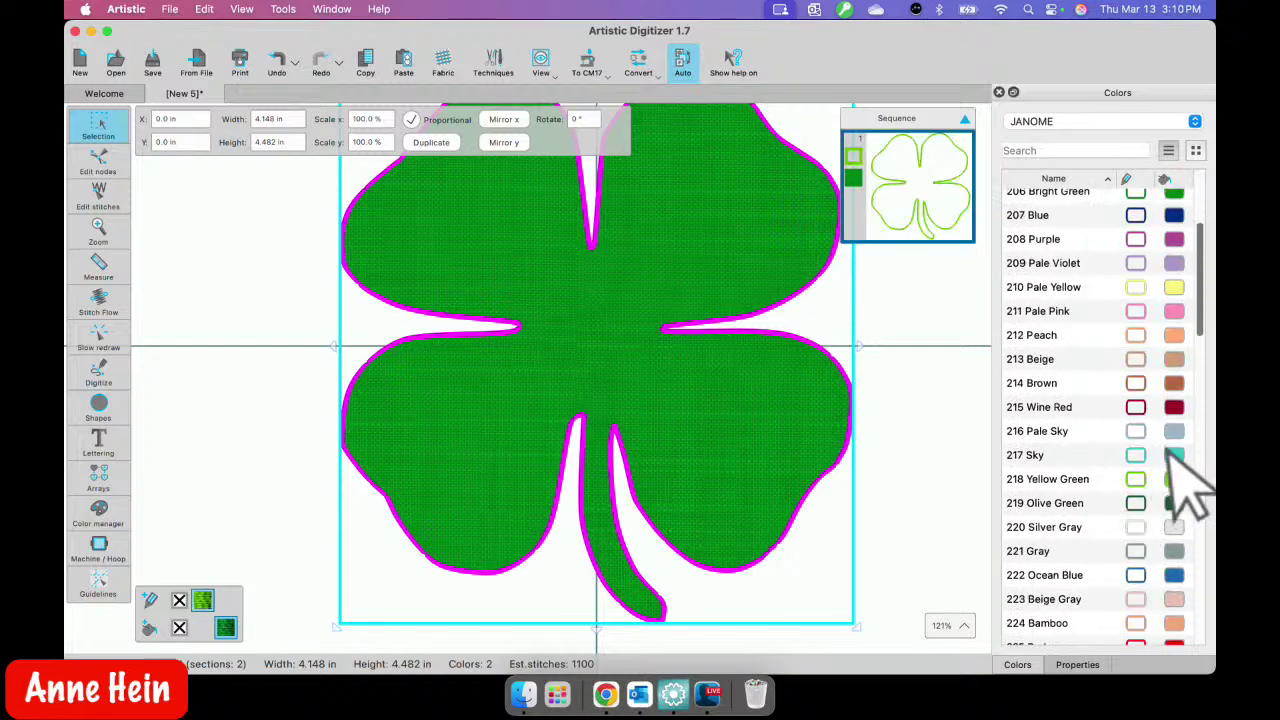
pyautogui.click(1136, 455)
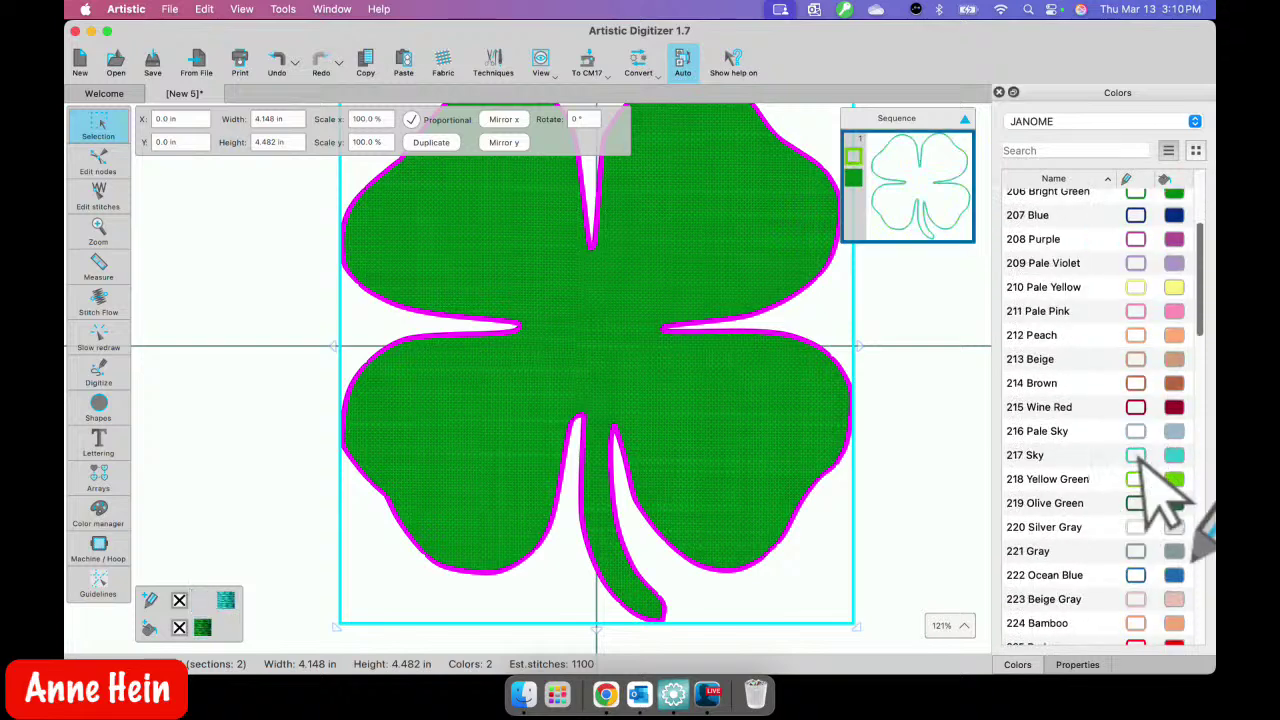
pyautogui.click(891, 508)
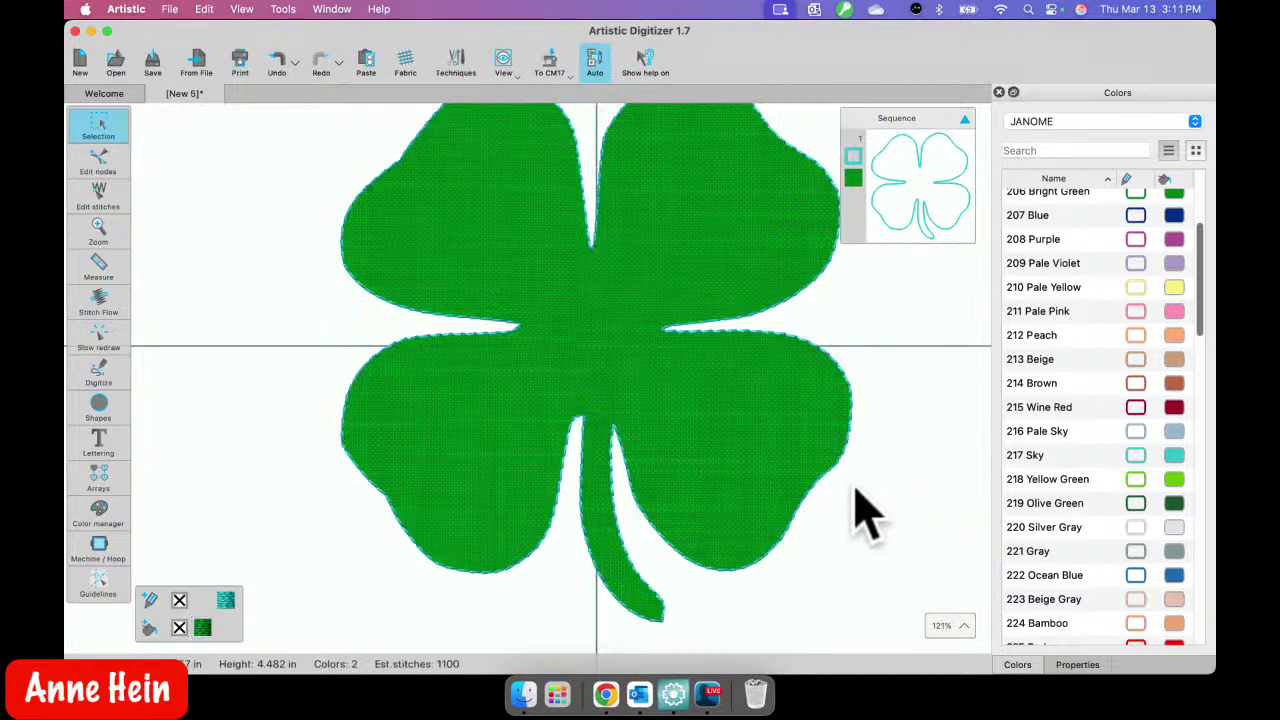
pyautogui.scroll(8, 866, 515)
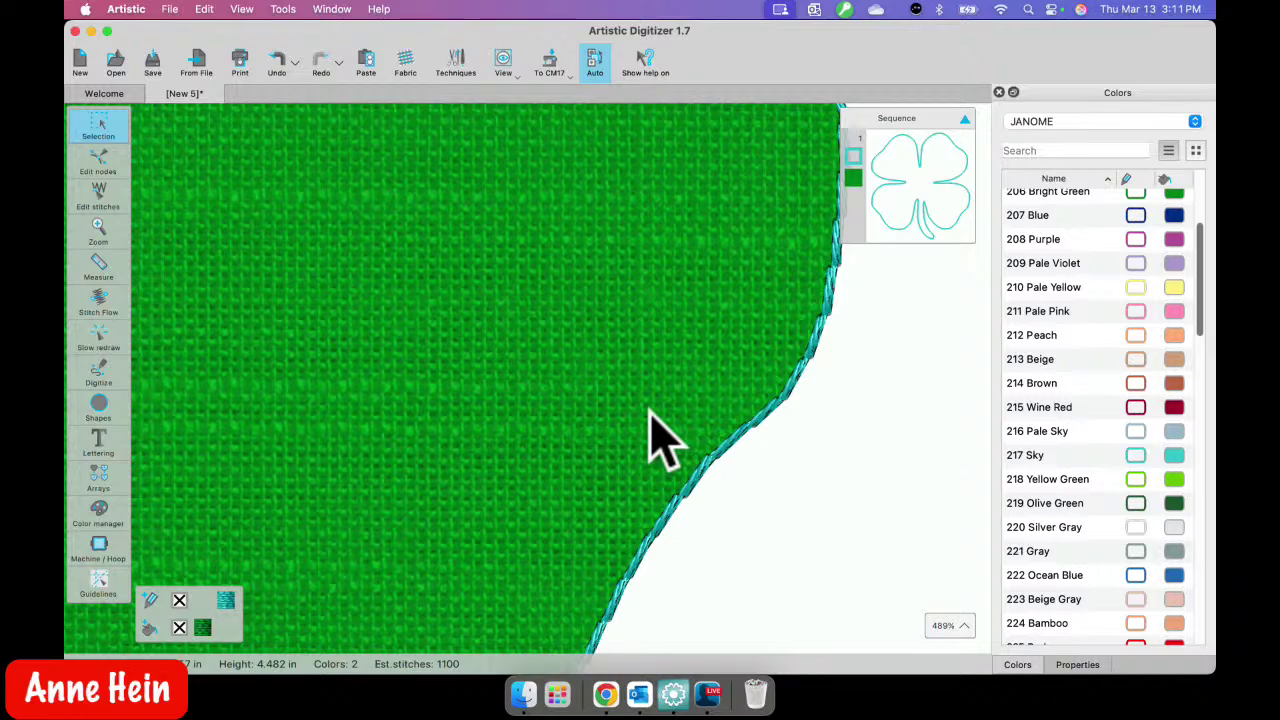
pyautogui.scroll(-10, 655, 440)
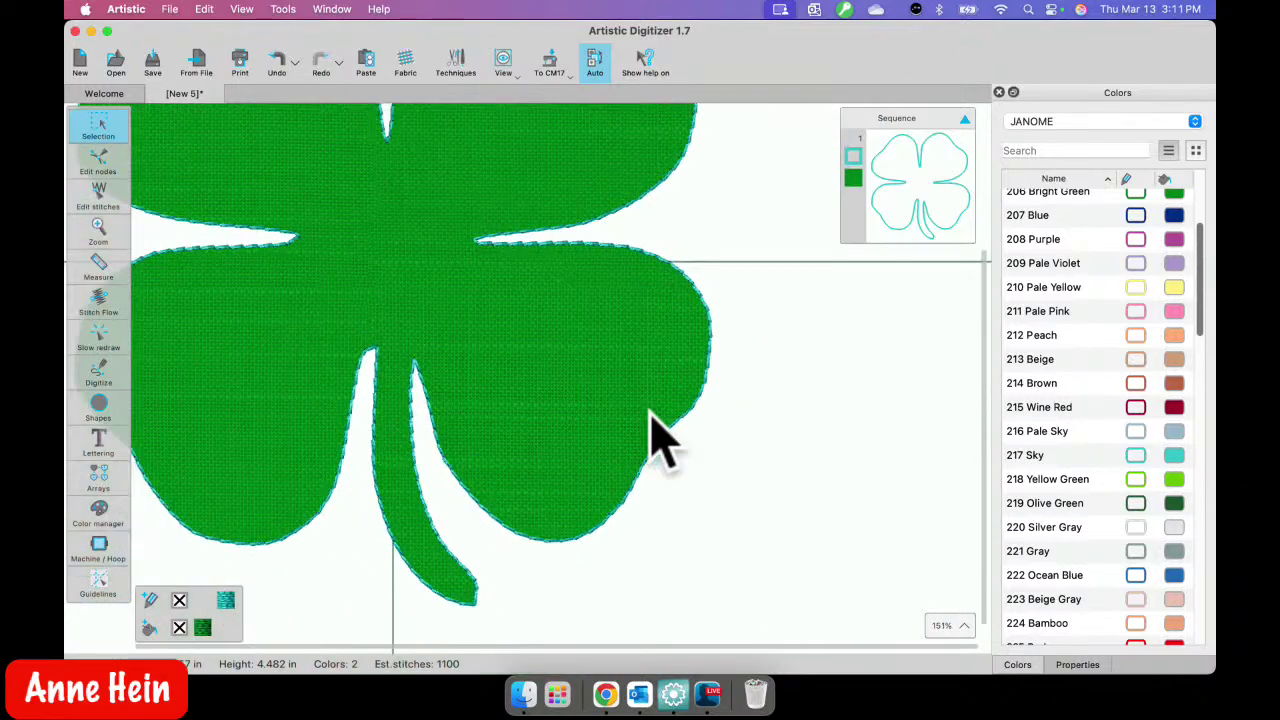
pyautogui.scroll(-1, 652, 420)
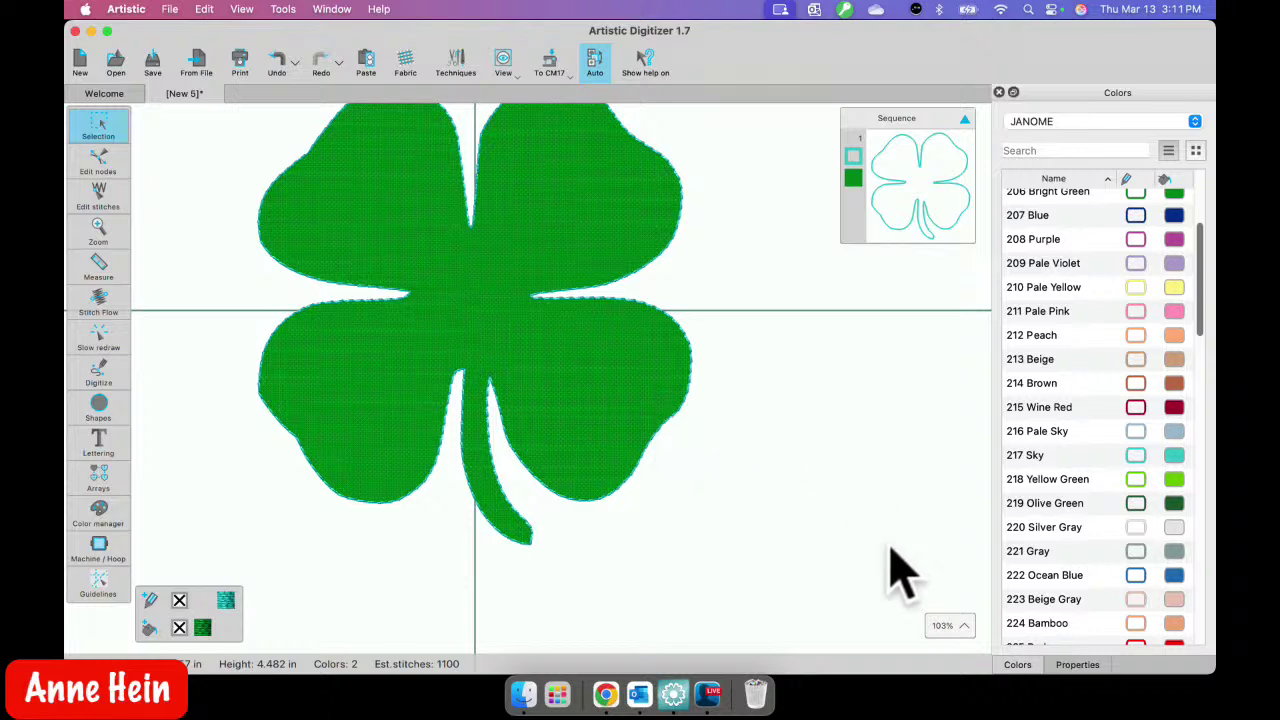
# - Select the clover and review the Fabric Trim options for its applique without changing the choice
pyautogui.click(1078, 666)
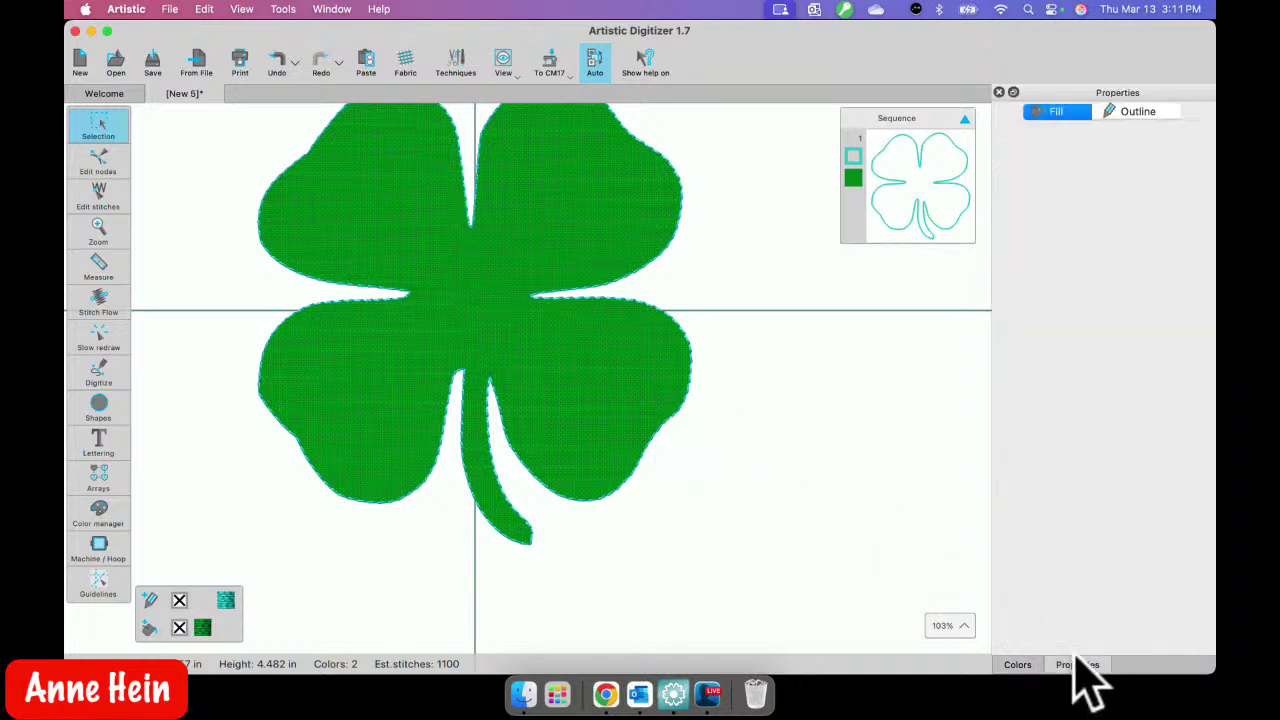
pyautogui.click(615, 280)
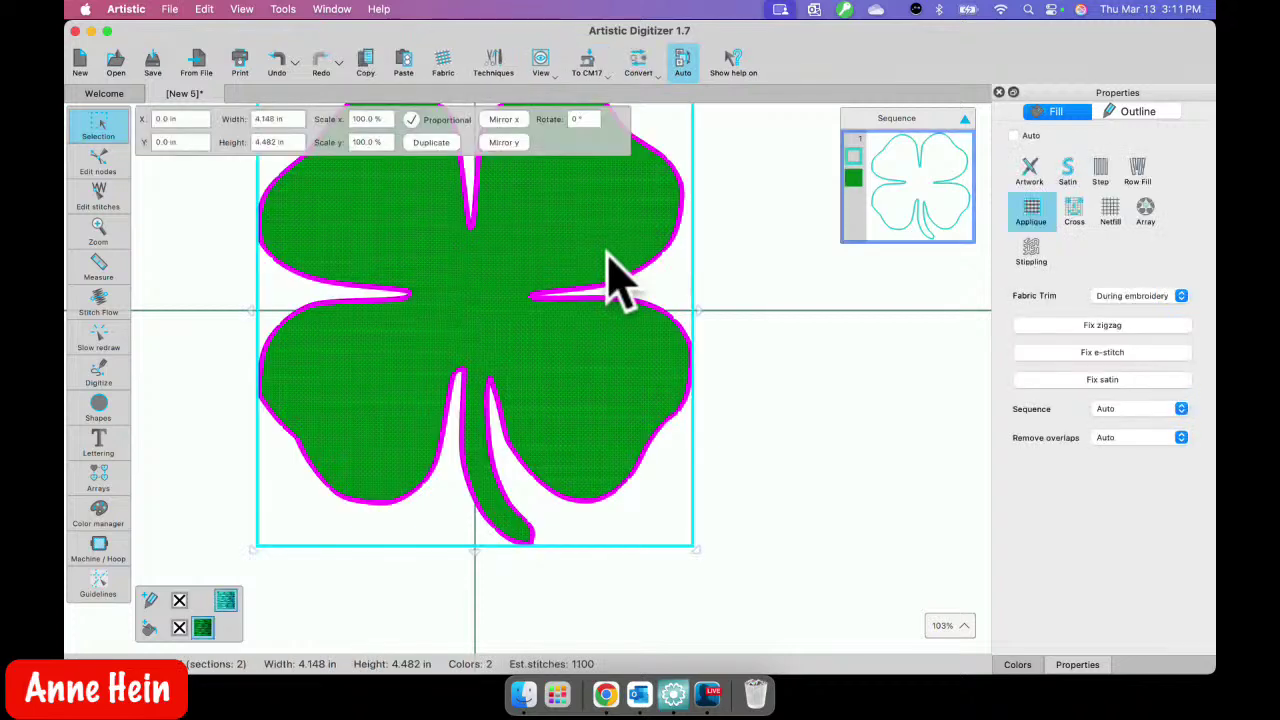
pyautogui.click(1181, 297)
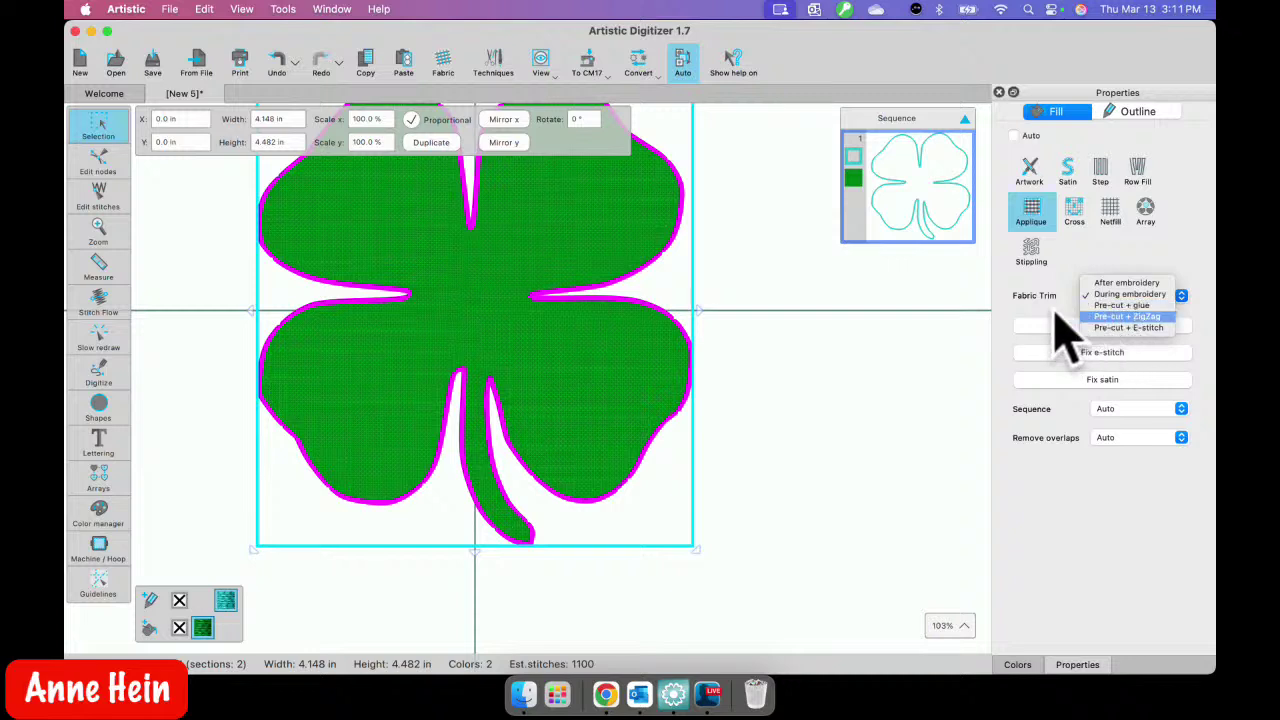
pyautogui.click(1008, 337)
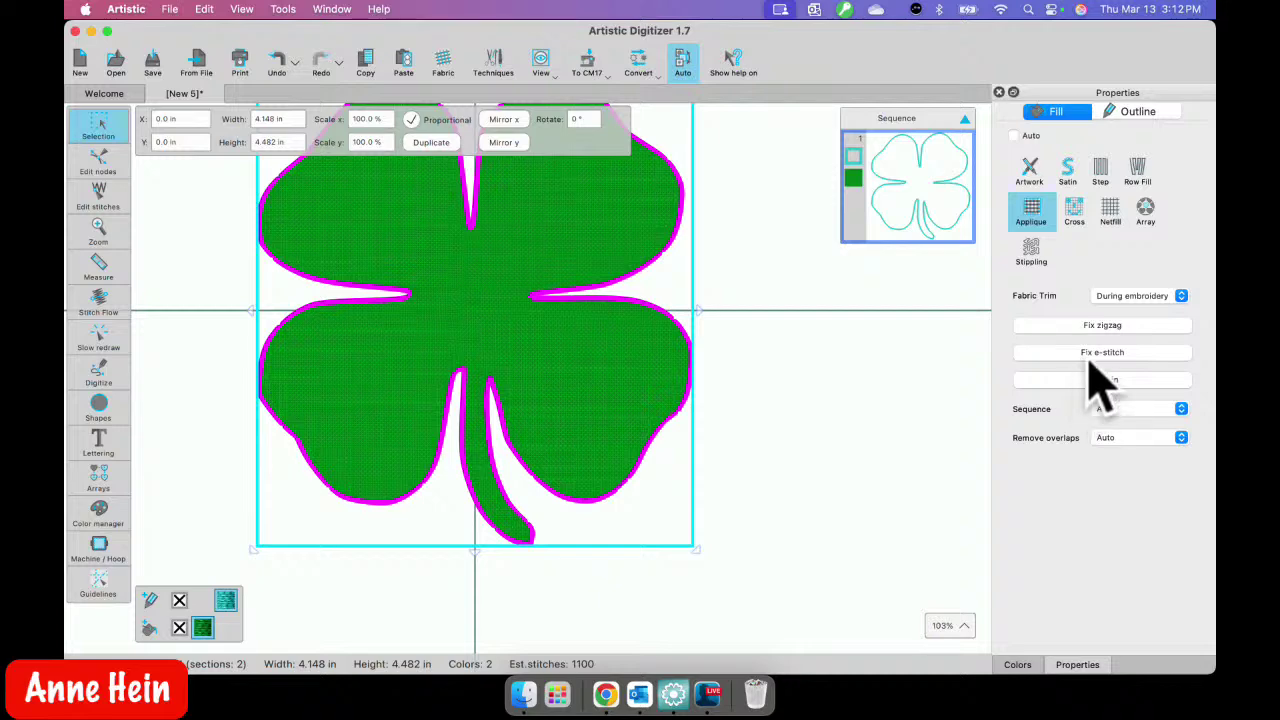
# - Try the Fix satin edge on the clover applique, then replace it with Fix e-stitch
pyautogui.scroll(5, 690, 395)
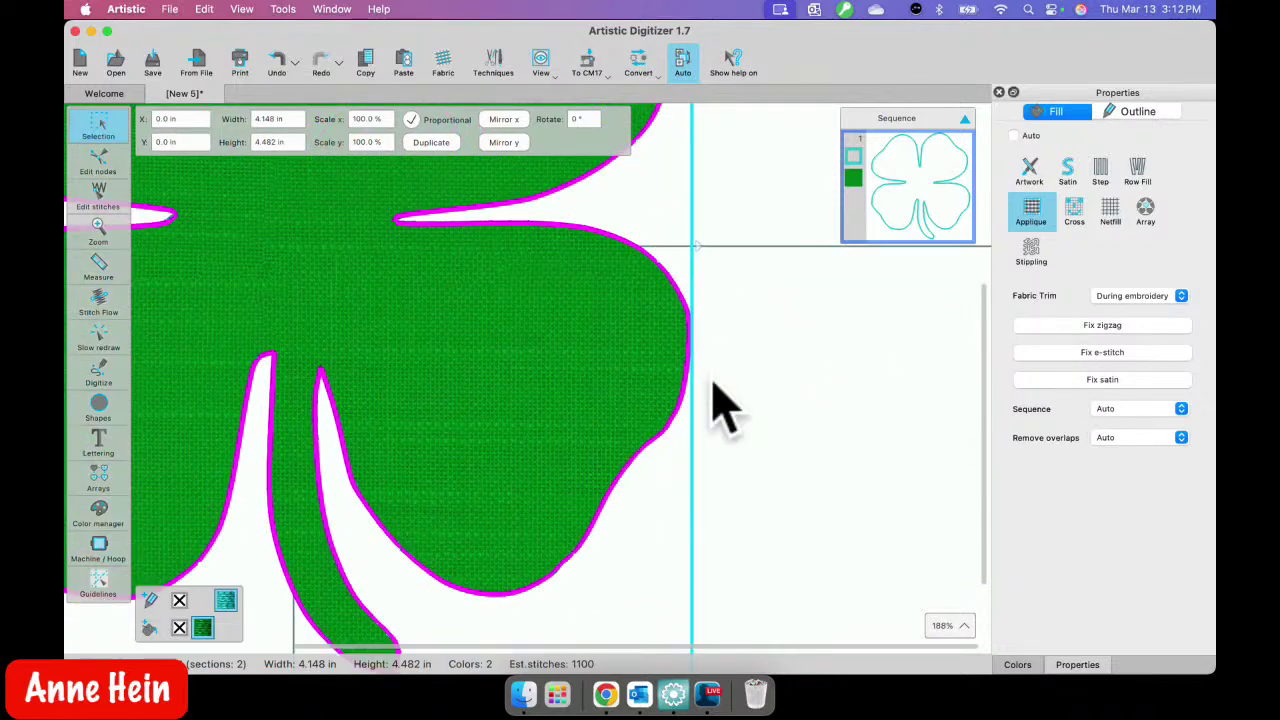
pyautogui.click(1103, 382)
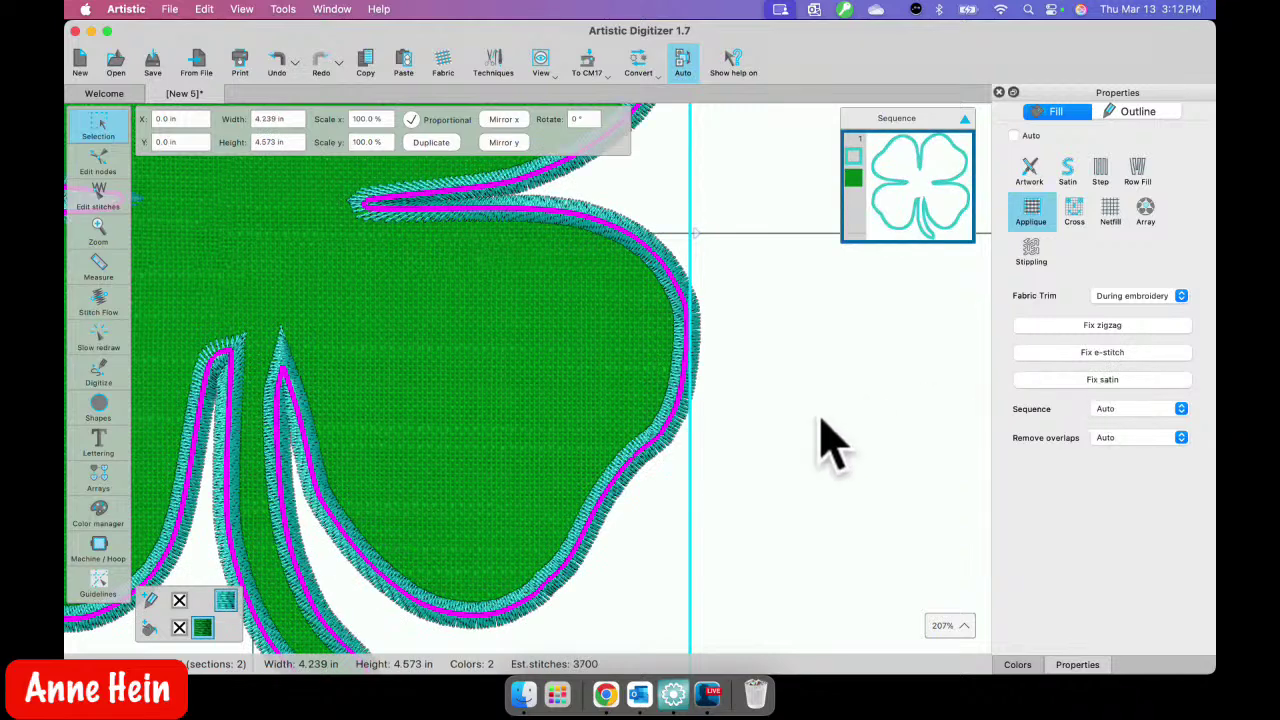
pyautogui.click(1101, 356)
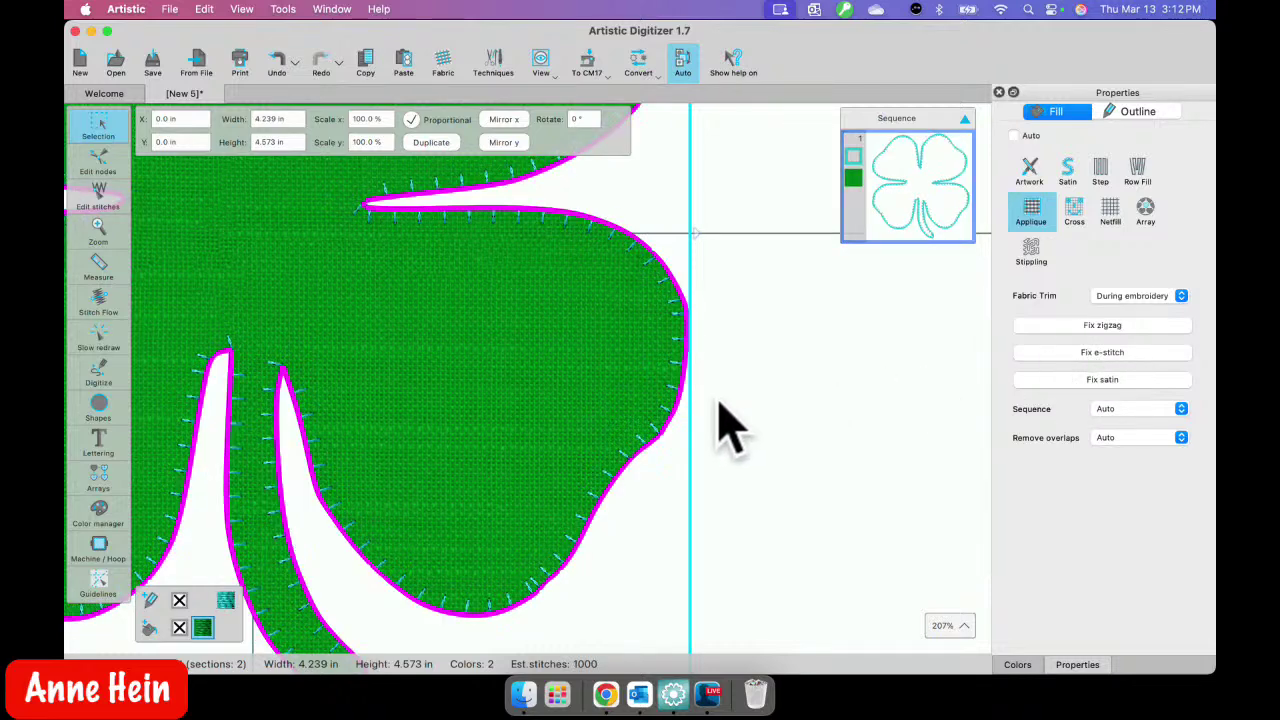
pyautogui.scroll(2, 721, 404)
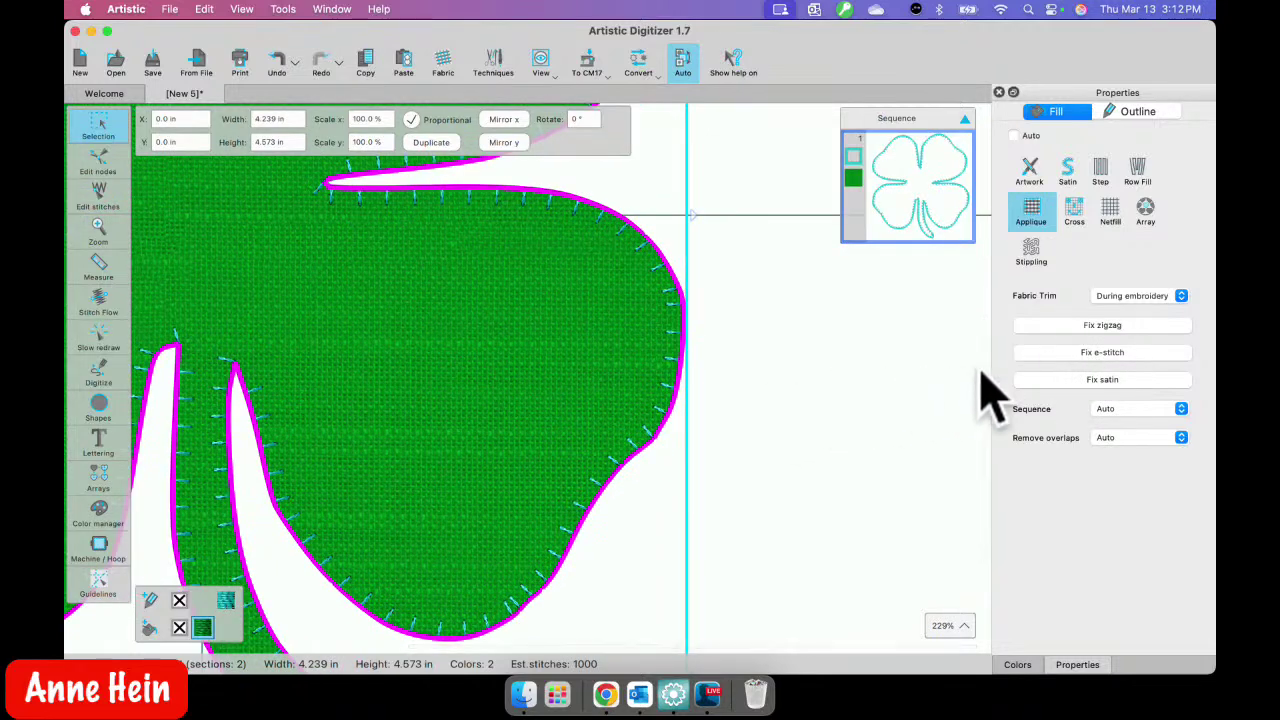
# - Try the Fix zigzag edge on the clover applique and look through the outline's Satin serial patterns without choosing one
pyautogui.click(1104, 327)
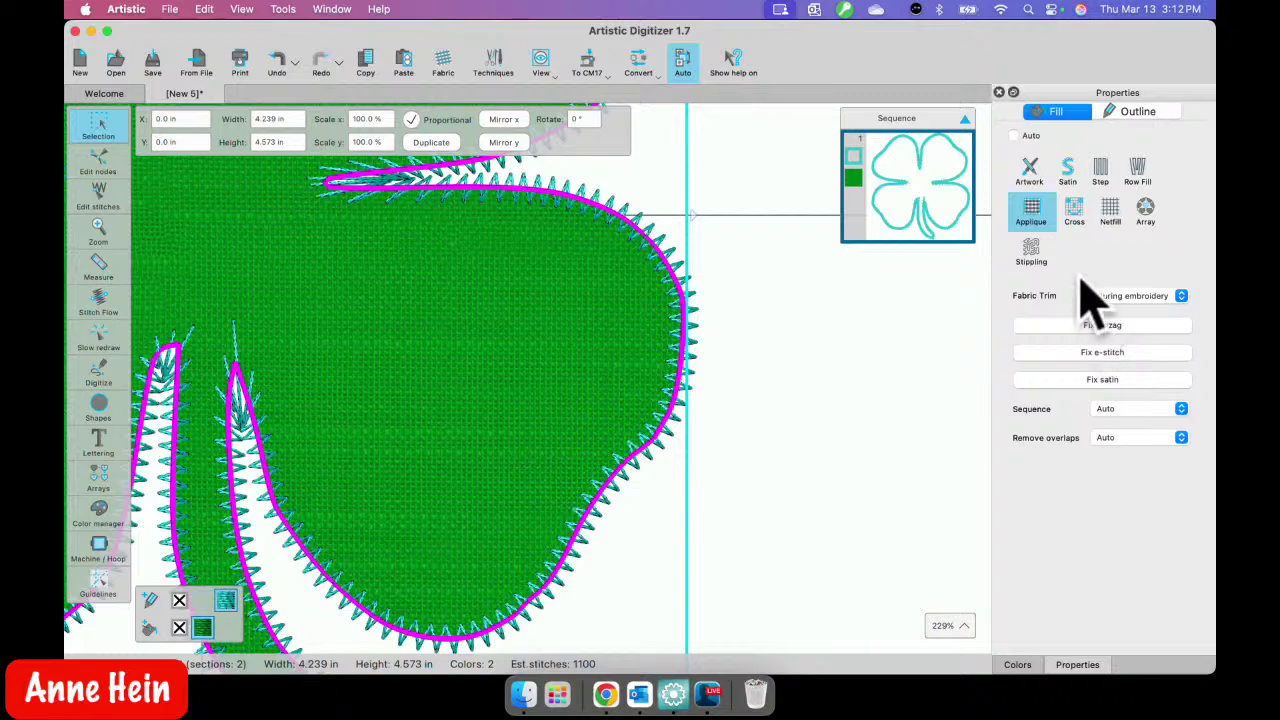
pyautogui.click(1140, 113)
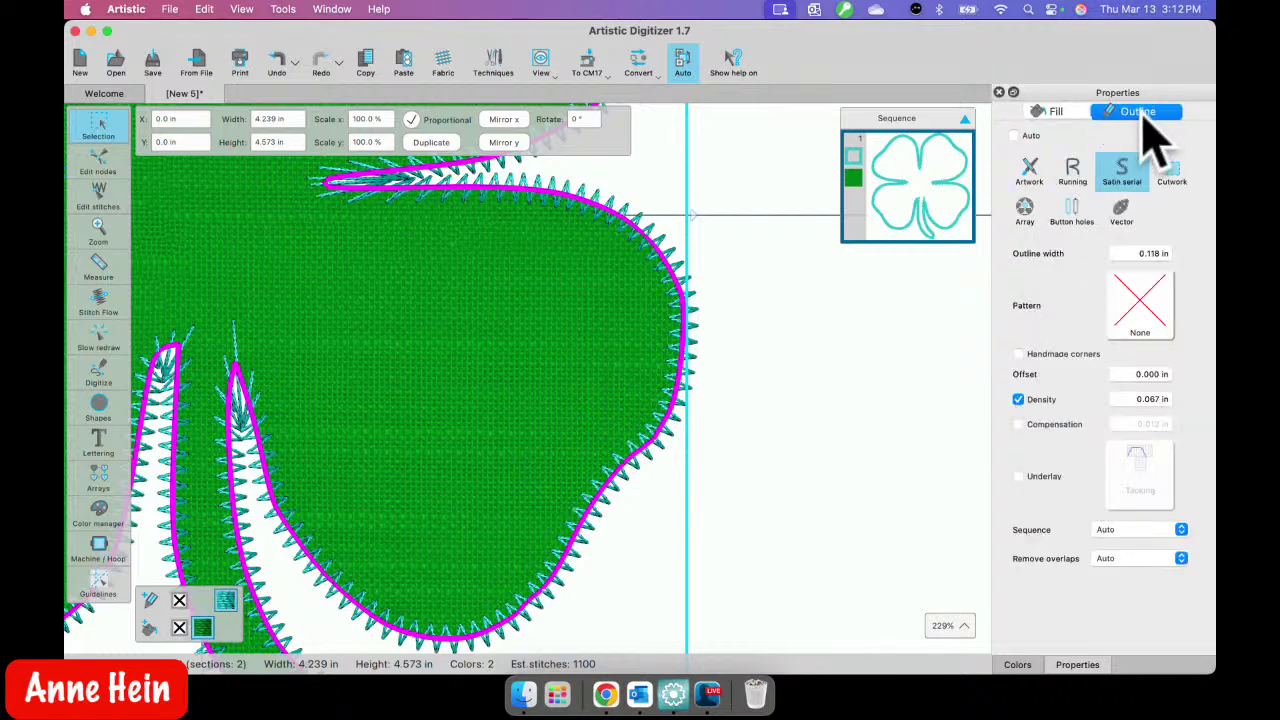
pyautogui.click(1143, 314)
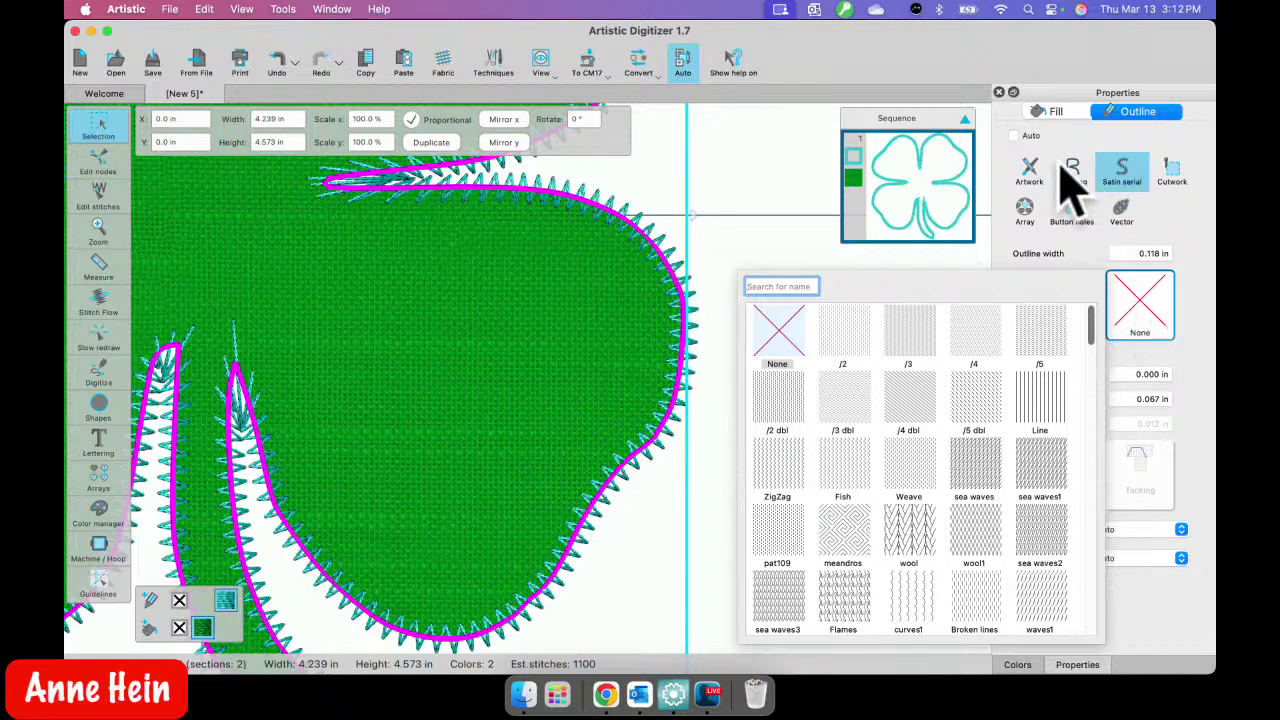
pyautogui.click(1115, 172)
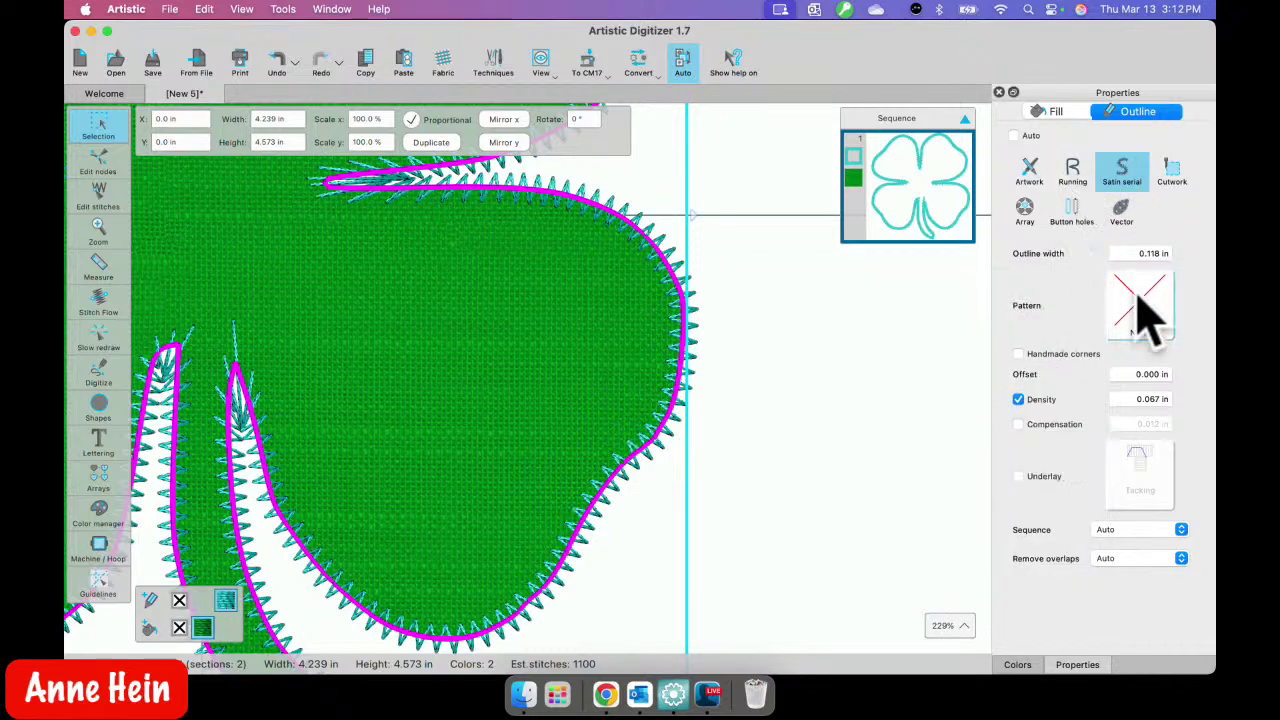
# - Set the clover's outline to Running with stitch pattern 19, deselect it, and view the whole design
pyautogui.click(1073, 174)
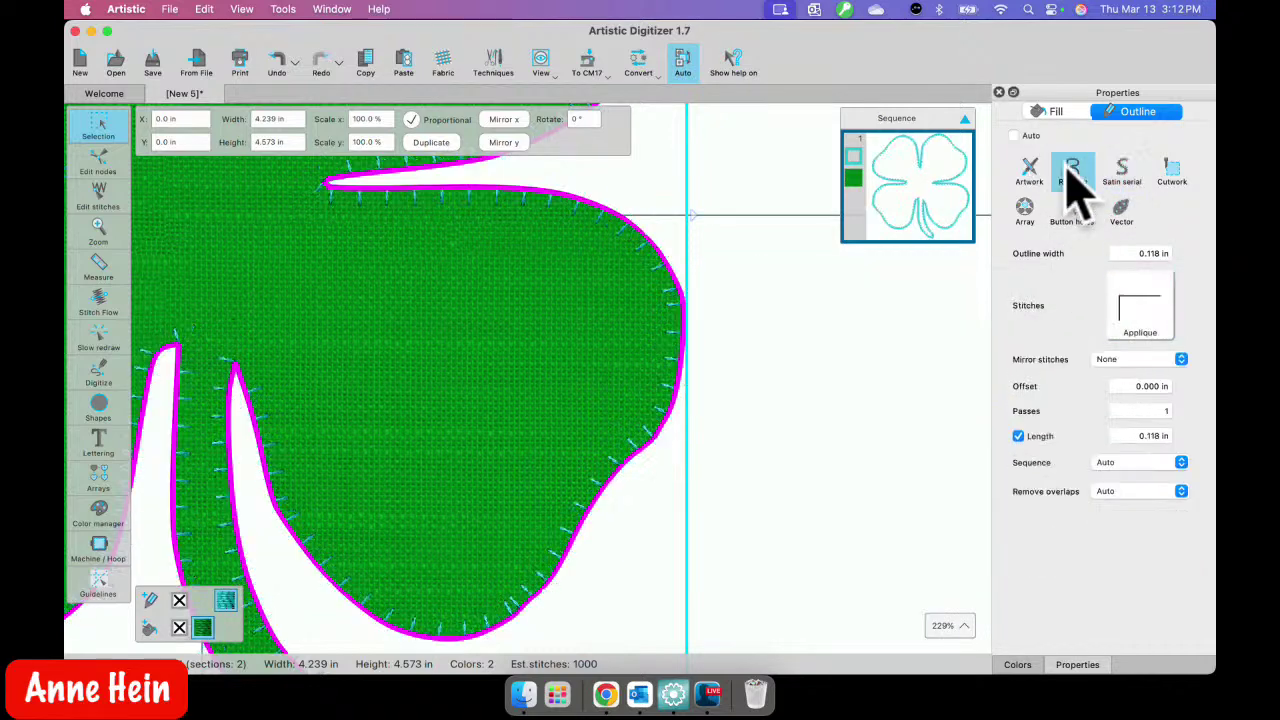
pyautogui.click(1140, 315)
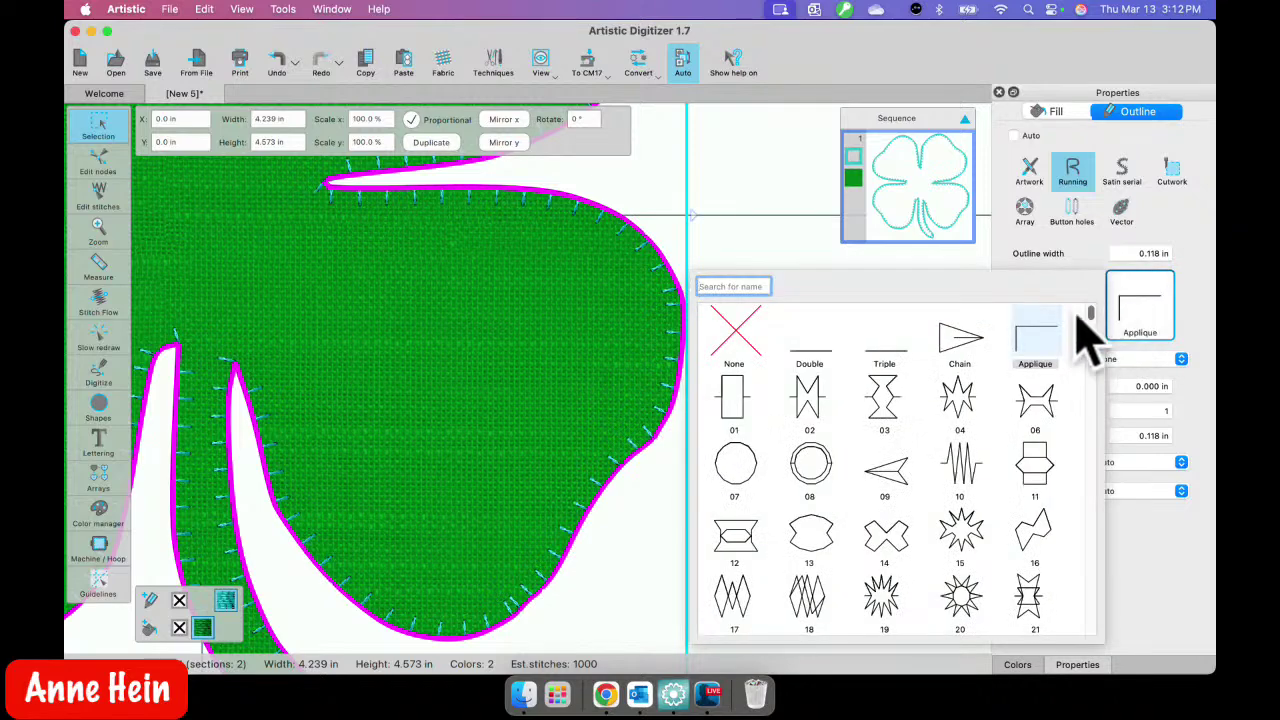
pyautogui.click(872, 600)
pyautogui.click(820, 490)
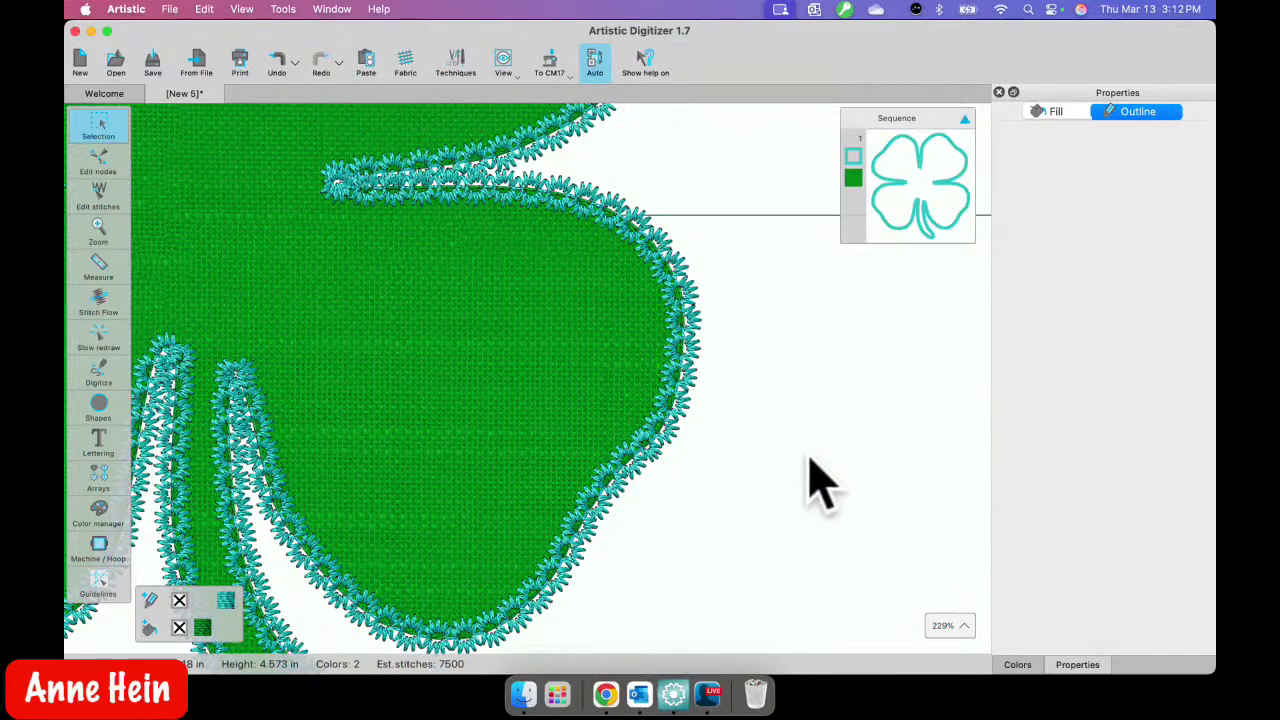
pyautogui.scroll(-5, 812, 482)
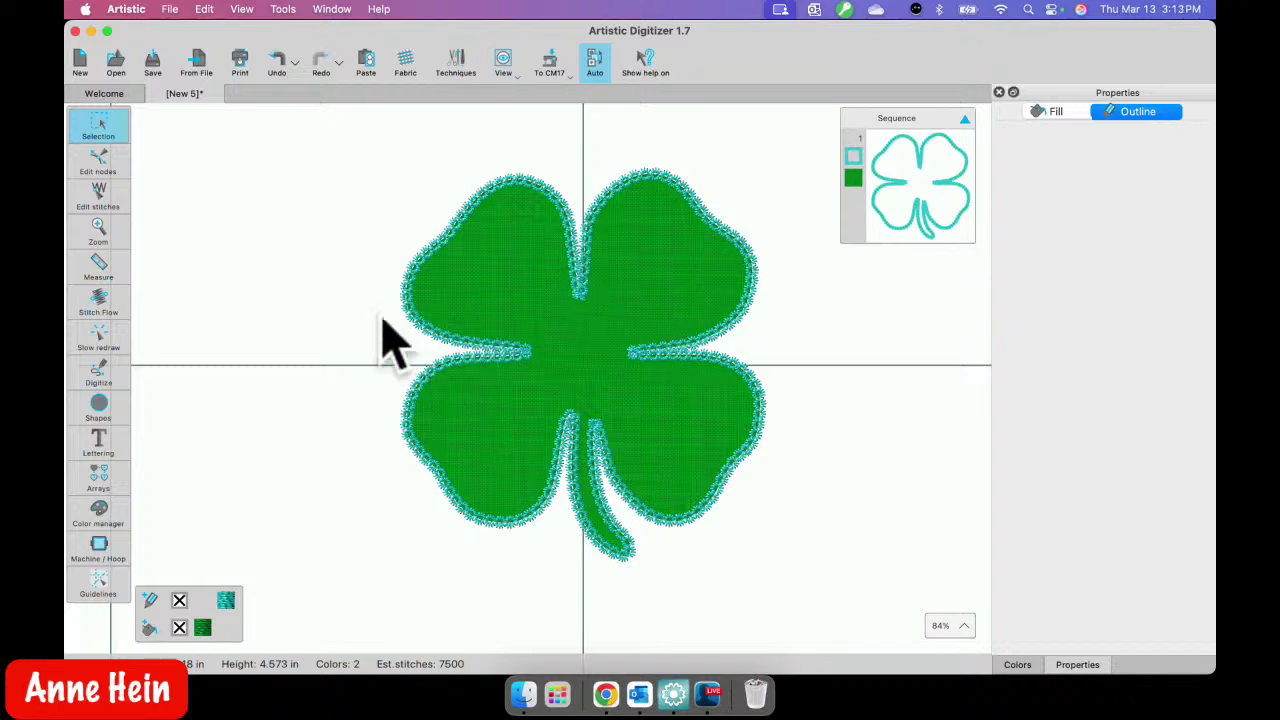
# - Preview the clover's stitch-out with Slow redraw, pausing during the green outline passes, advance to the end, and return to the Selection tool
pyautogui.click(96, 338)
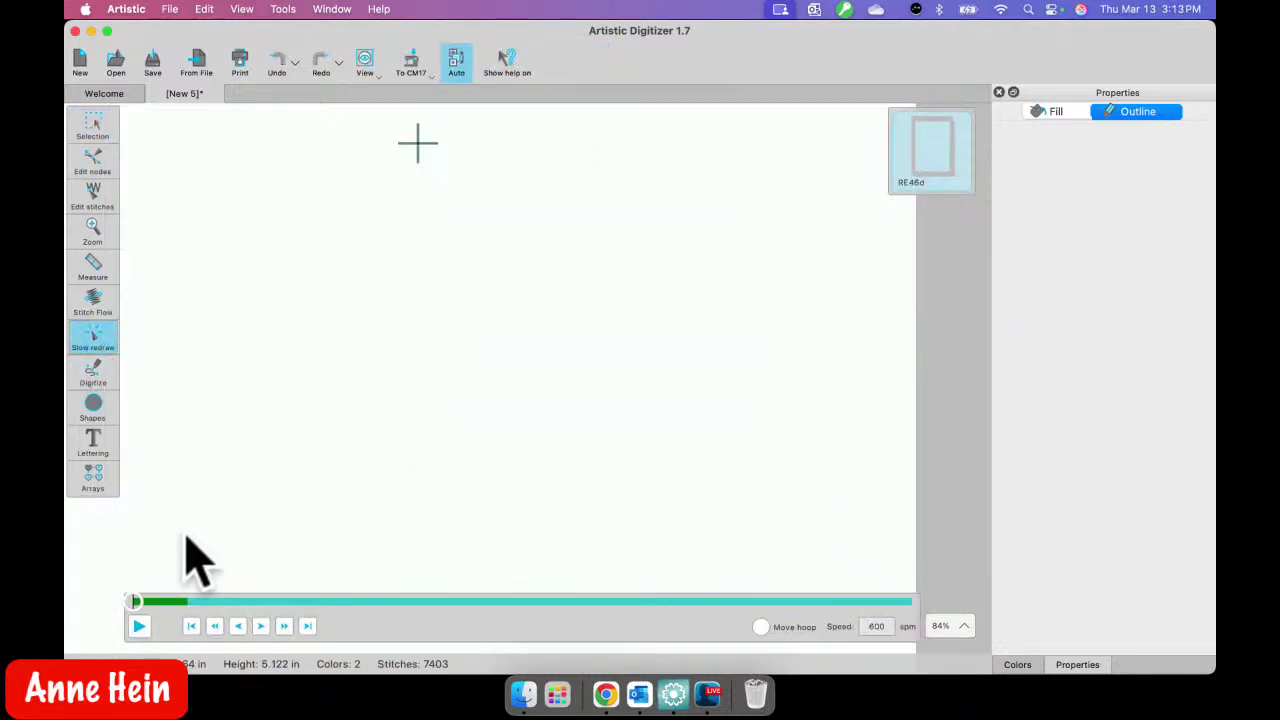
pyautogui.click(139, 626)
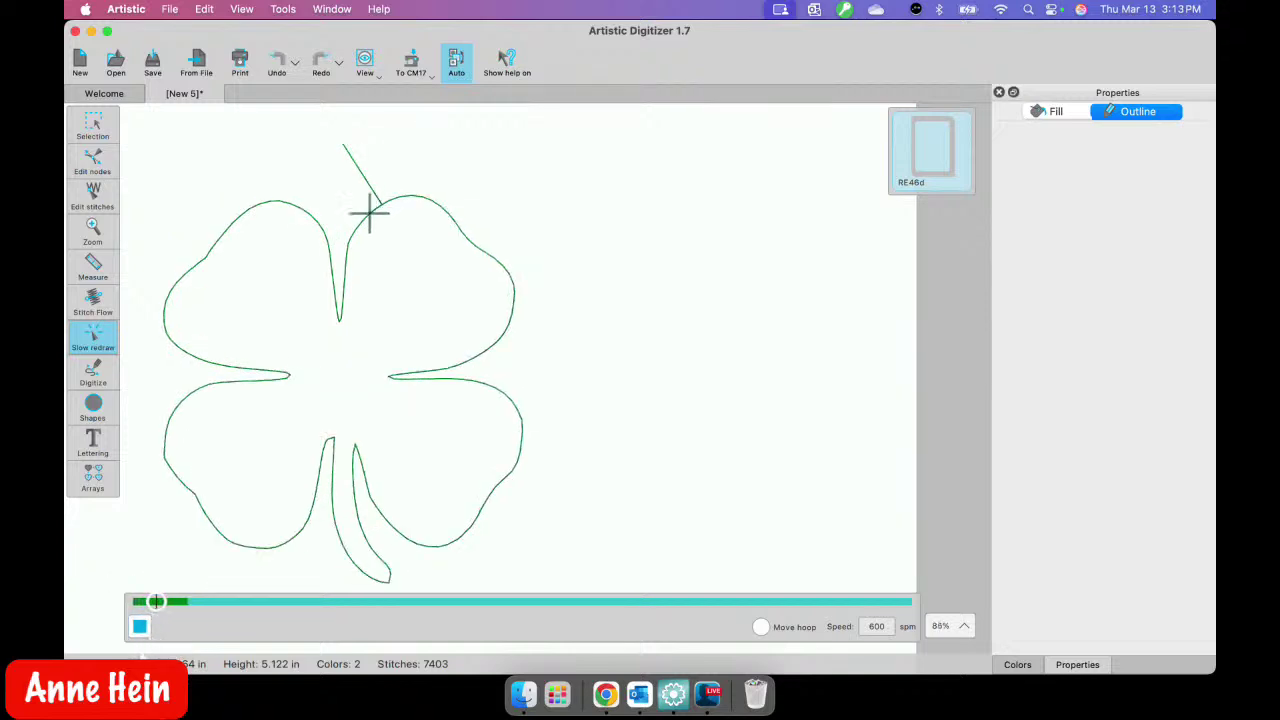
pyautogui.click(139, 626)
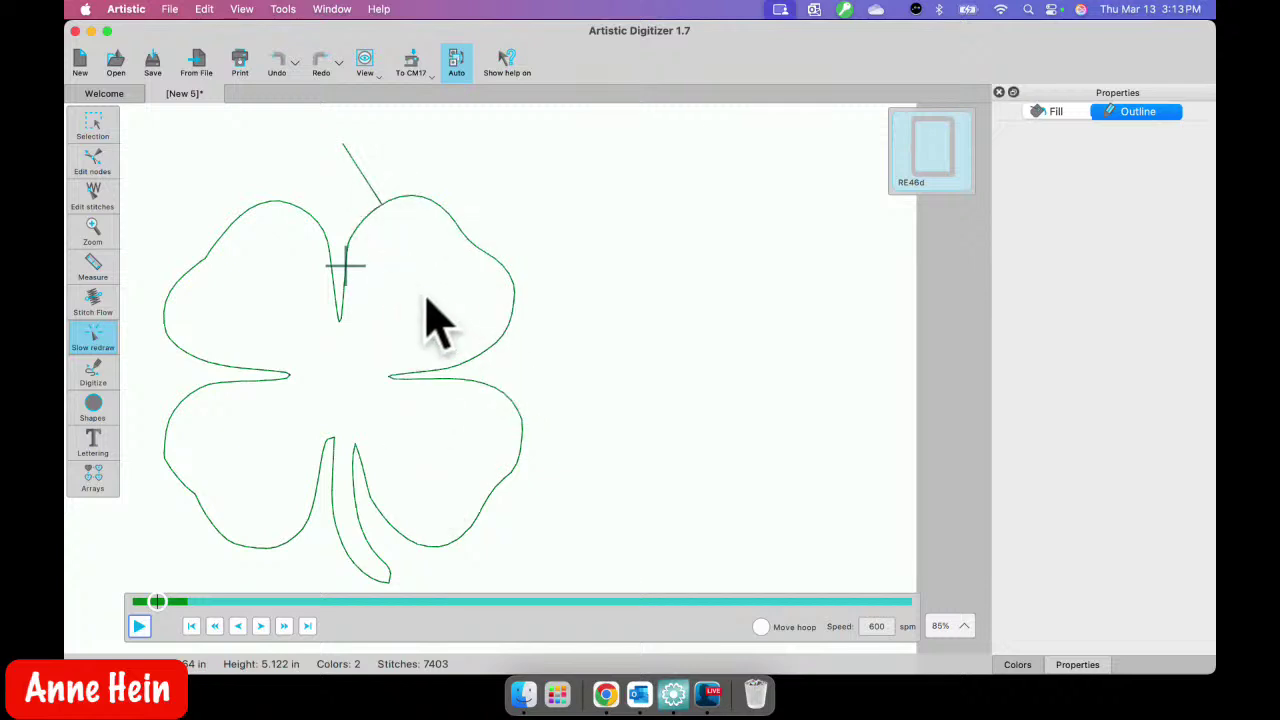
pyautogui.click(140, 626)
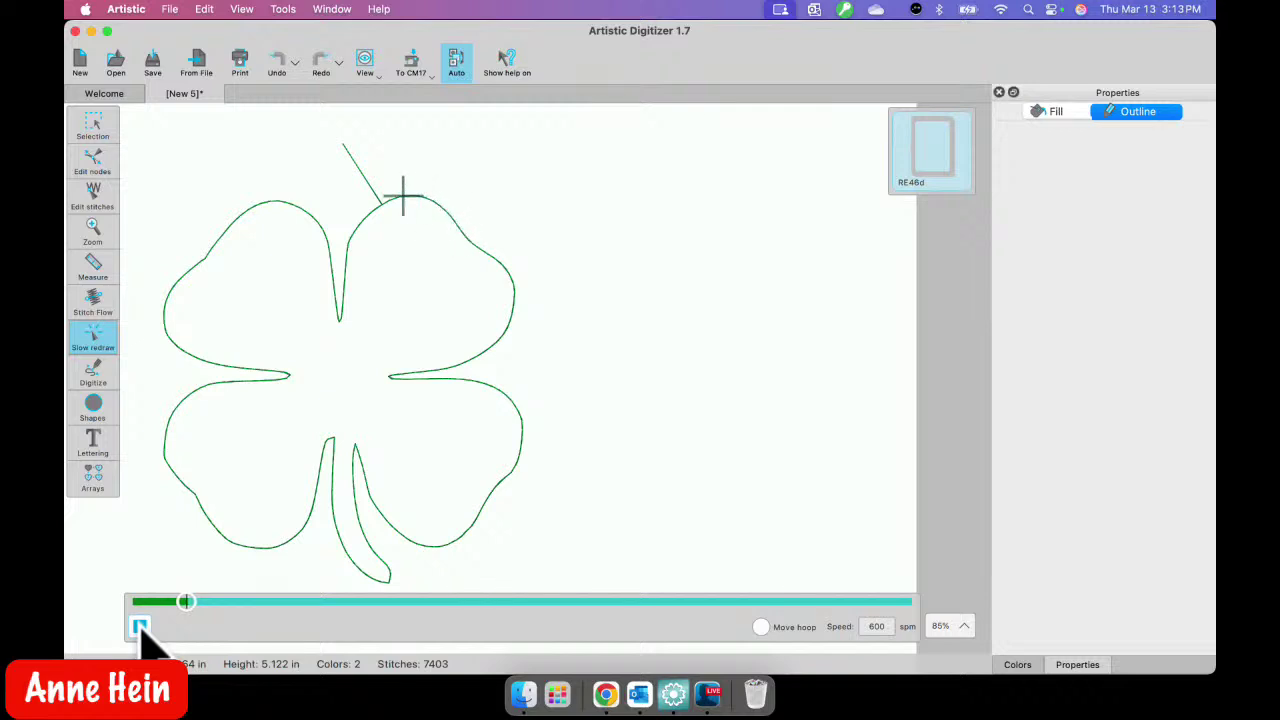
pyautogui.click(140, 628)
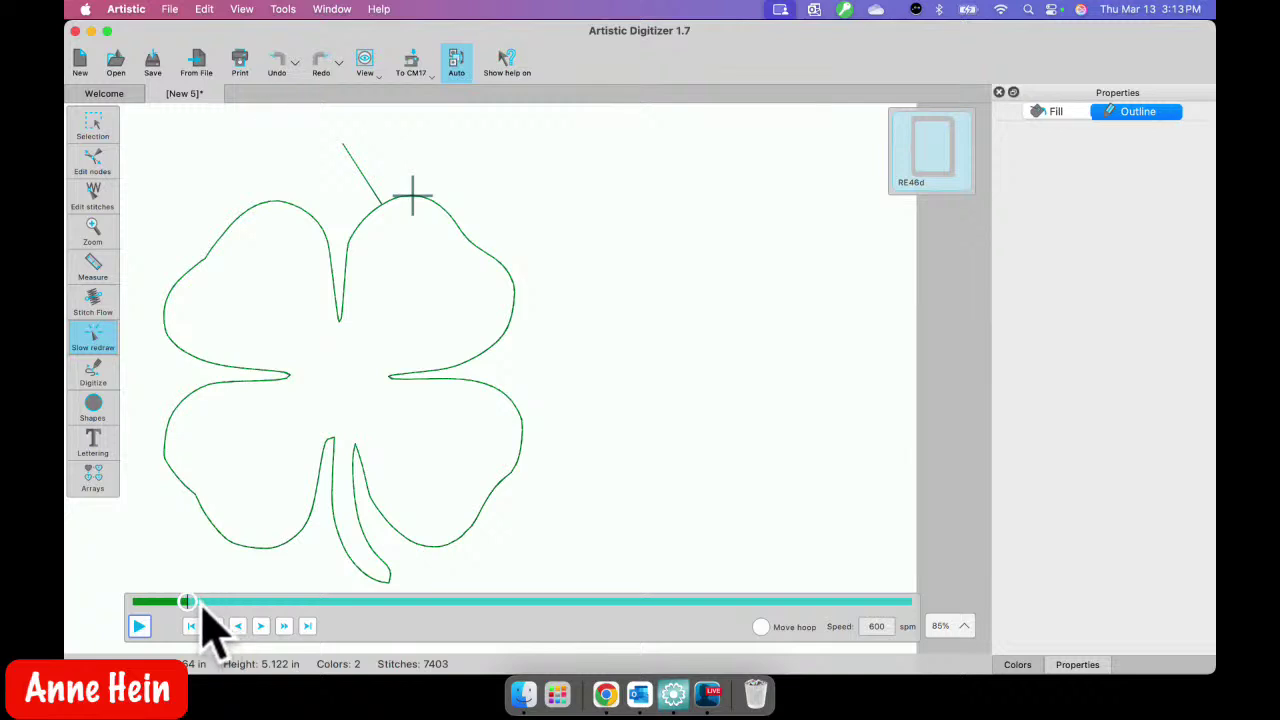
pyautogui.click(140, 628)
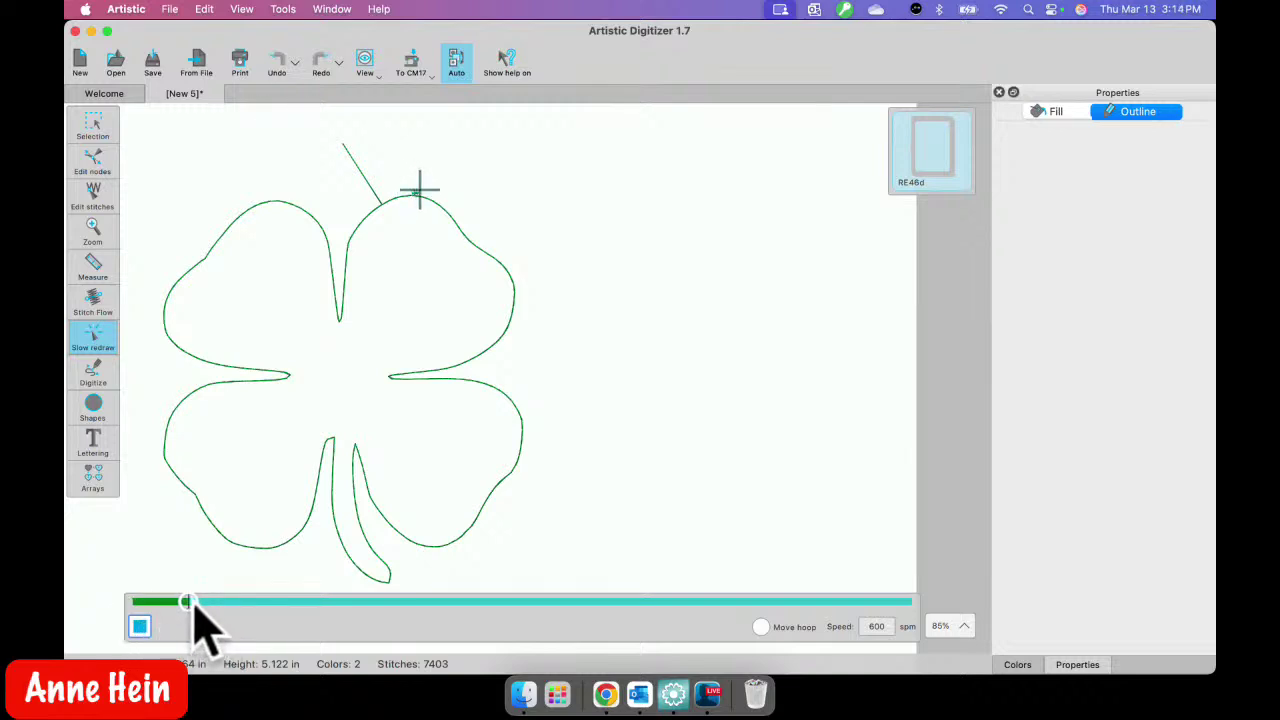
pyautogui.moveTo(191, 601)
pyautogui.mouseDown()
pyautogui.moveTo(248, 615)
pyautogui.moveTo(914, 614)
pyautogui.mouseUp()
pyautogui.moveTo(88, 136)
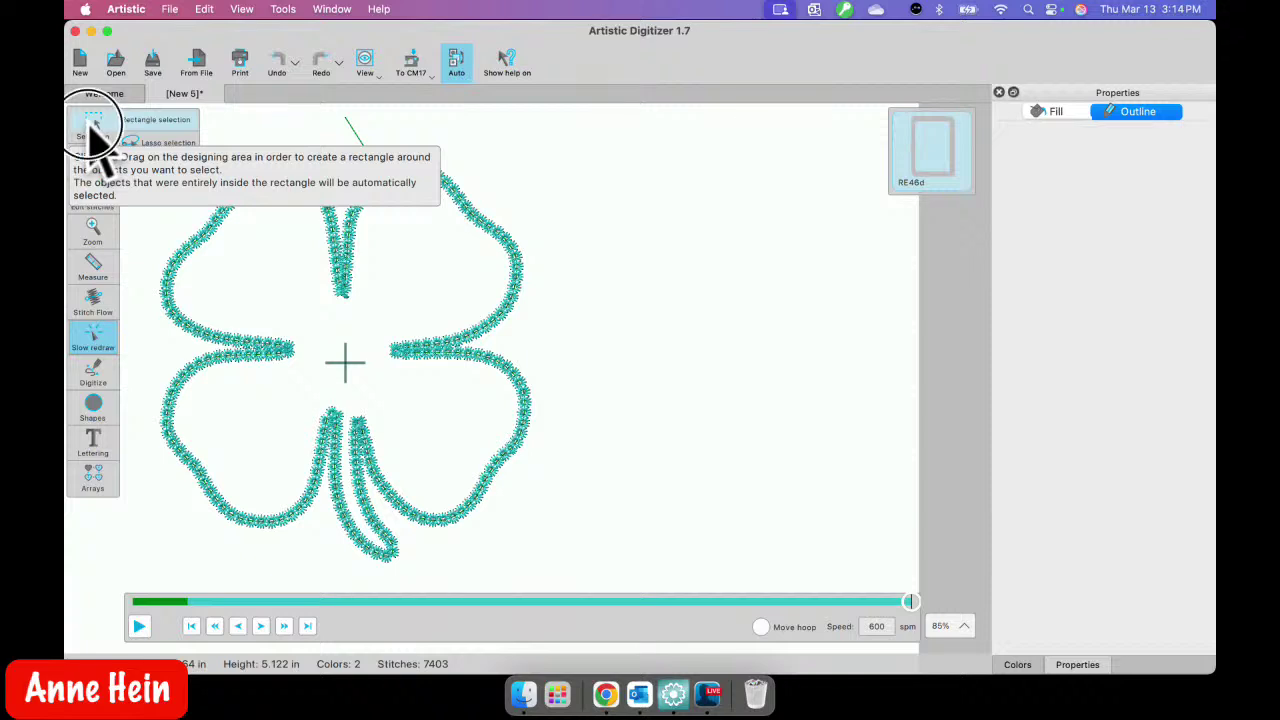
pyautogui.click(90, 130)
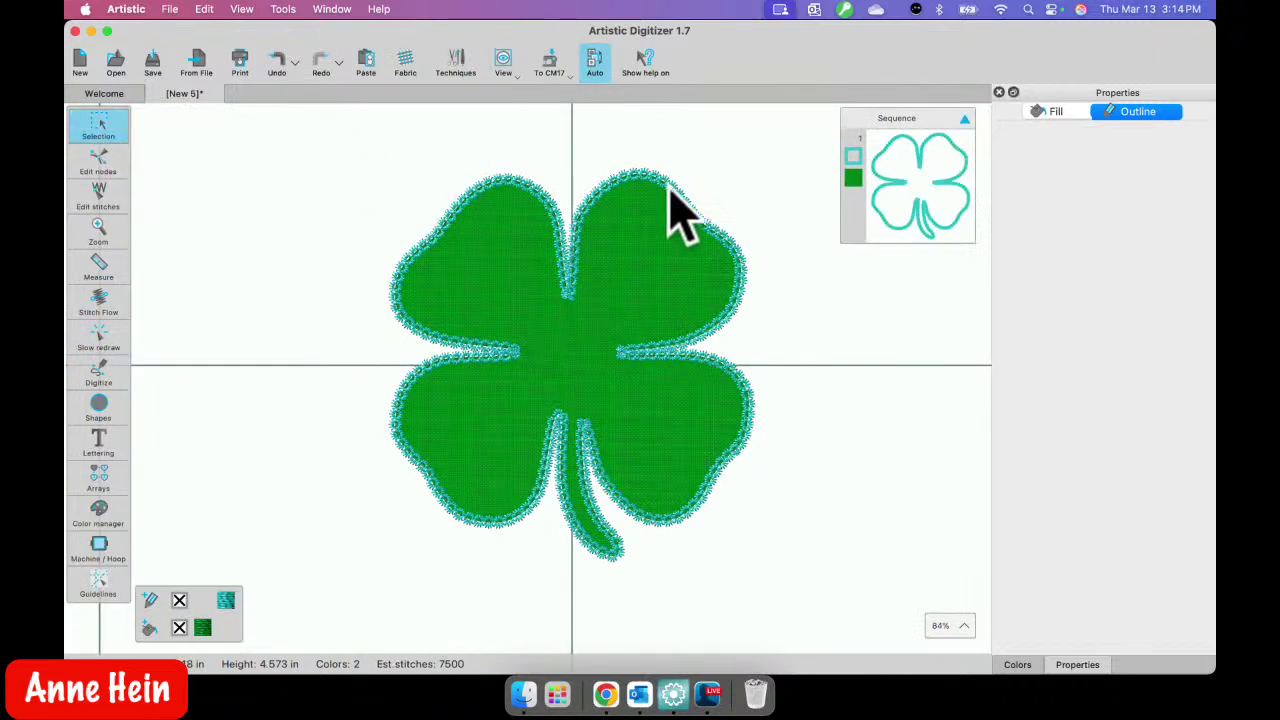
# - Enable the Cut technique for the clover and review the applique fill's cutter presets without choosing one
pyautogui.click(918, 198)
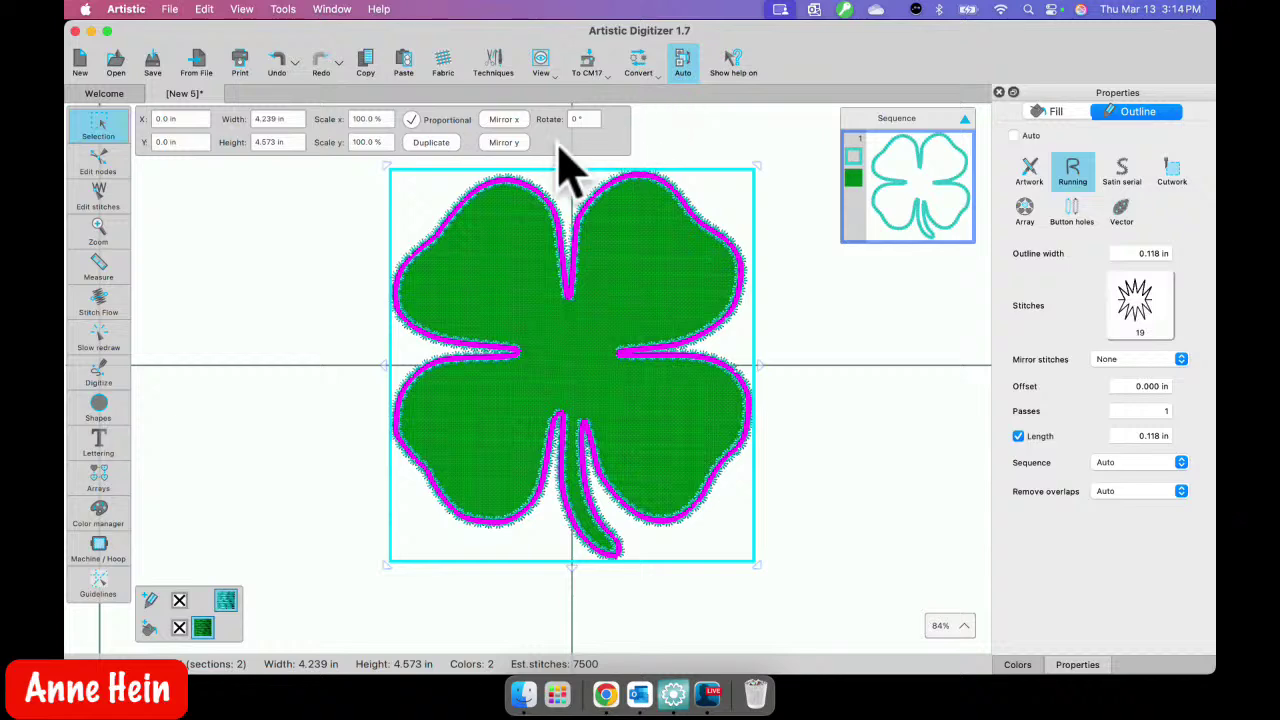
pyautogui.click(492, 65)
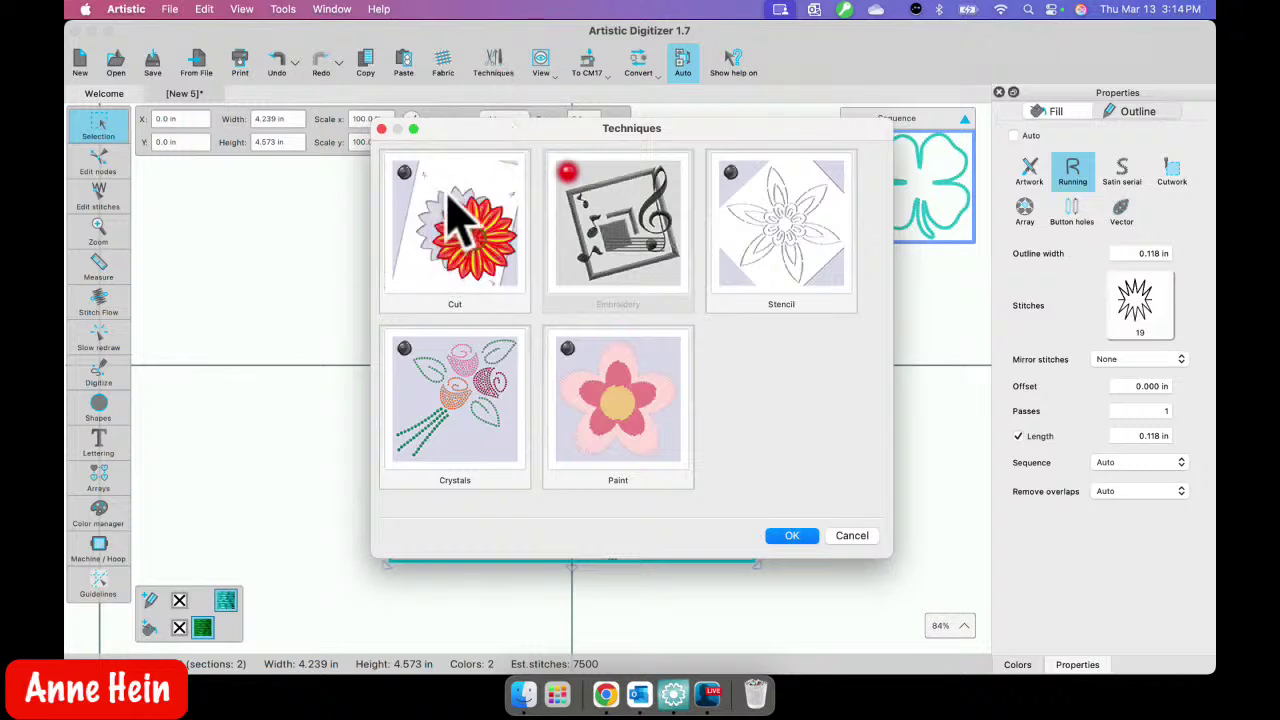
pyautogui.click(405, 174)
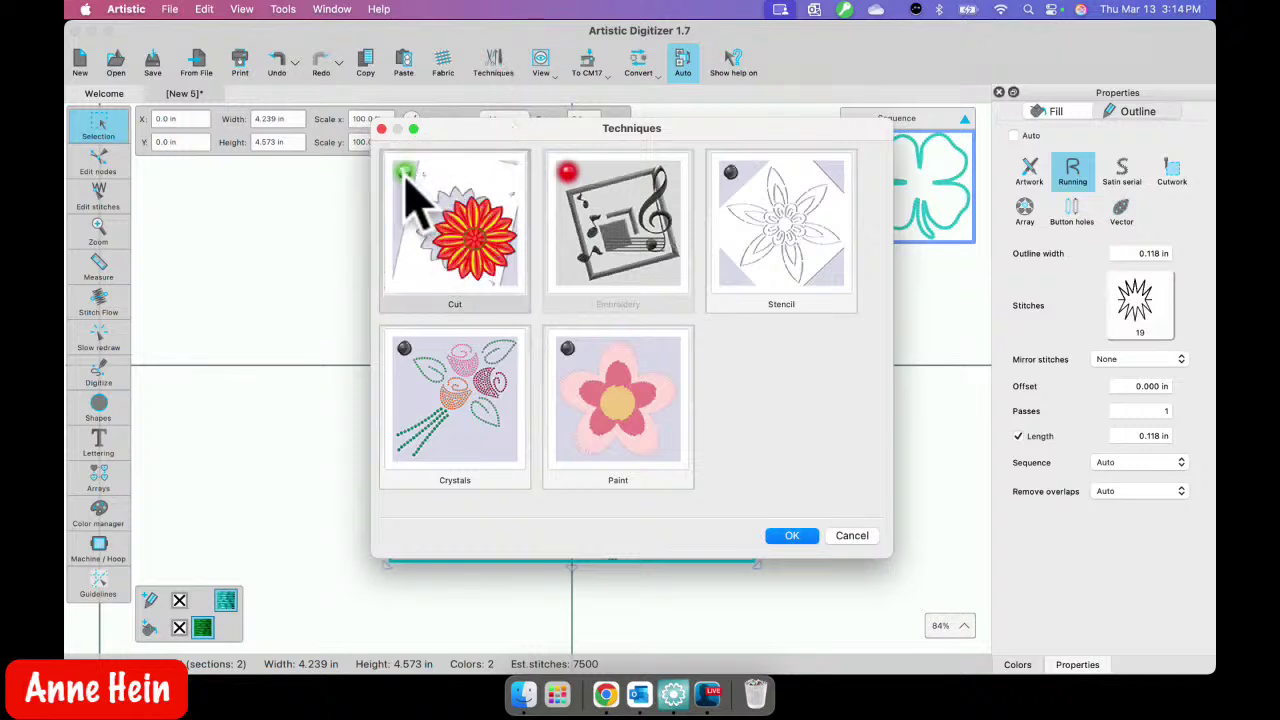
pyautogui.click(791, 537)
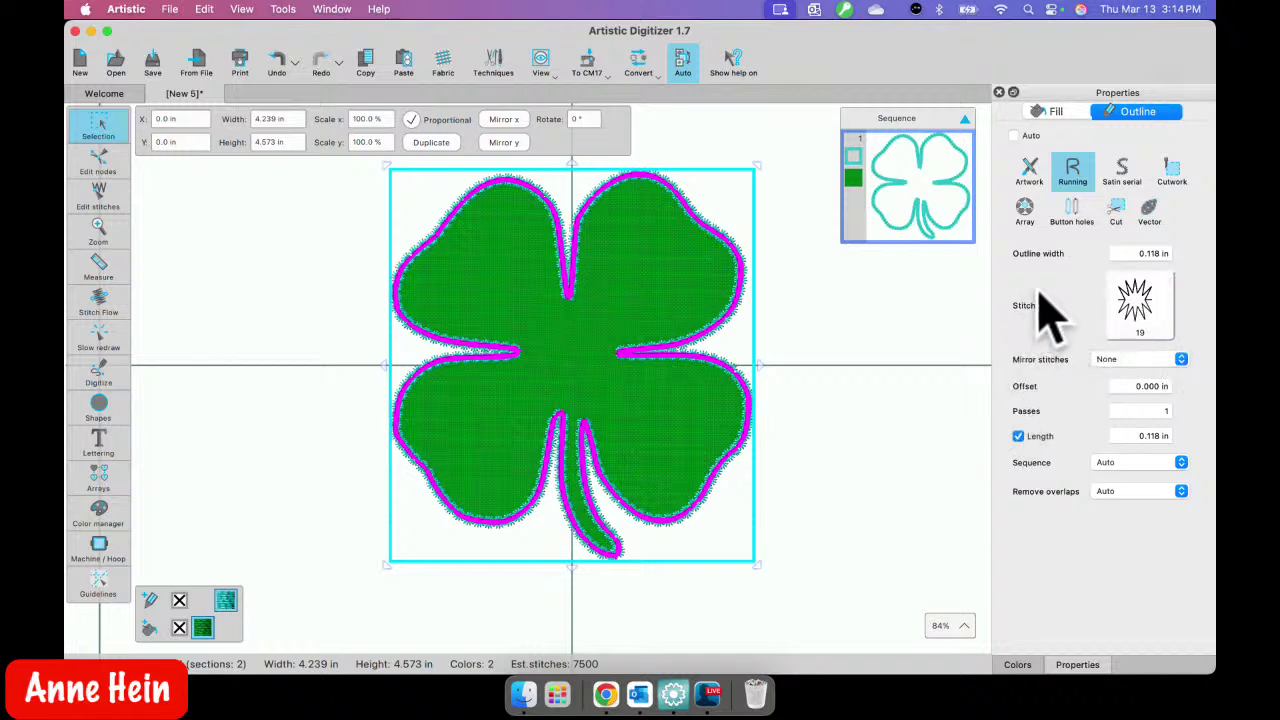
pyautogui.click(1056, 111)
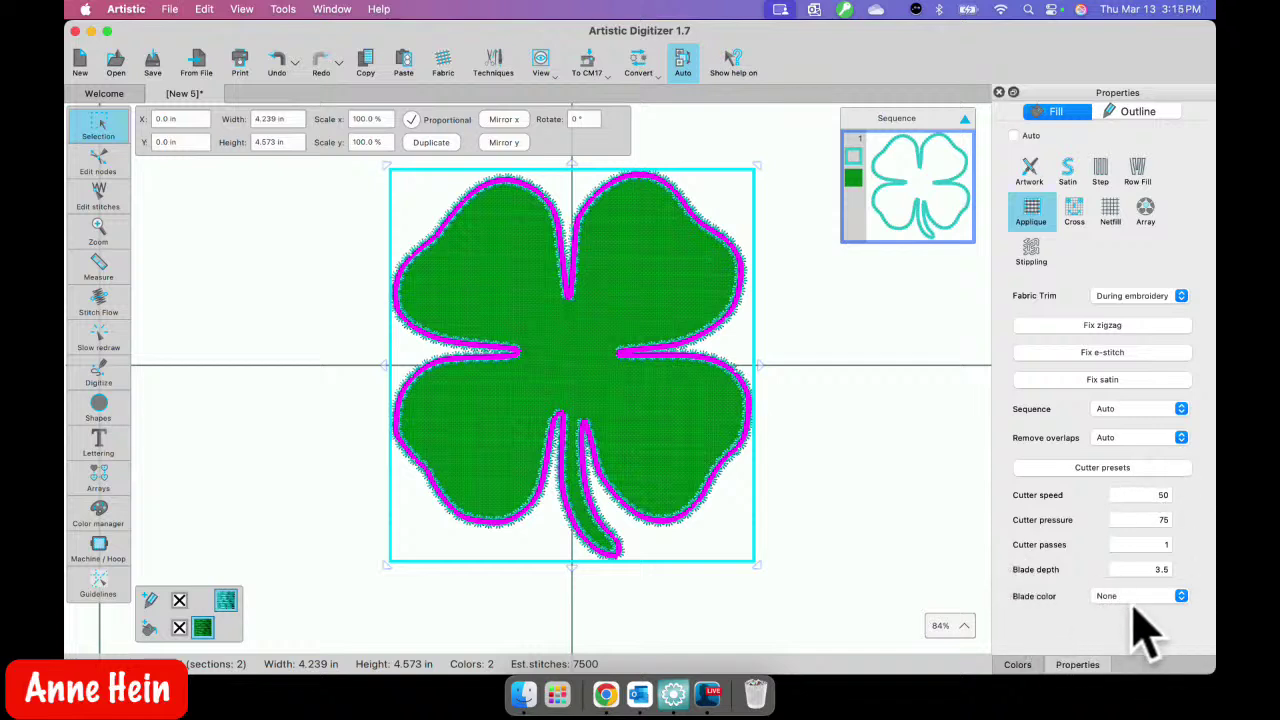
pyautogui.click(1112, 468)
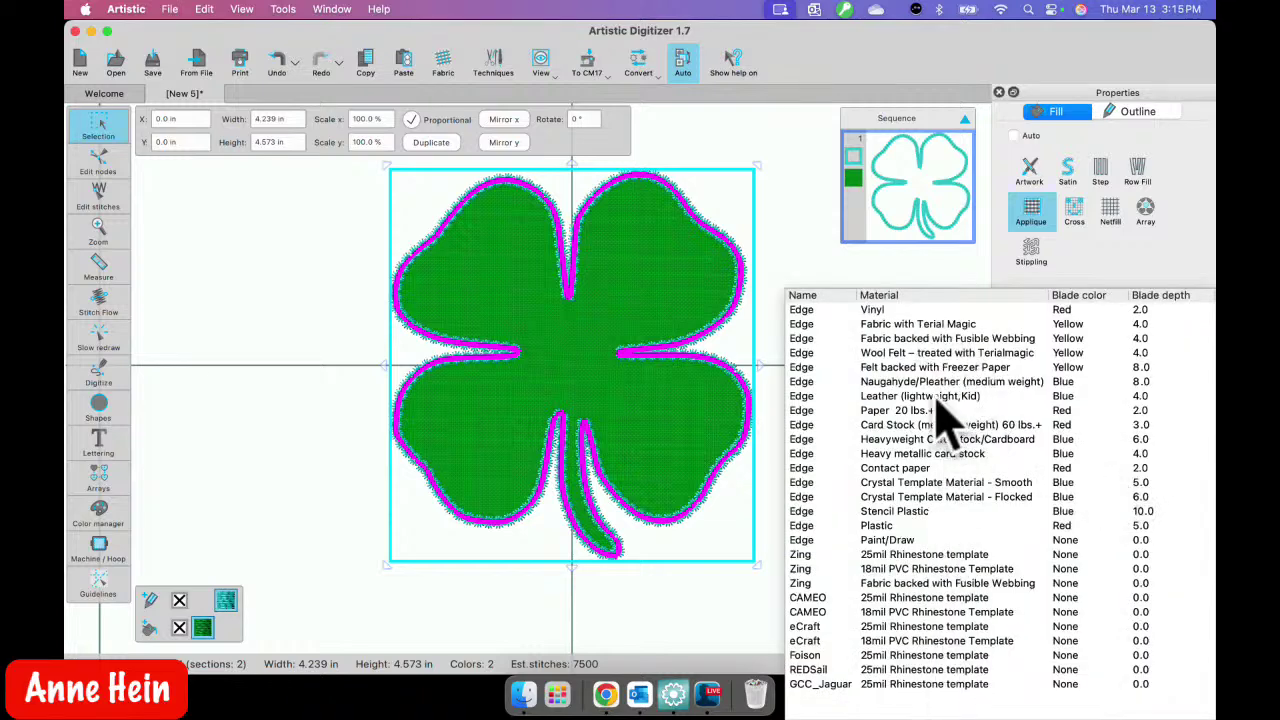
pyautogui.click(995, 288)
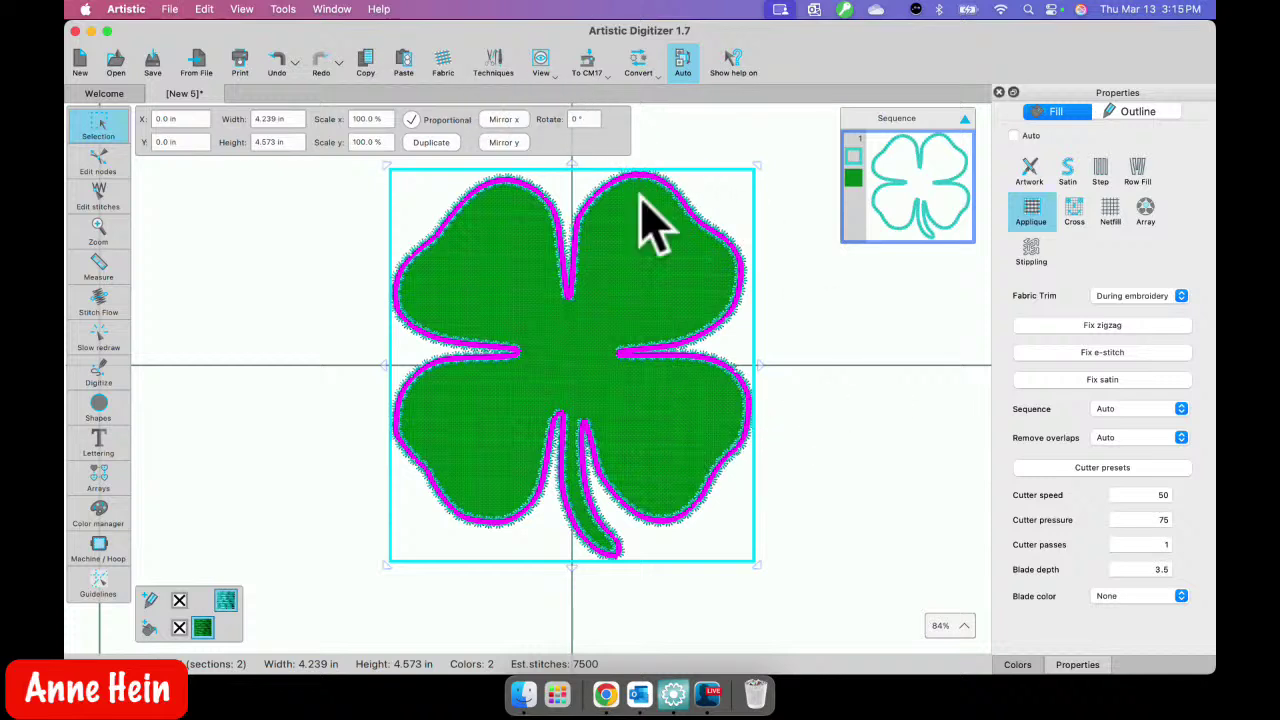
# - Turn off the Cut technique for the clover design
pyautogui.click(498, 62)
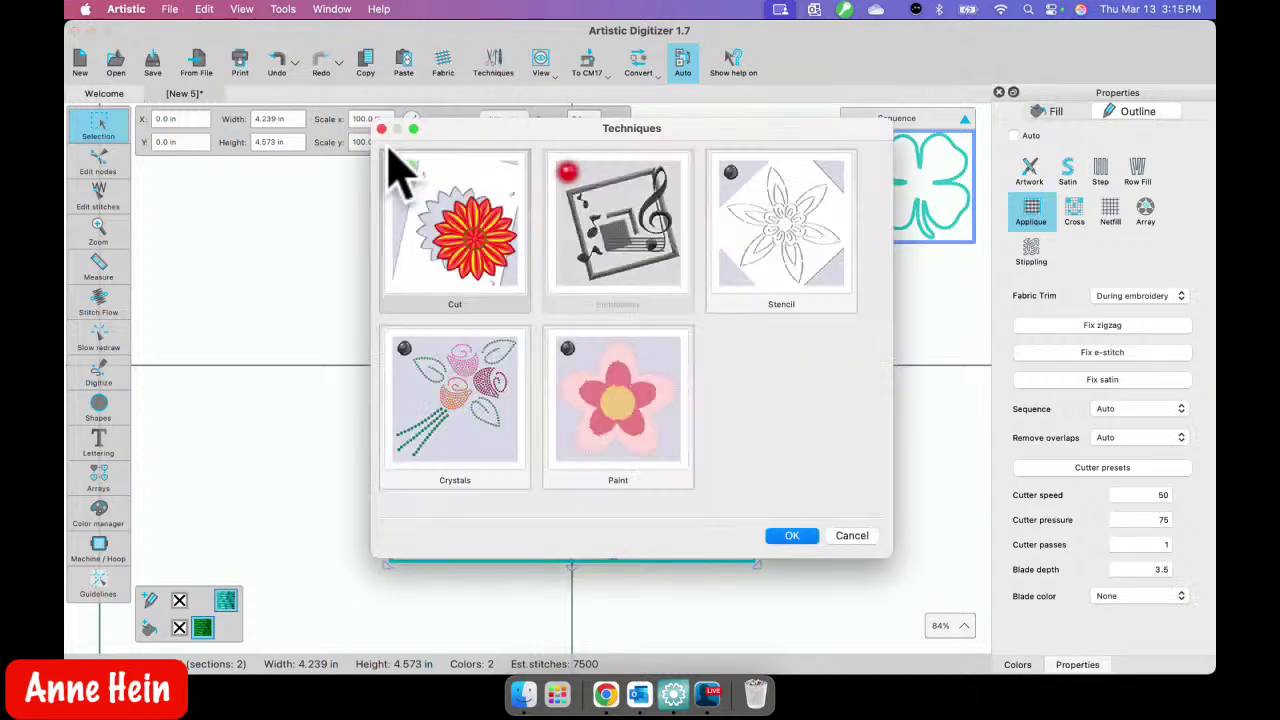
pyautogui.click(404, 172)
pyautogui.click(792, 537)
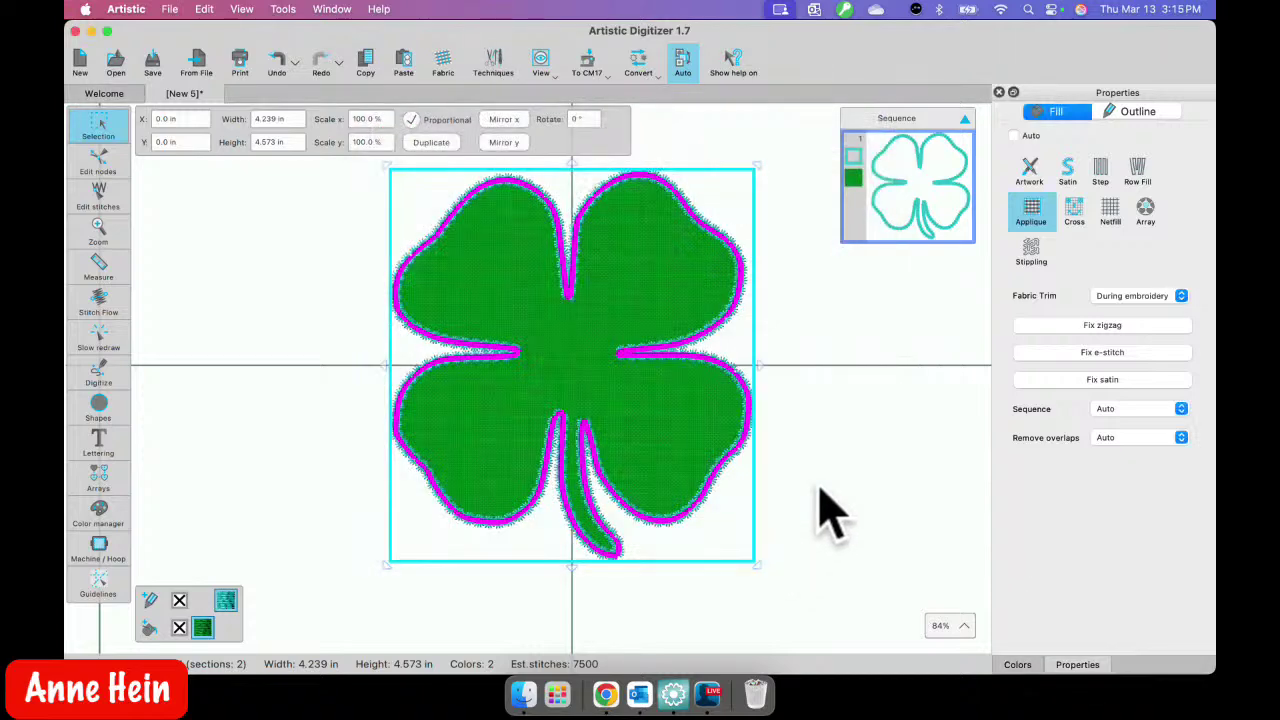
# - Apply the Fix satin edge to the clover applique and set its Fabric Trim to Pre-cut + glue
pyautogui.click(1098, 381)
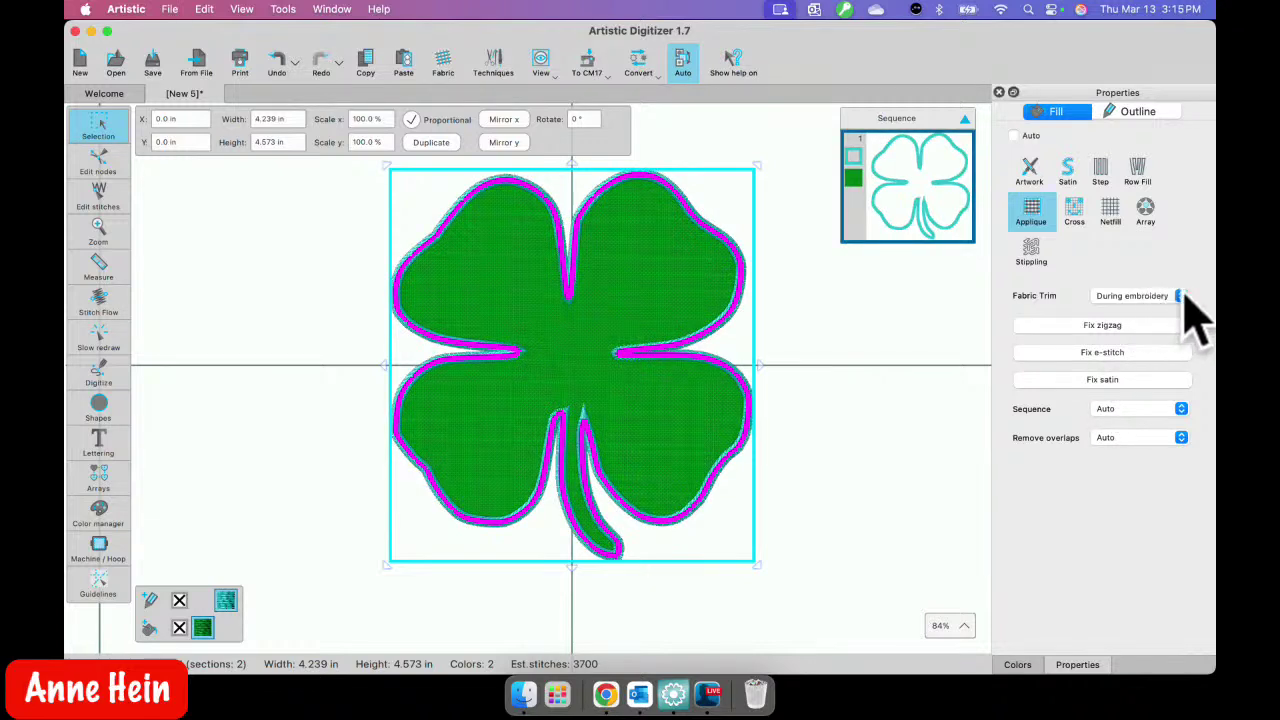
pyautogui.click(1181, 296)
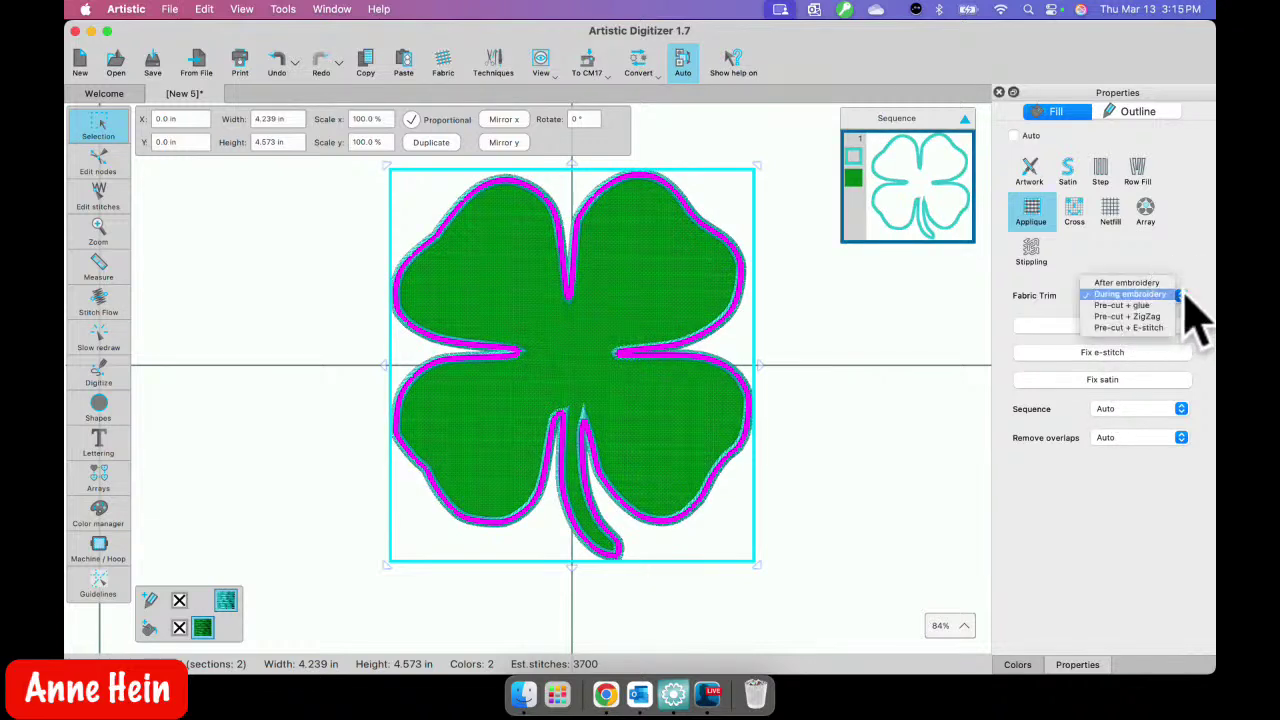
pyautogui.click(1132, 305)
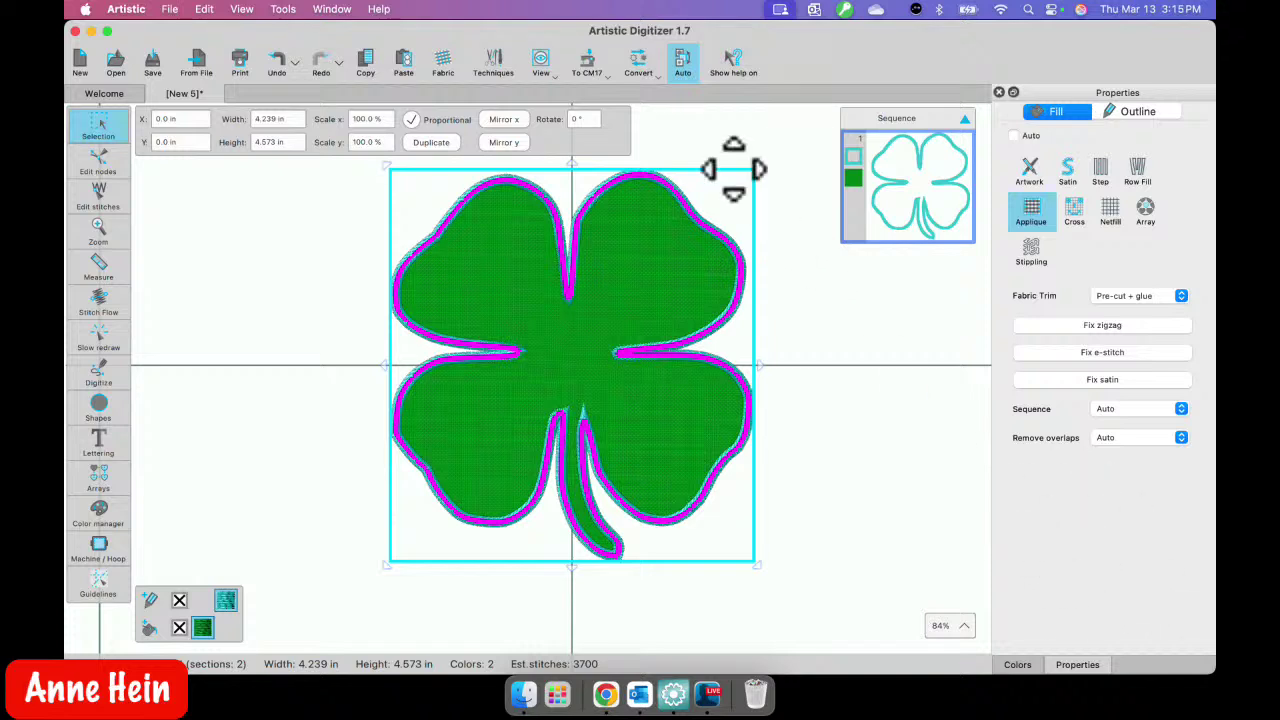
# - Turn the Cut technique back on for the pre-cut clover applique
pyautogui.click(495, 65)
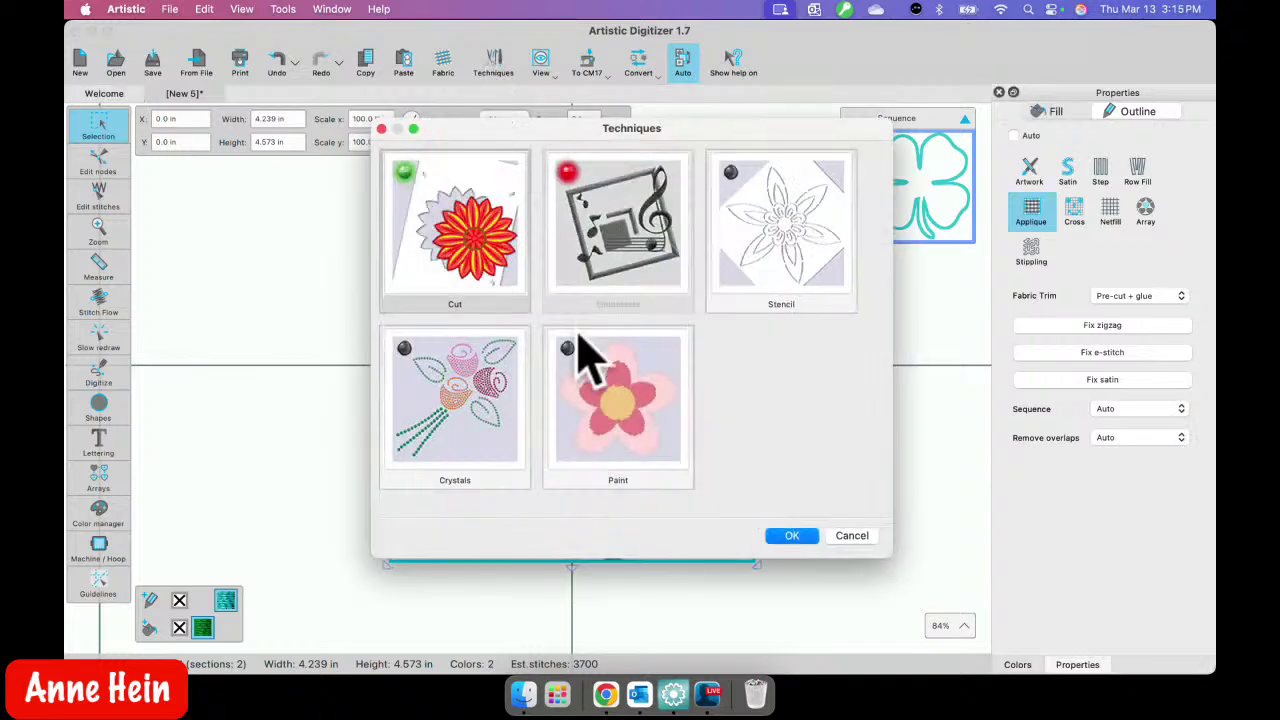
pyautogui.click(793, 536)
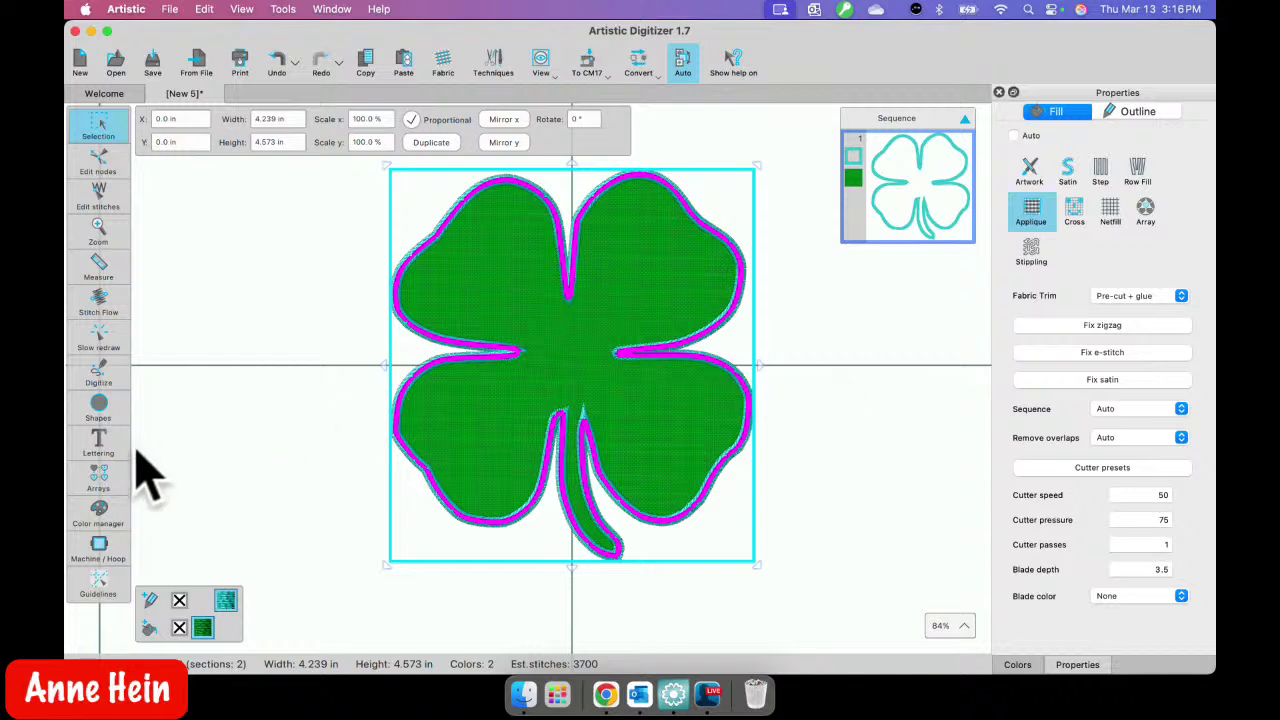
# - Play the slow redraw of the clover and scrub forward to examine its placement line, underlay and satin edge stitching
pyautogui.moveTo(106, 450)
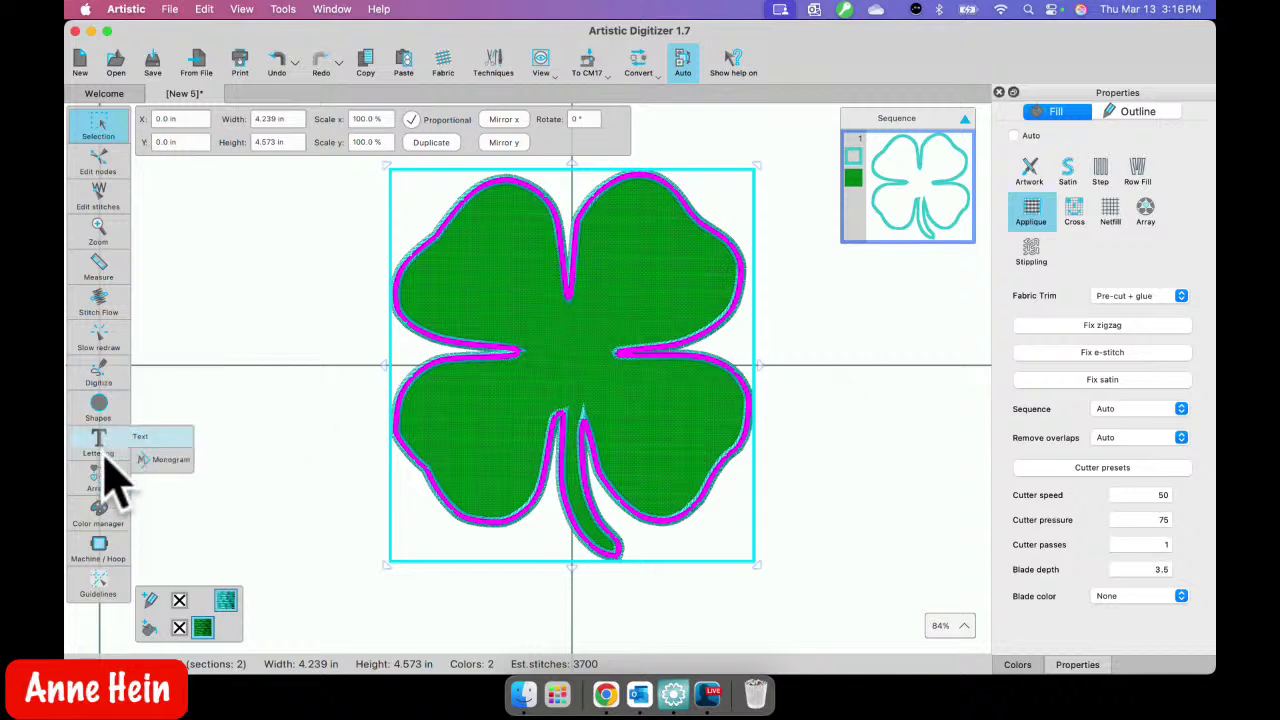
pyautogui.click(99, 338)
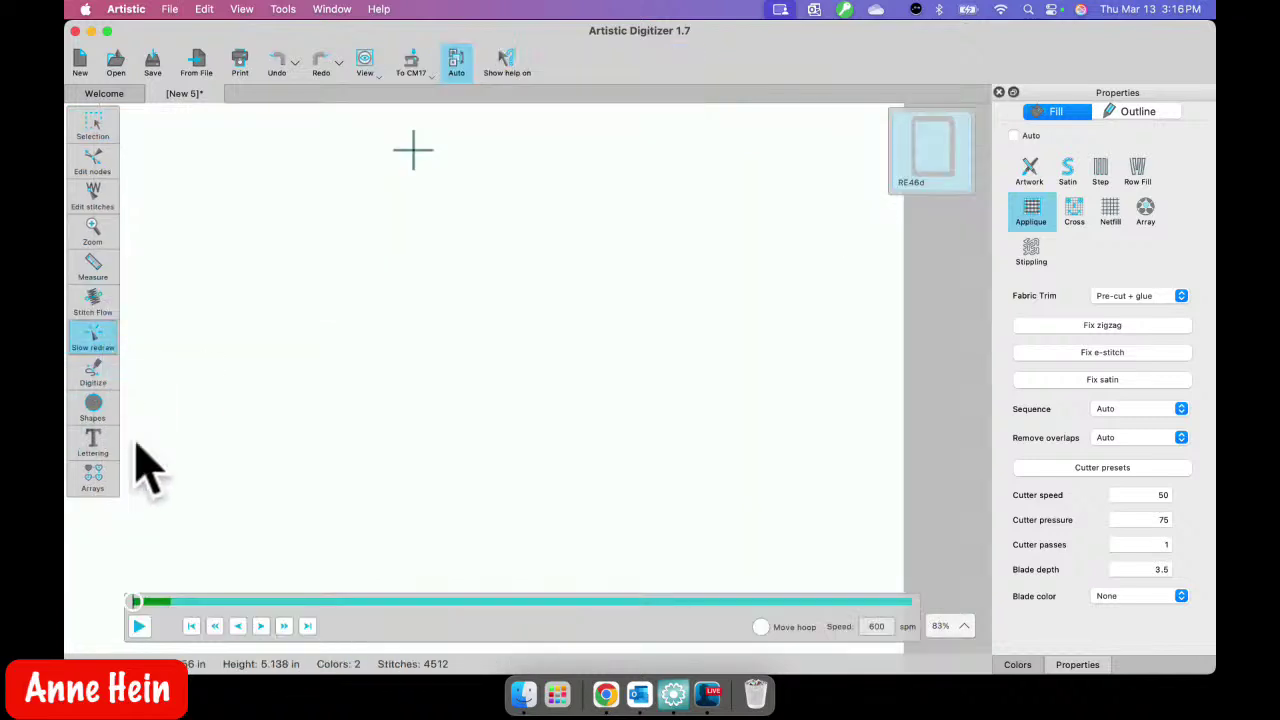
pyautogui.click(140, 625)
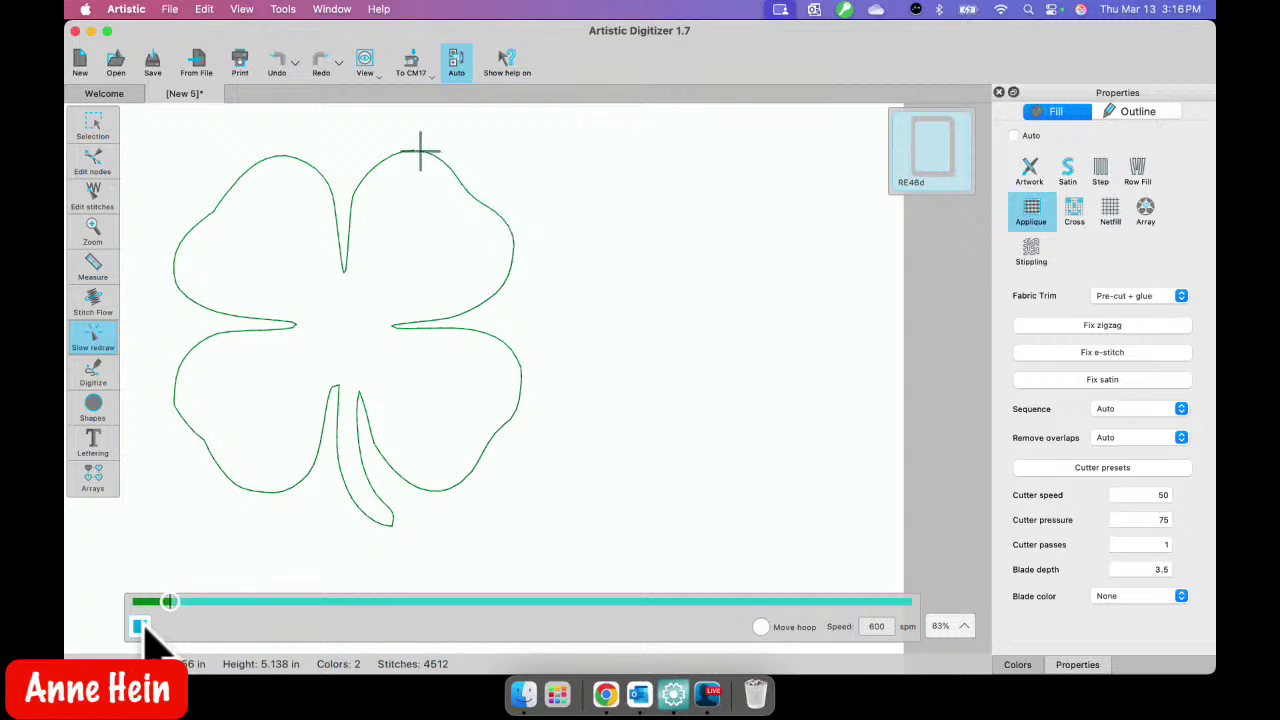
pyautogui.click(140, 627)
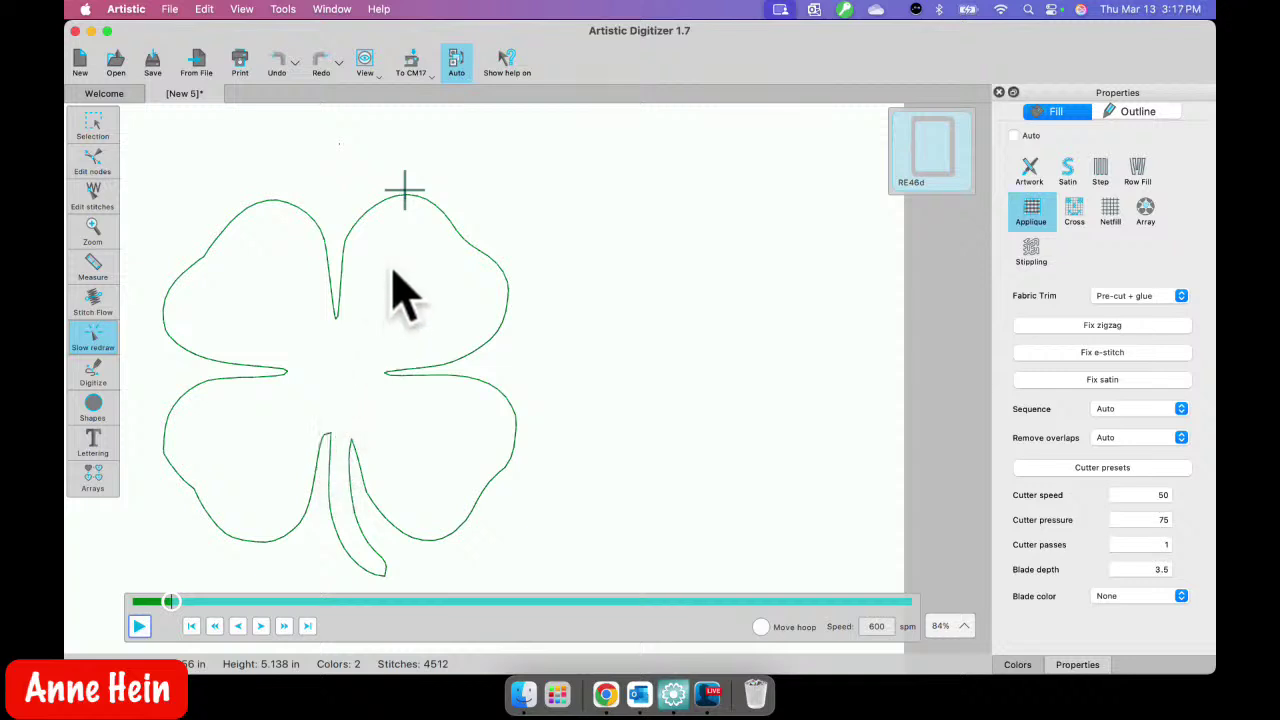
pyautogui.click(140, 630)
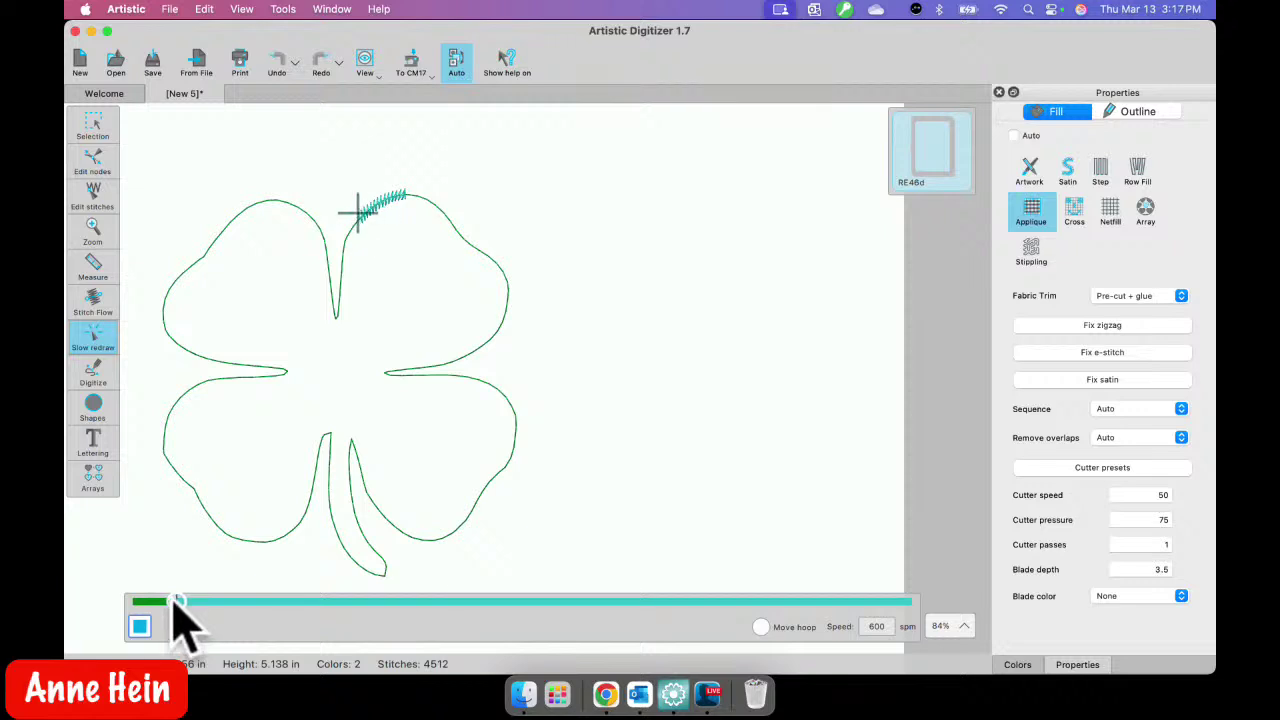
pyautogui.moveTo(177, 600); pyautogui.dragTo(421, 601)
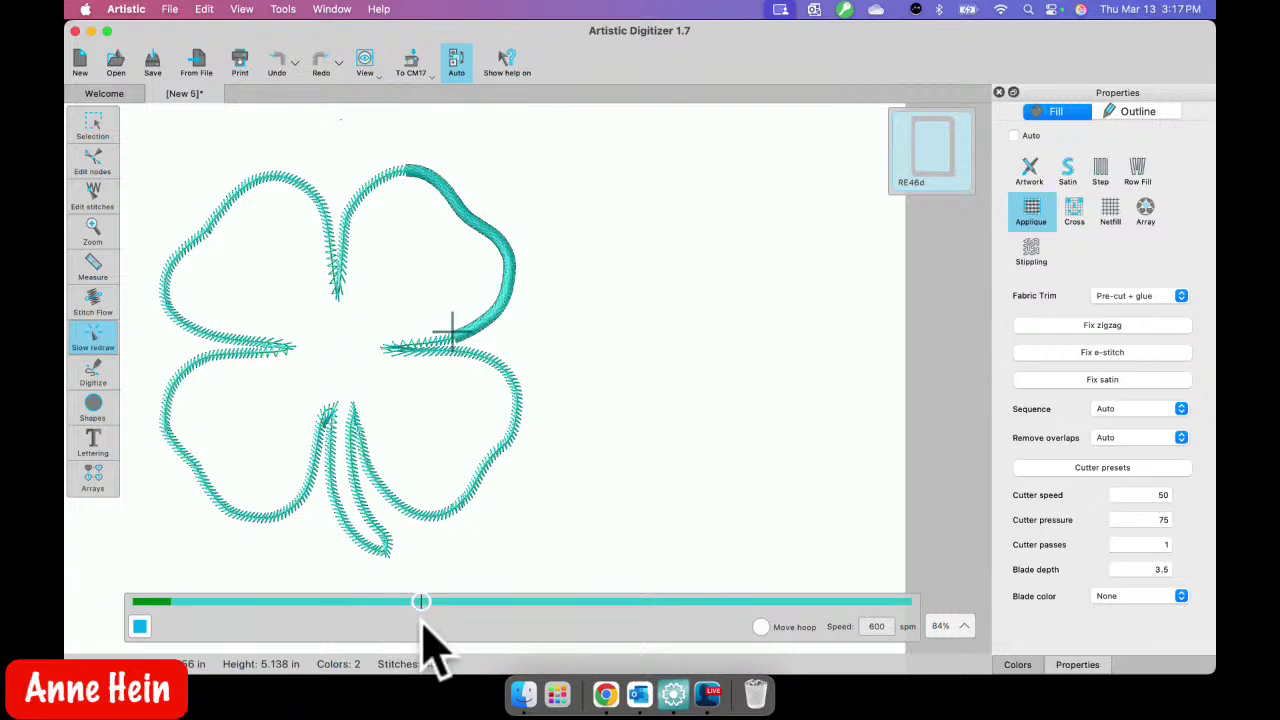
pyautogui.click(94, 135)
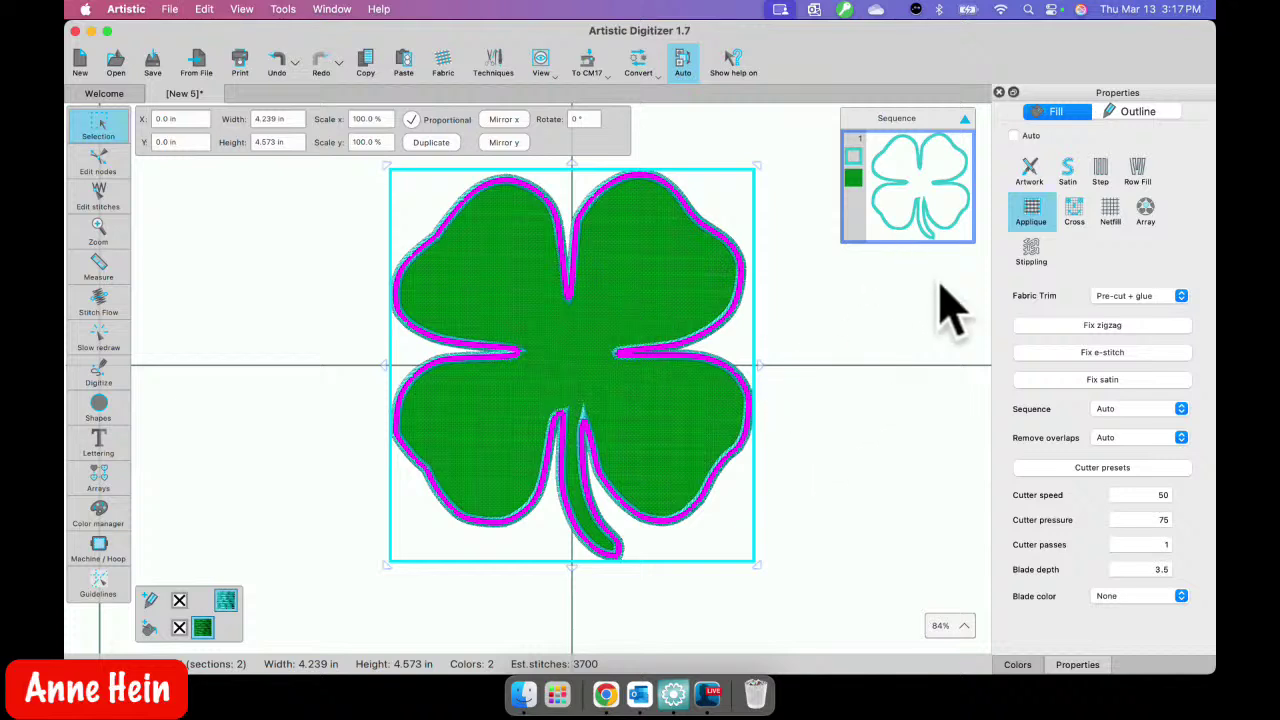
# - Enable underlay on the clover's satin serial outline and set the underlay type to Double
pyautogui.click(1140, 112)
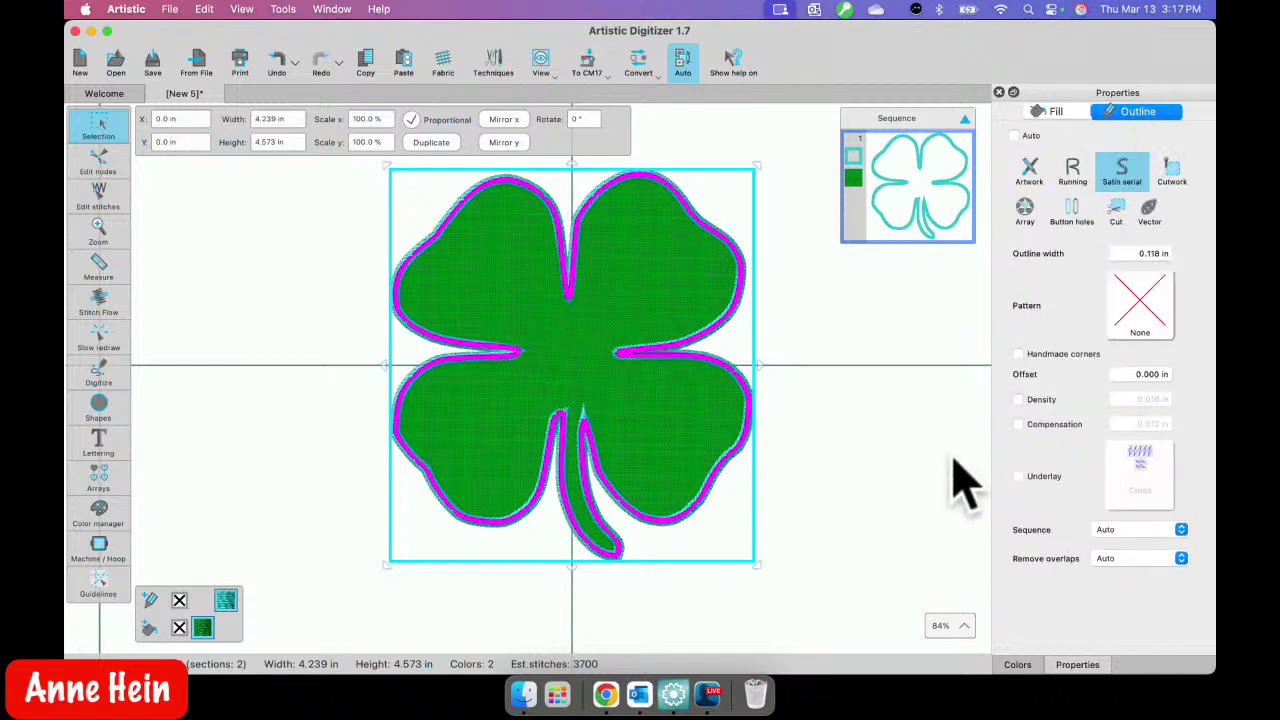
pyautogui.click(1020, 477)
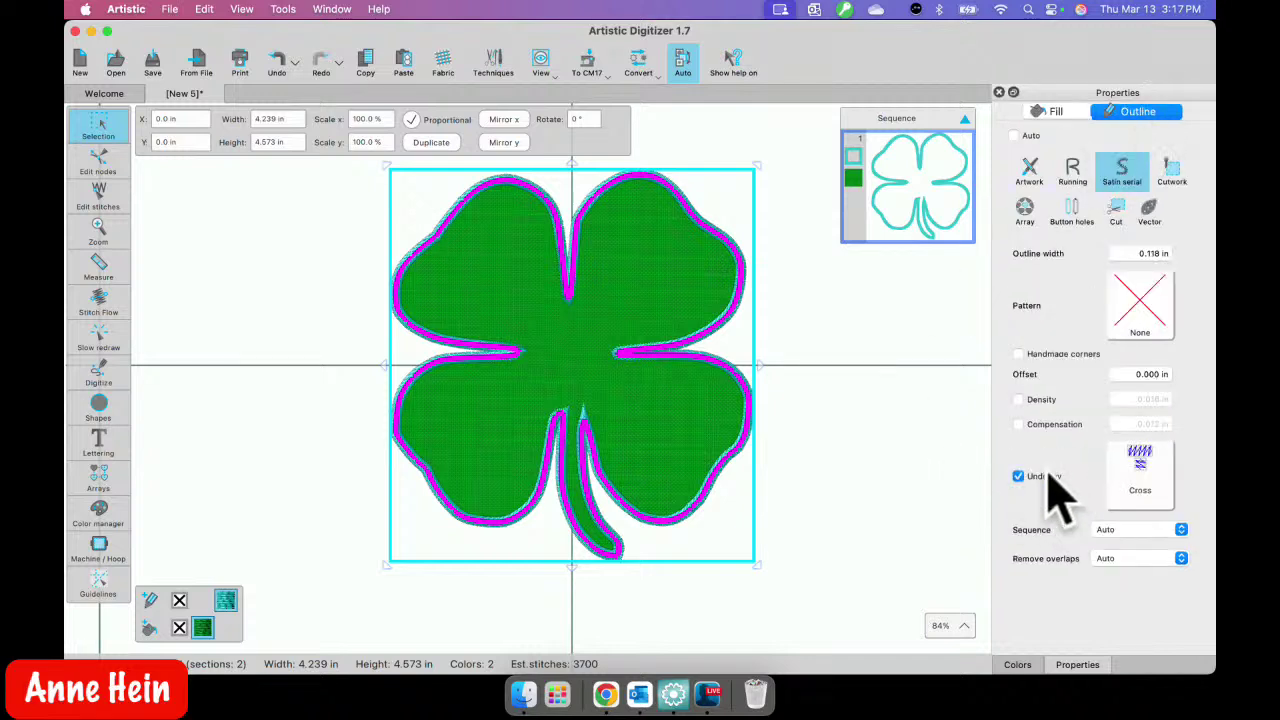
pyautogui.click(1162, 492)
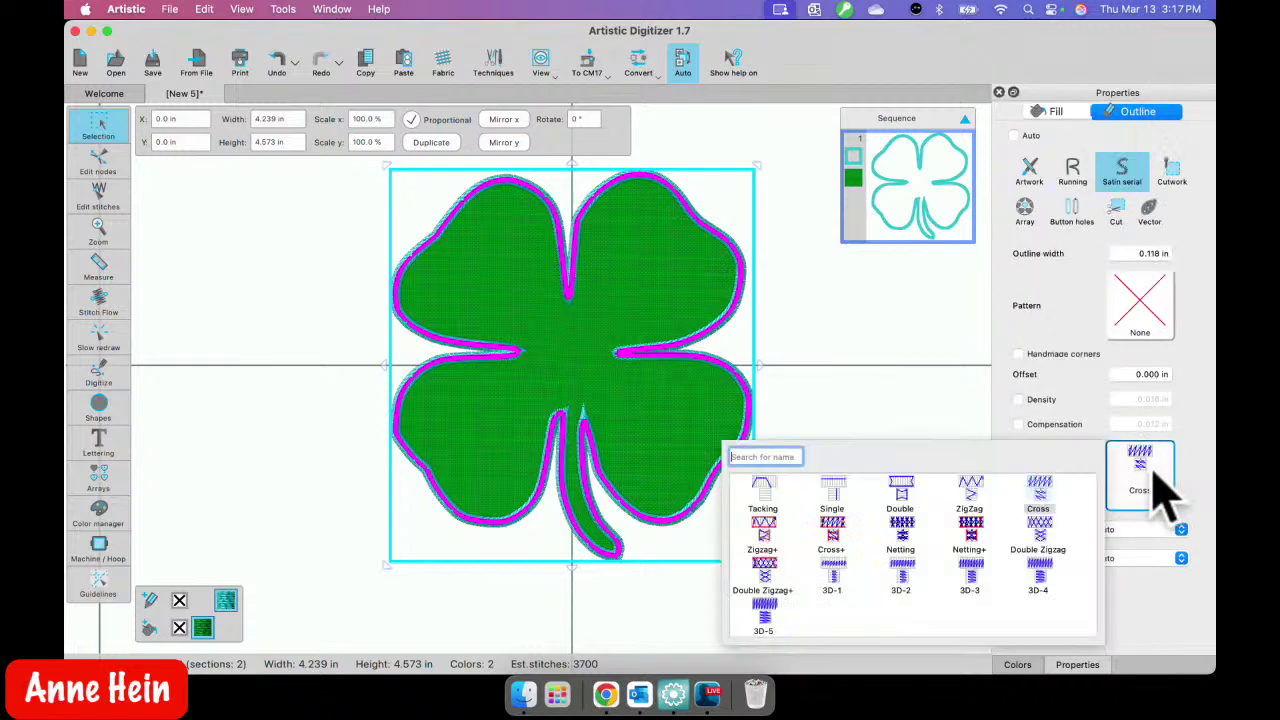
pyautogui.click(911, 497)
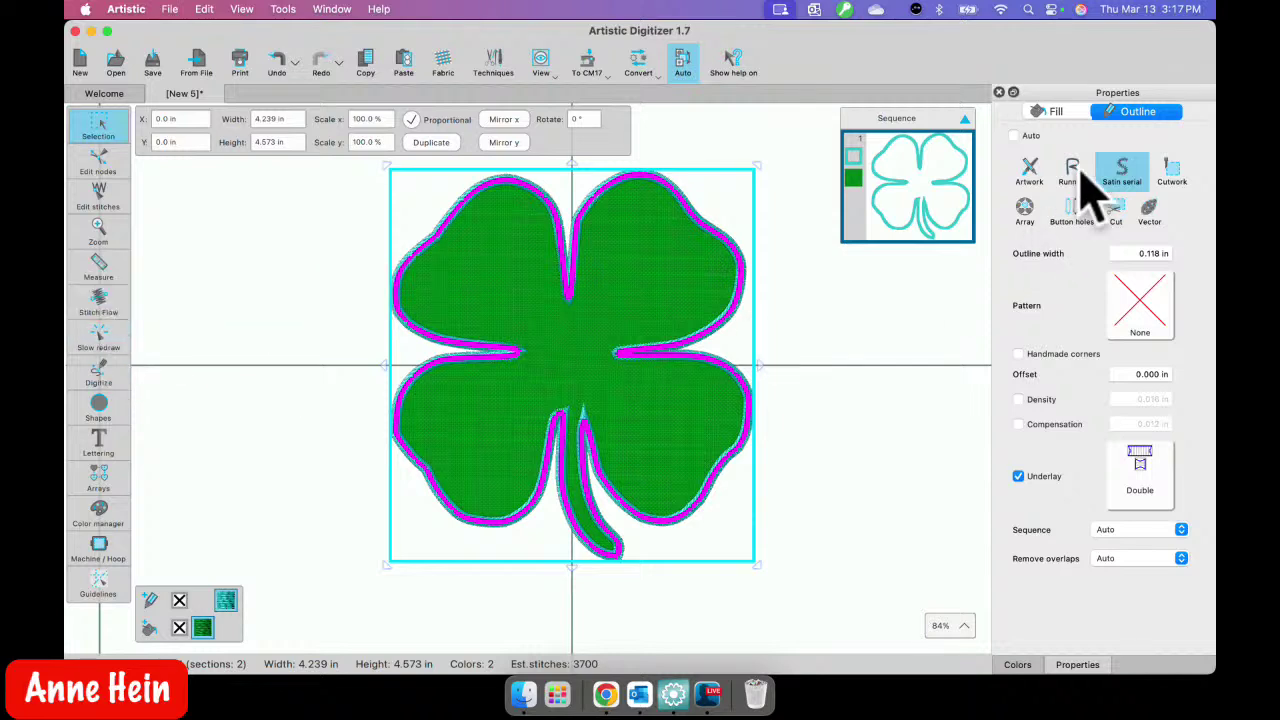
pyautogui.click(1060, 114)
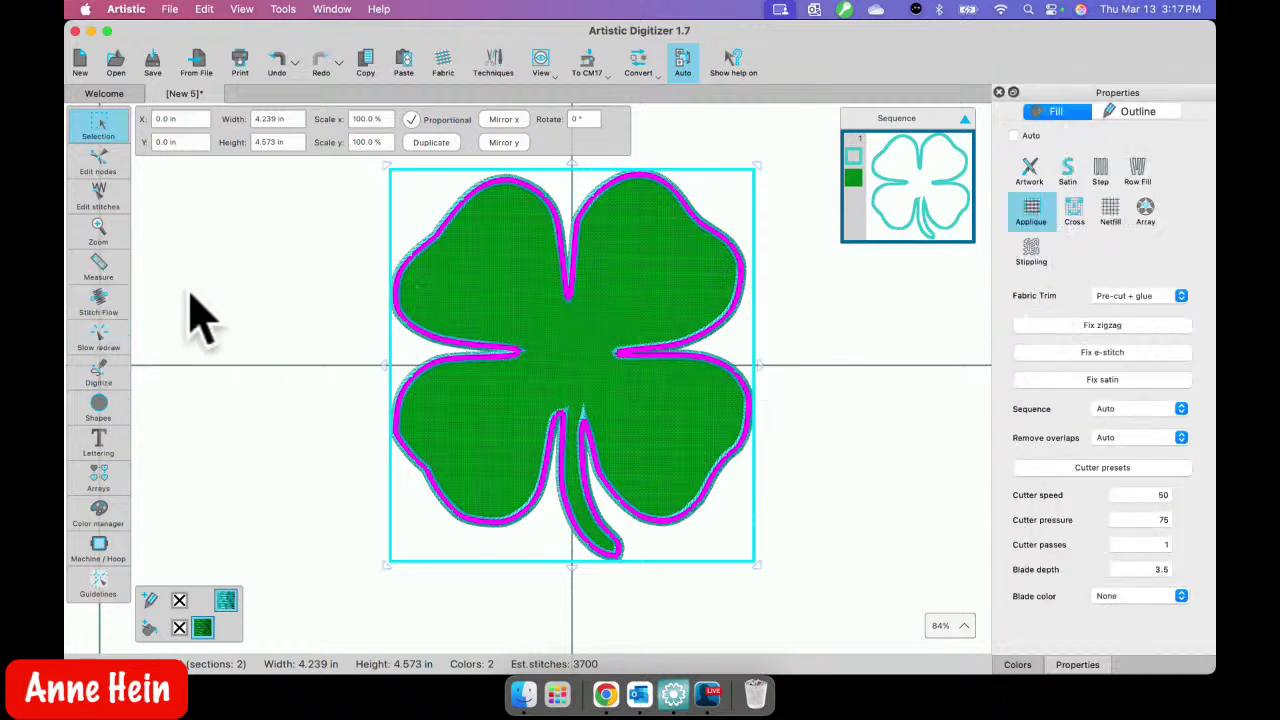
# - Replay the slow redraw to check the stitching order with the Double underlay, and recheck the clover's outline settings
pyautogui.click(117, 345)
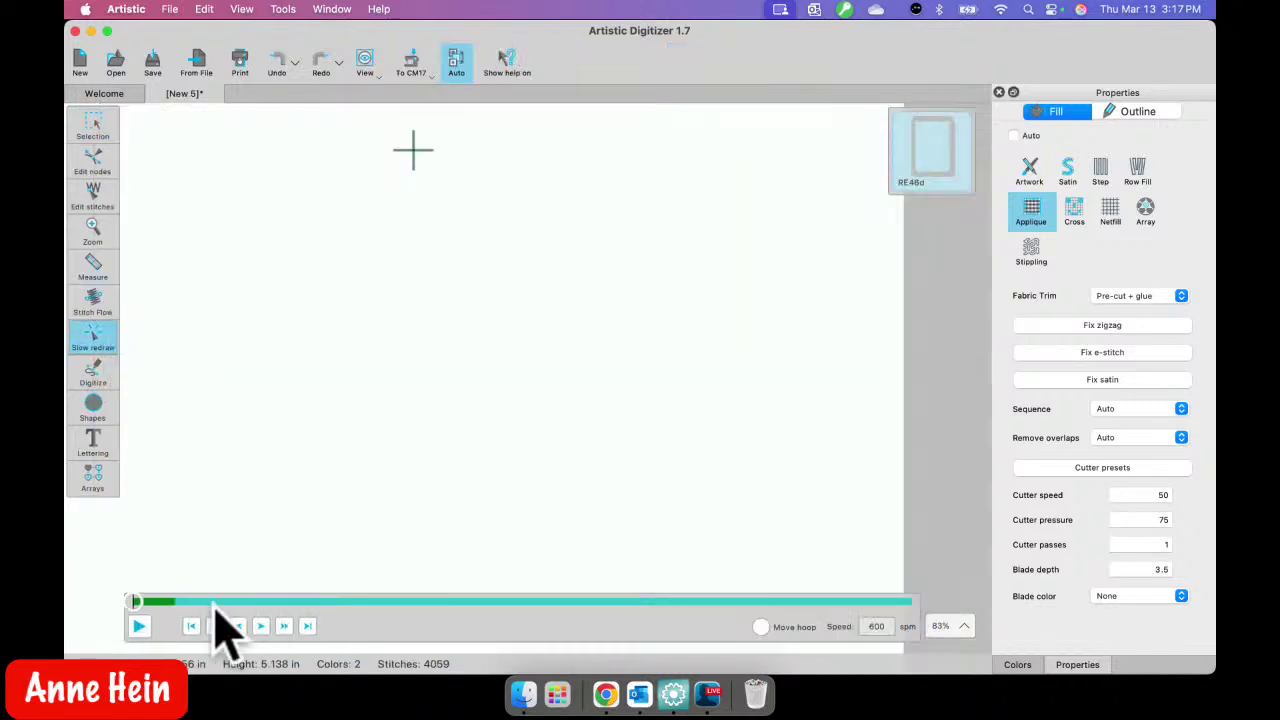
pyautogui.click(138, 622)
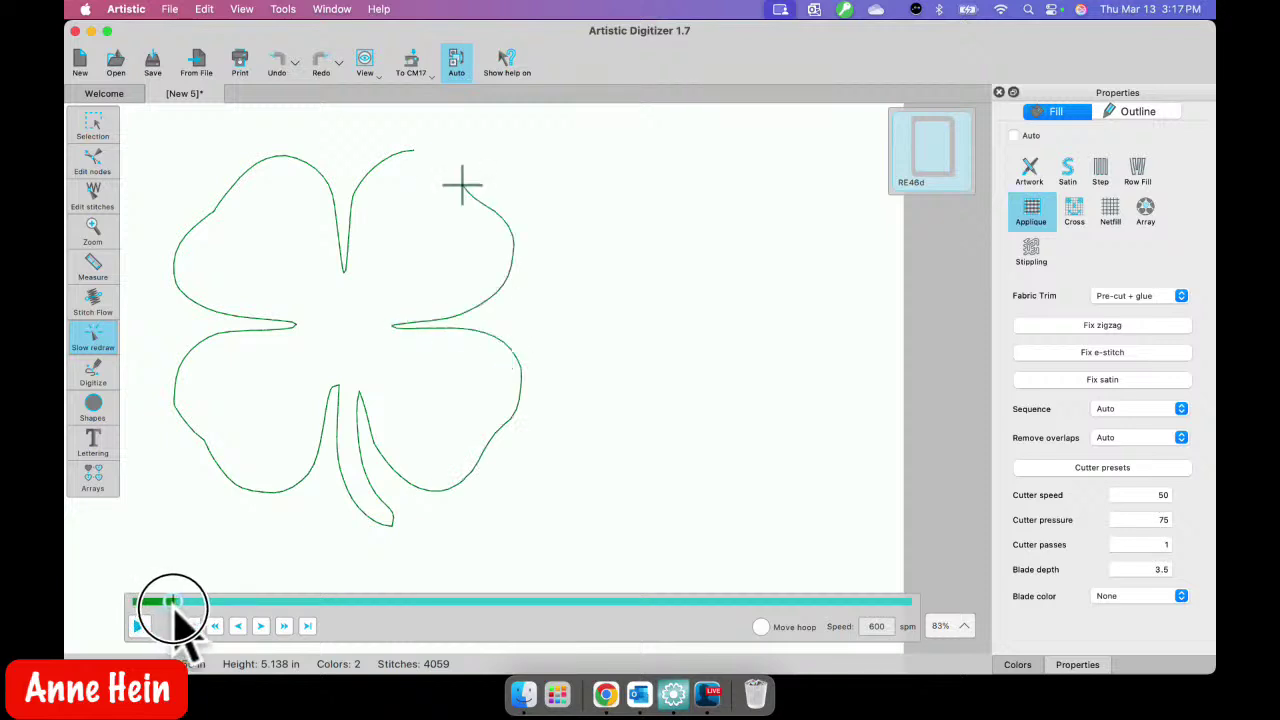
pyautogui.moveTo(180, 612); pyautogui.dragTo(380, 638)
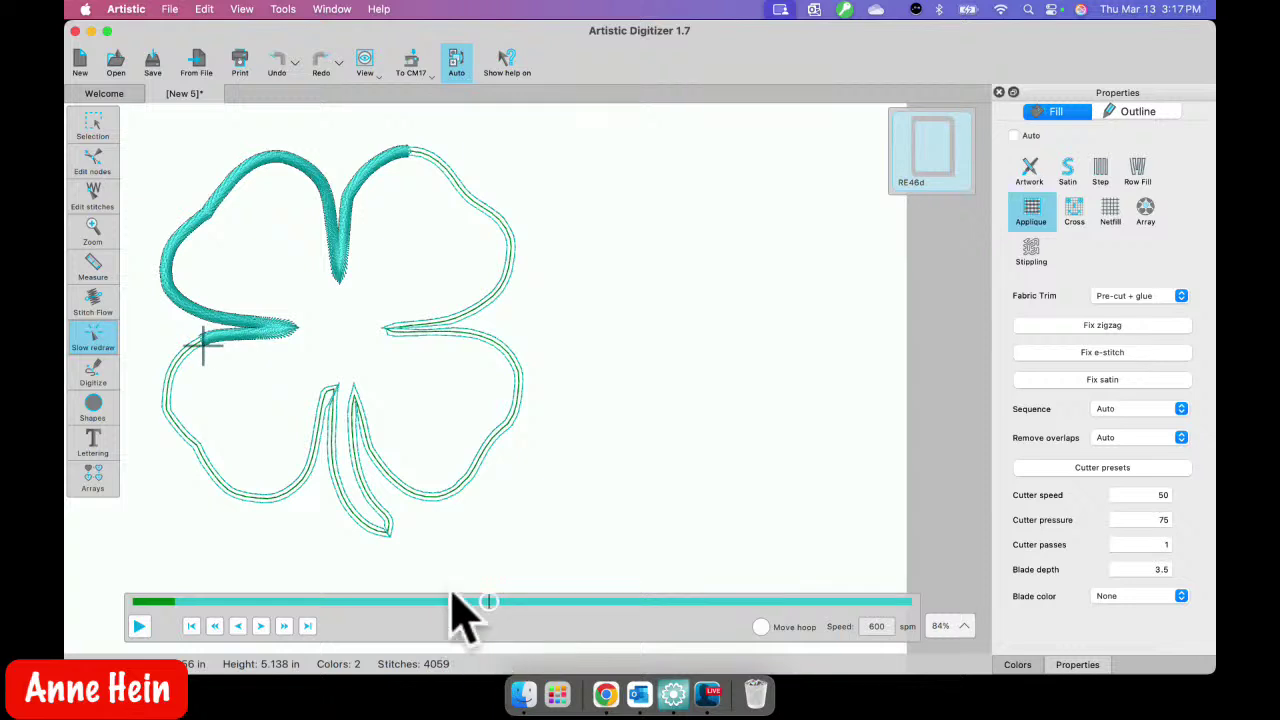
pyautogui.click(100, 138)
pyautogui.click(95, 124)
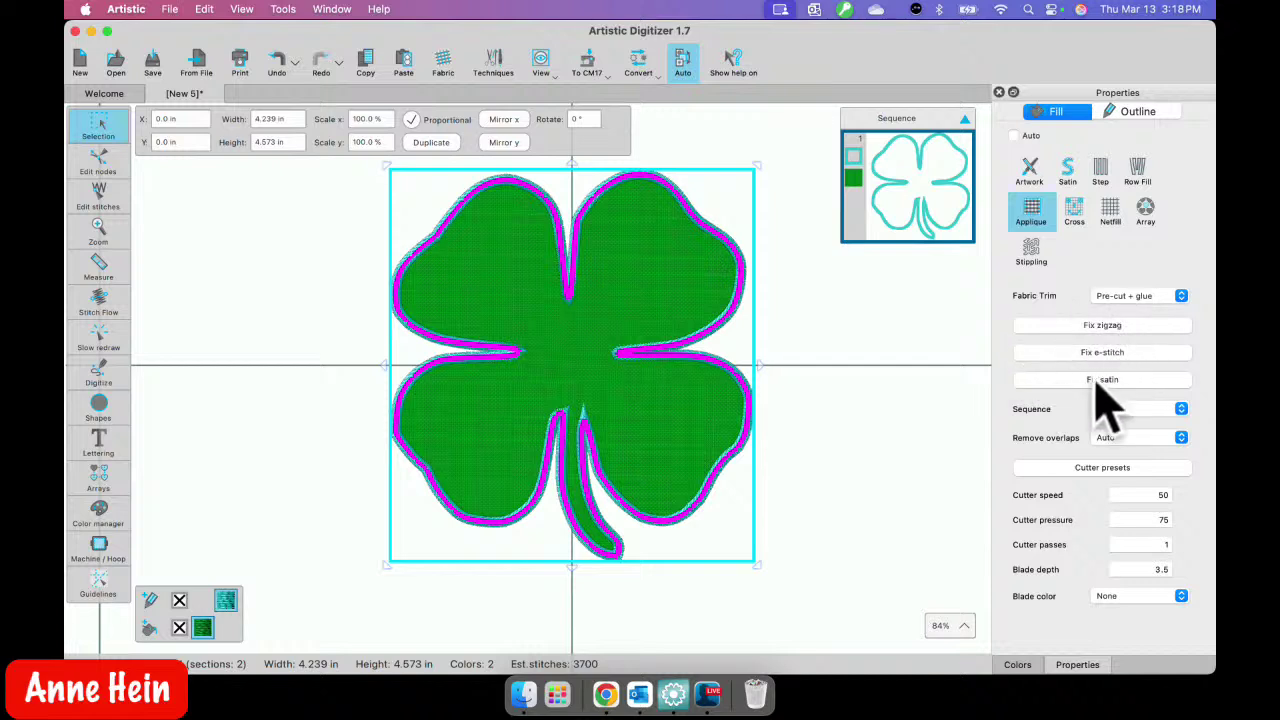
pyautogui.click(1140, 112)
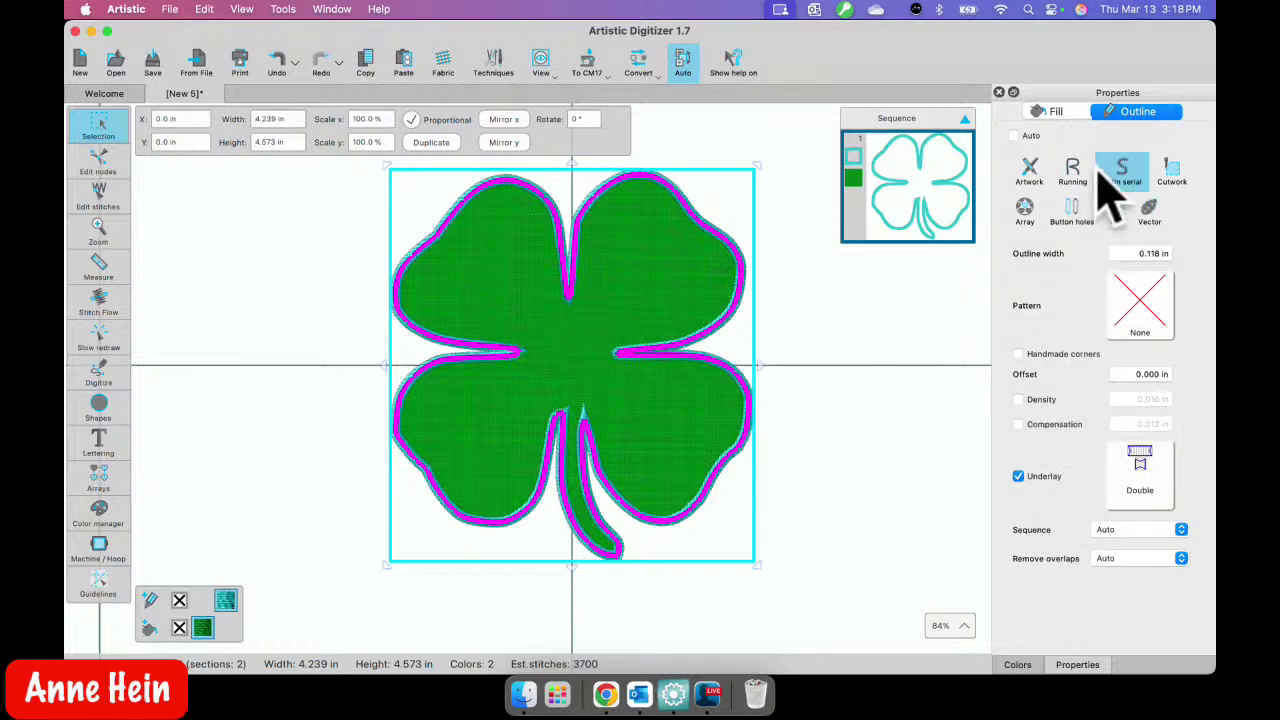
pyautogui.click(1058, 111)
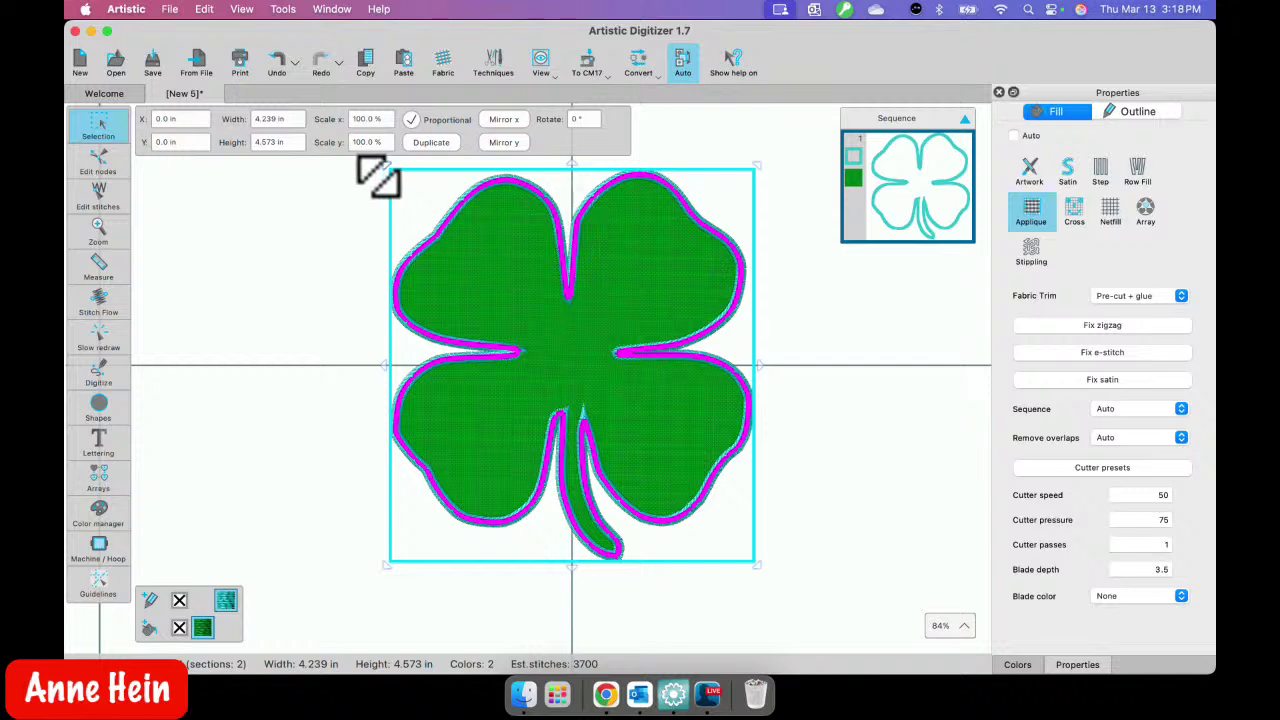
# - Open the cutter export for the Artistic edge USB cutter, review the clover template and cutting options, and close it without cutting
pyautogui.click(170, 10)
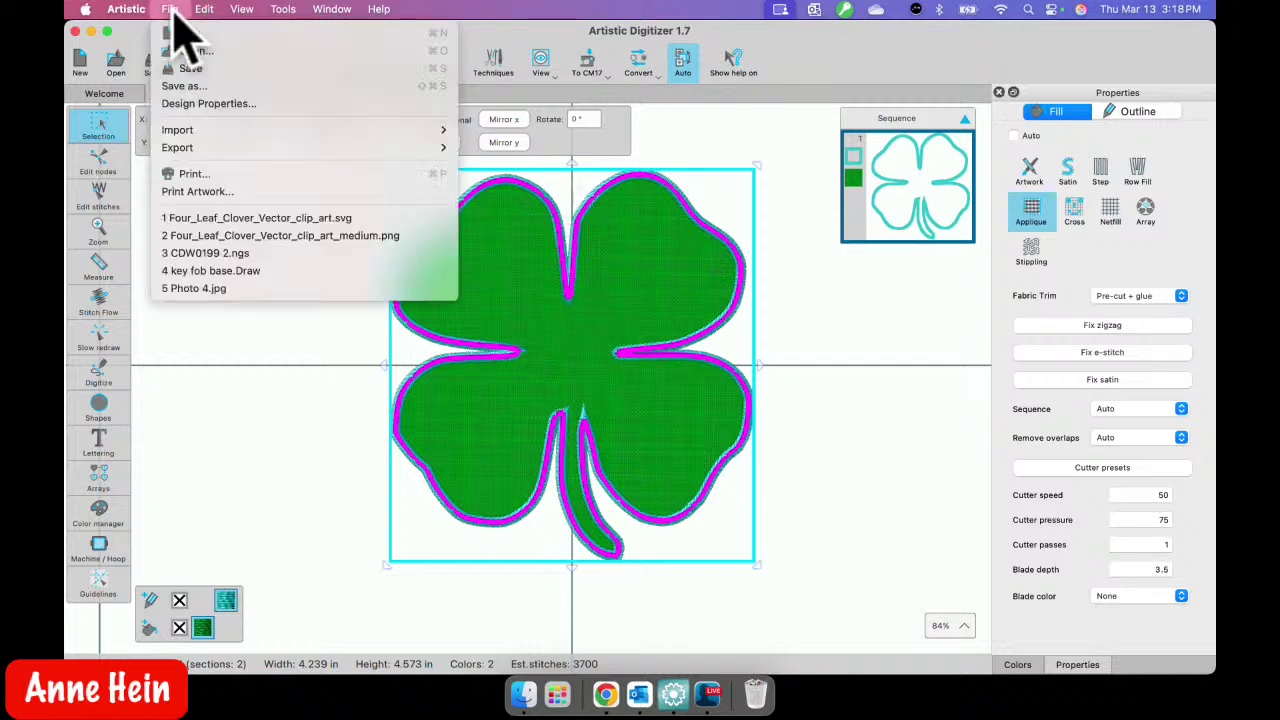
pyautogui.moveTo(177, 150)
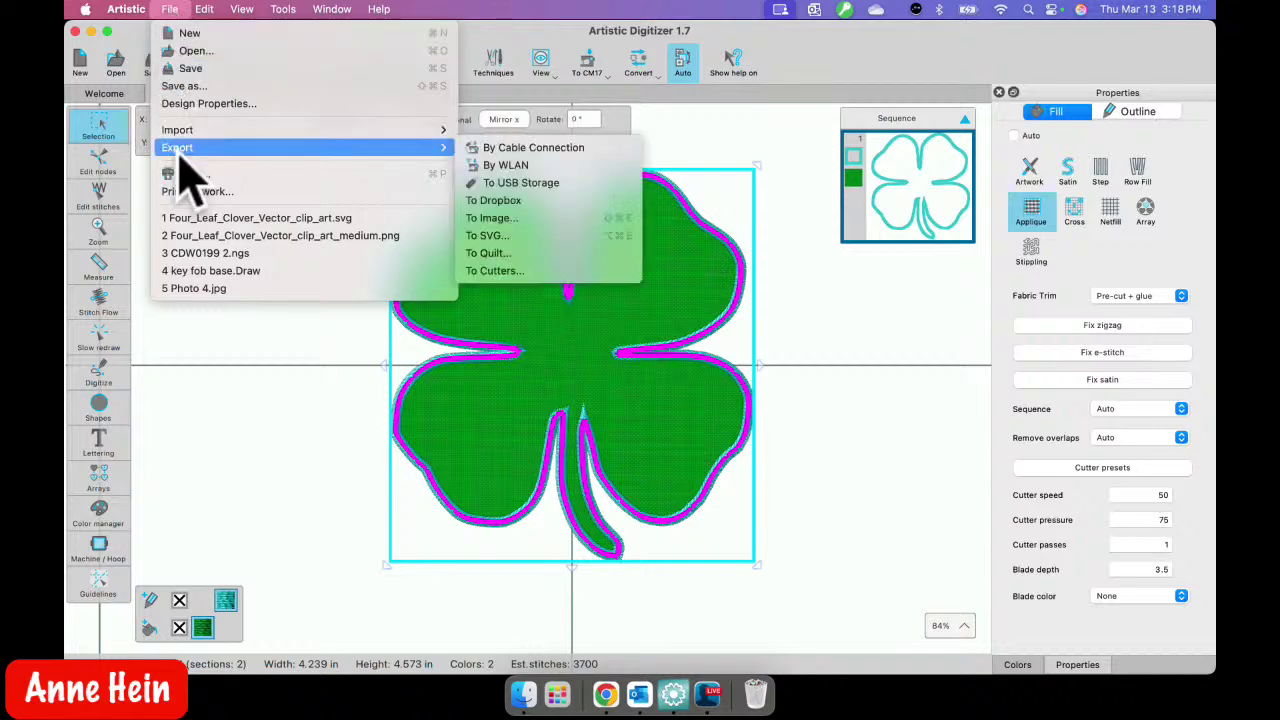
pyautogui.click(480, 270)
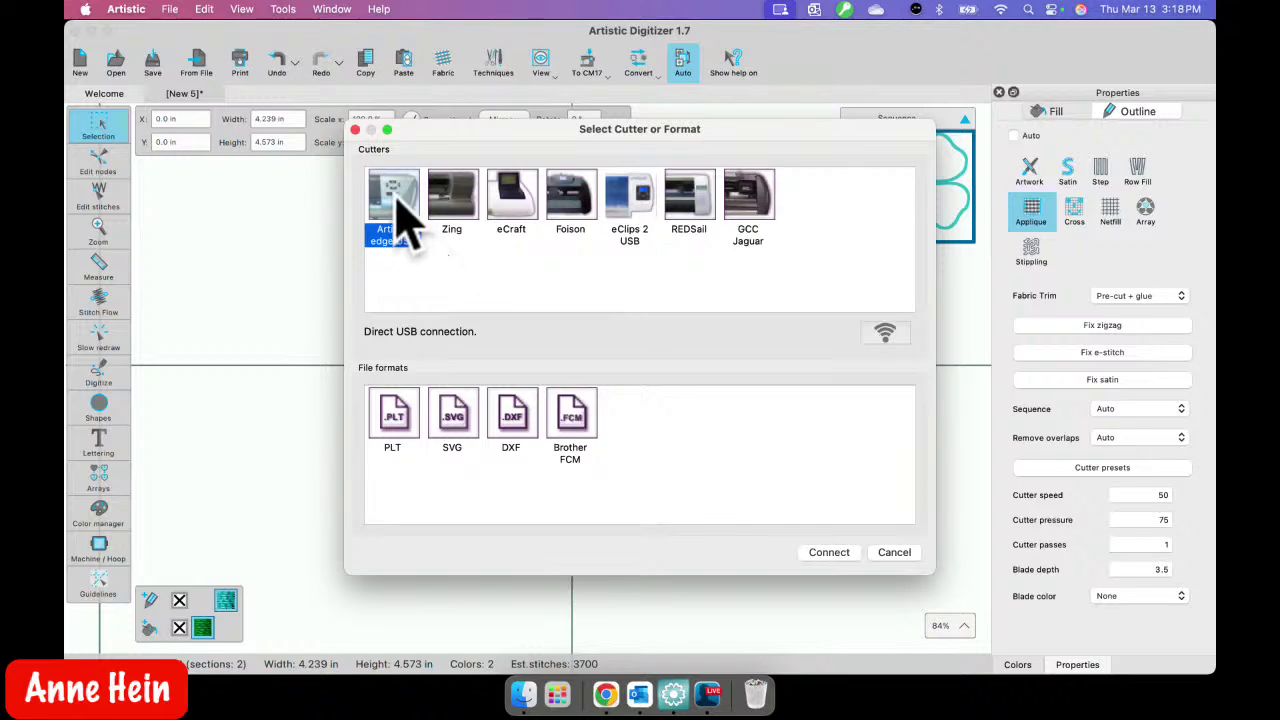
pyautogui.click(828, 556)
pyautogui.click(702, 374)
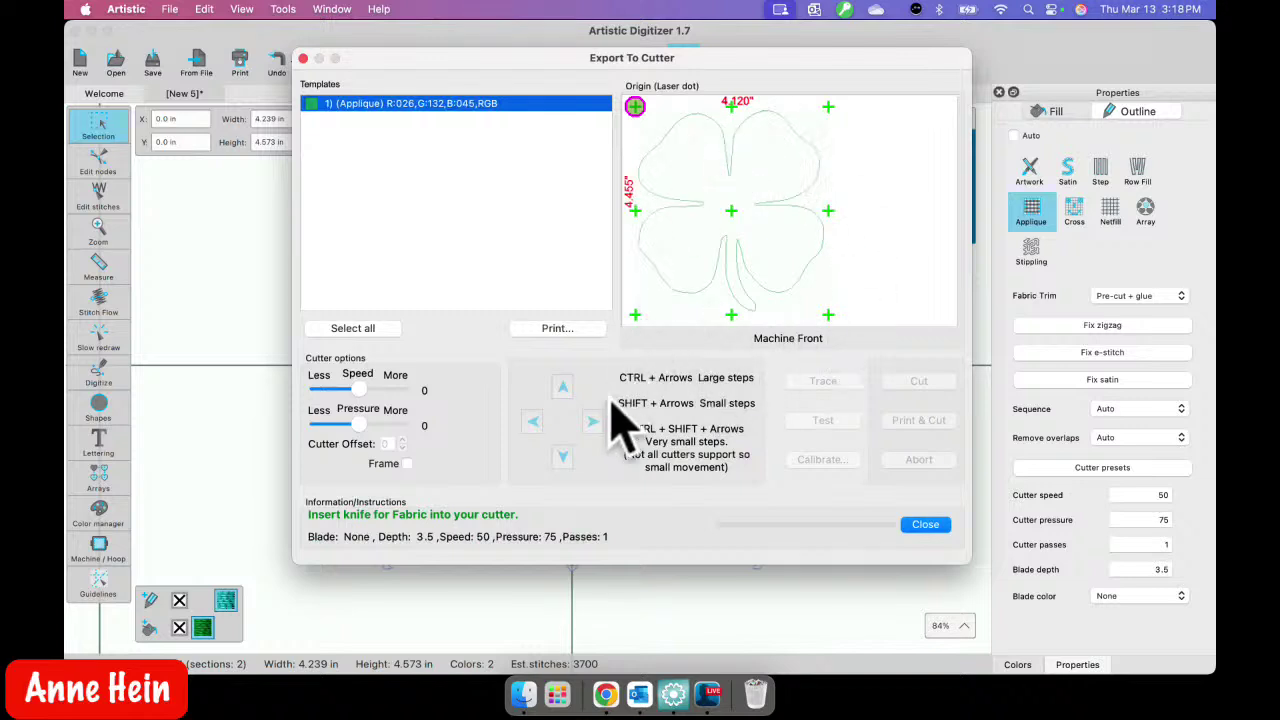
pyautogui.click(920, 528)
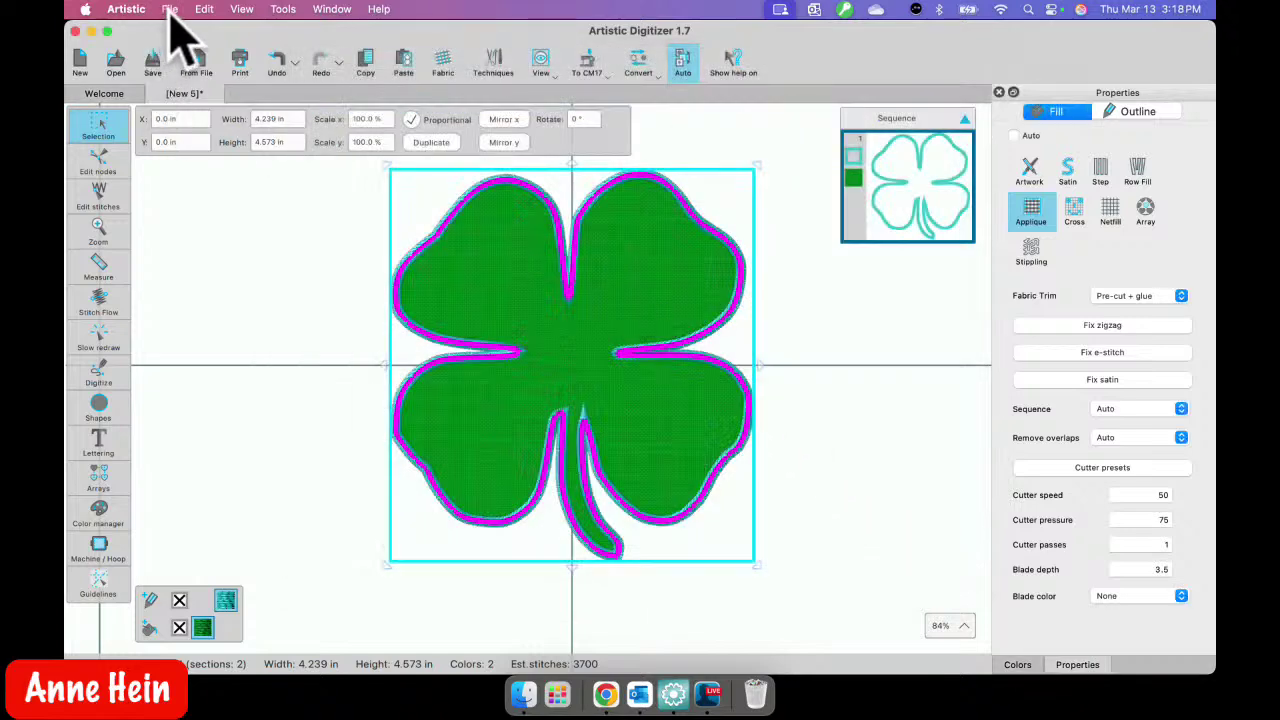
# - Open the cutter export in Brother FCM format, review the file-saving options for the clover, and close it without saving
pyautogui.click(171, 16)
pyautogui.moveTo(178, 148)
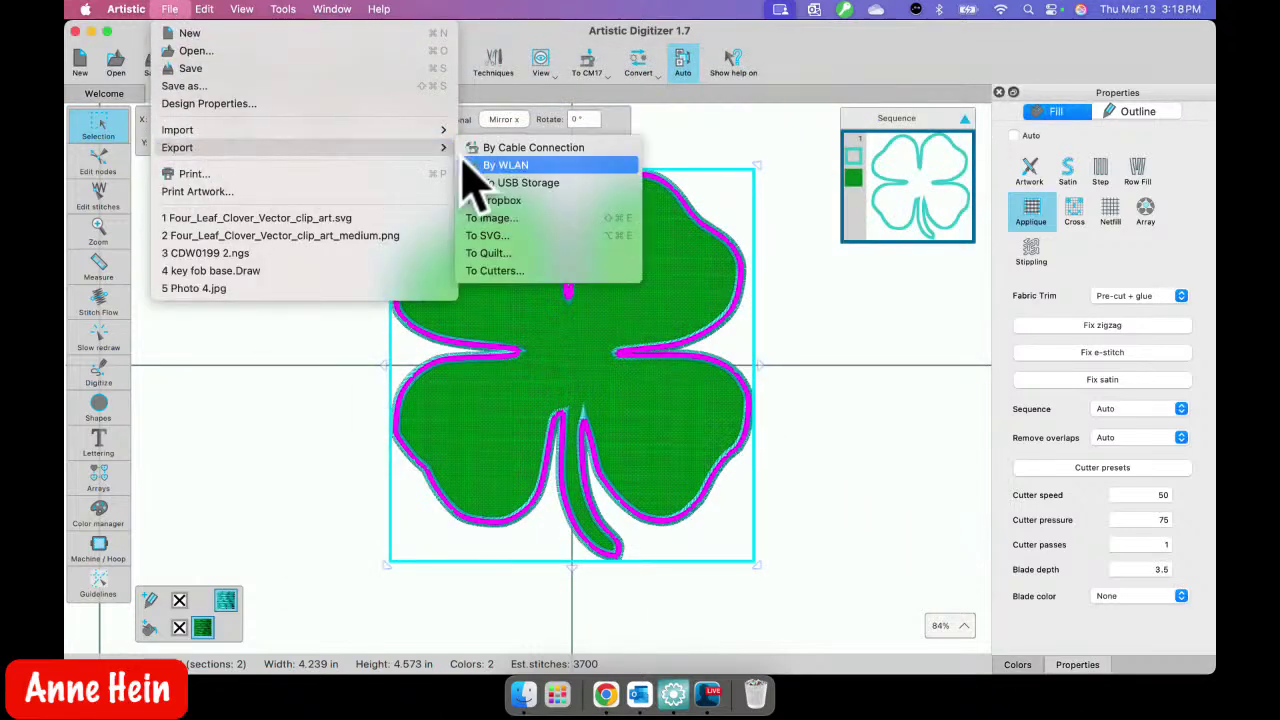
pyautogui.click(484, 271)
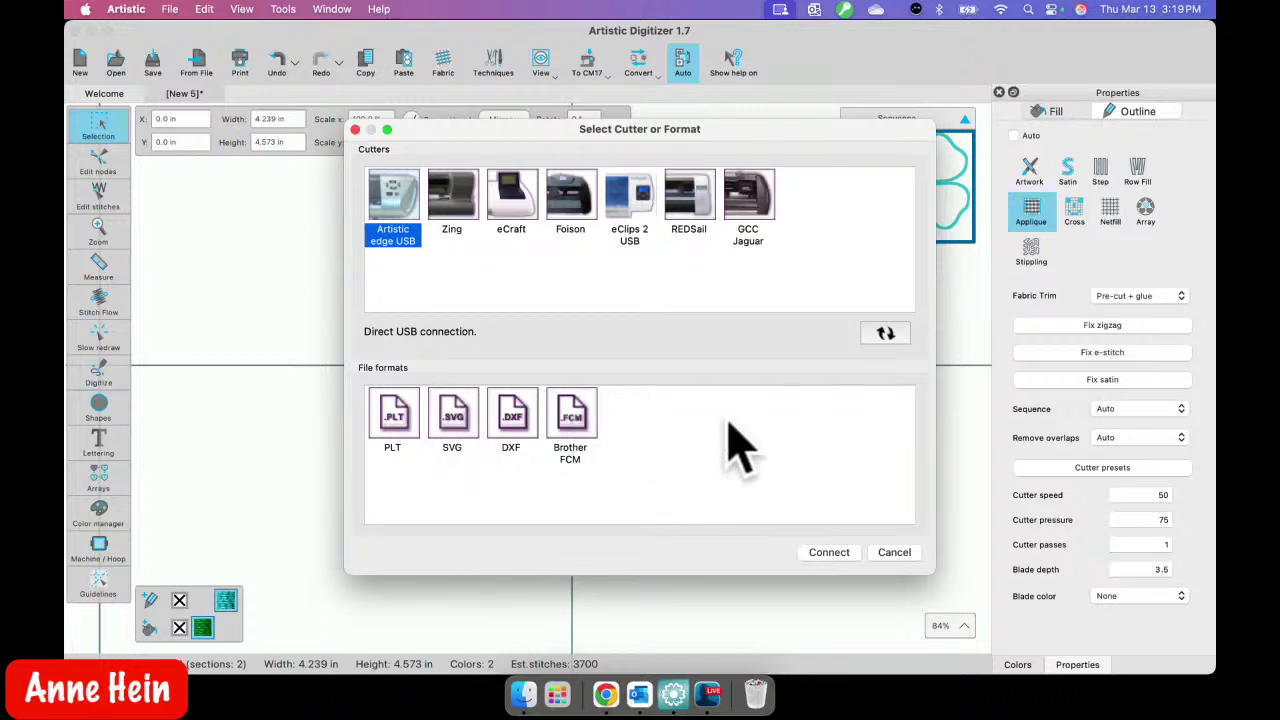
pyautogui.click(584, 430)
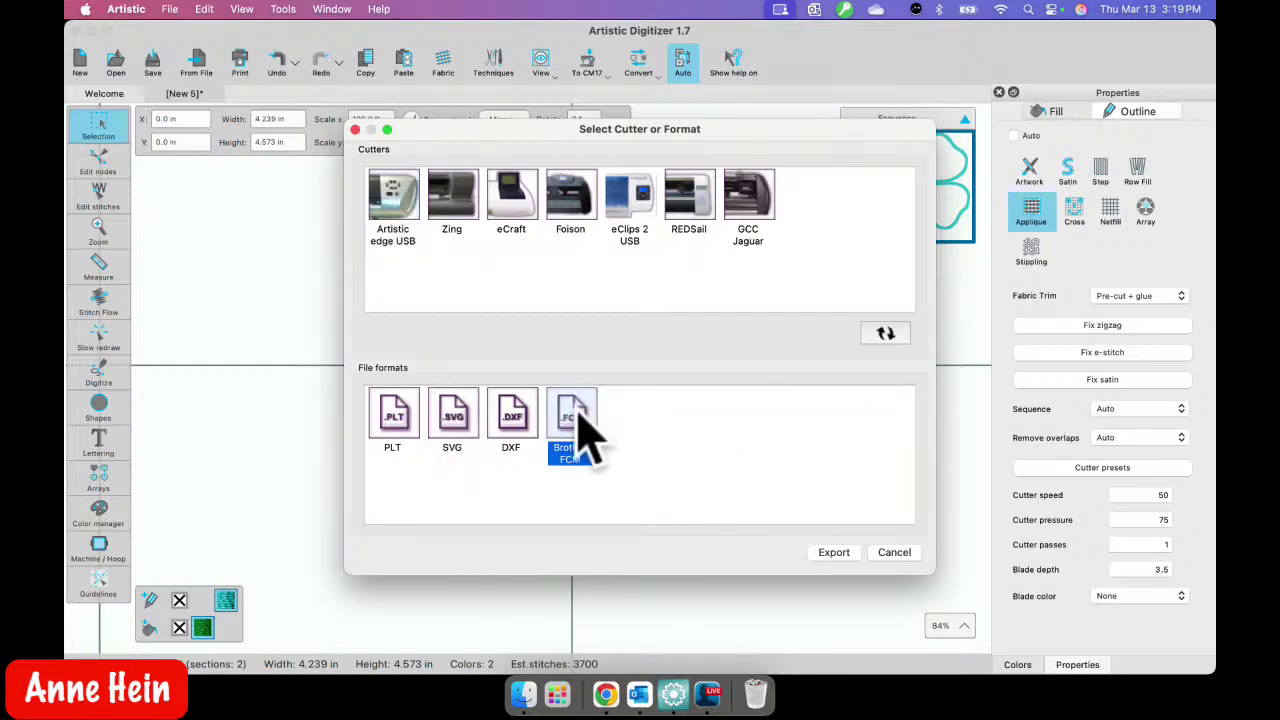
pyautogui.click(836, 556)
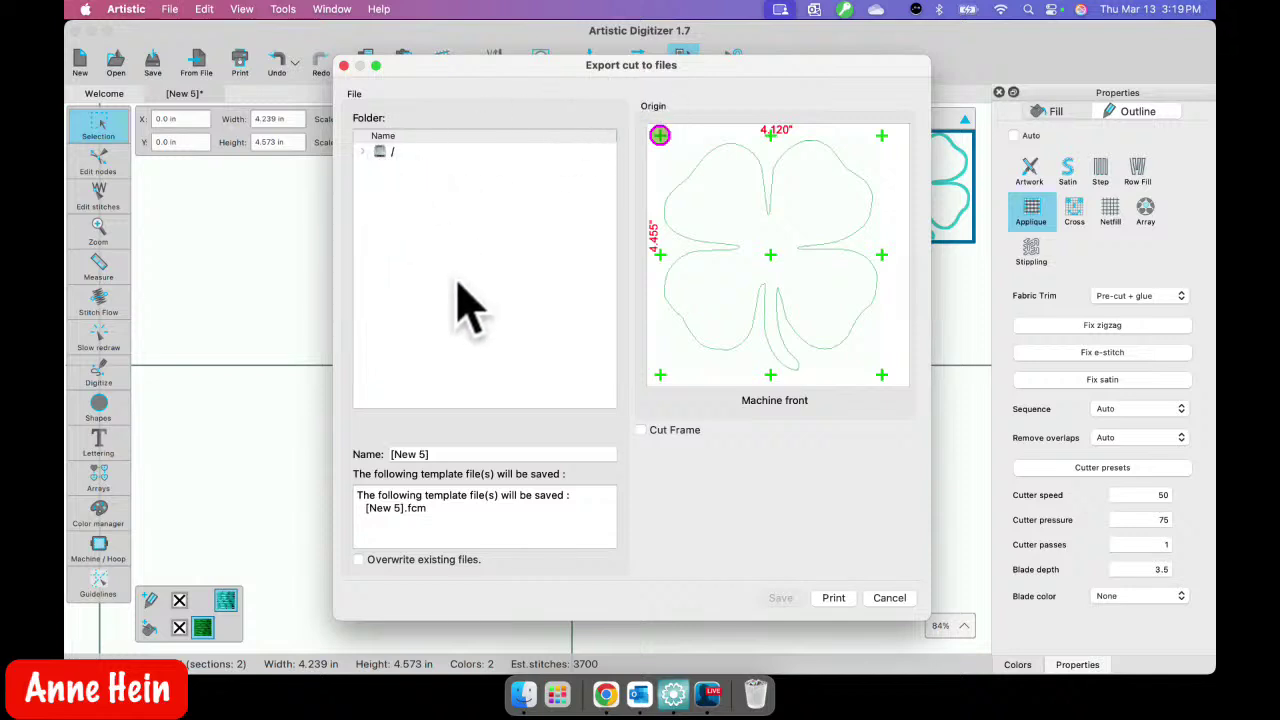
pyautogui.click(343, 67)
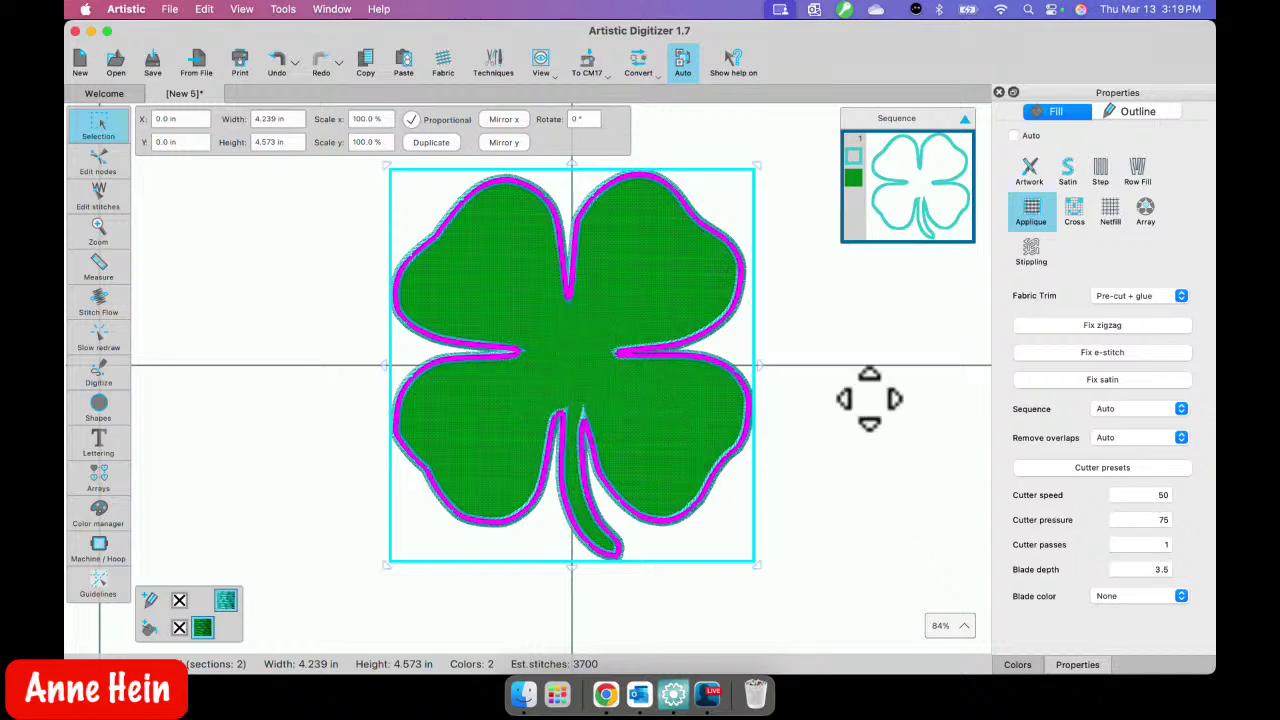
# - Deselect the clover and digitize a small closed heart shape inside its upper-left leaf
pyautogui.click(829, 451)
pyautogui.scroll(3, 614, 414)
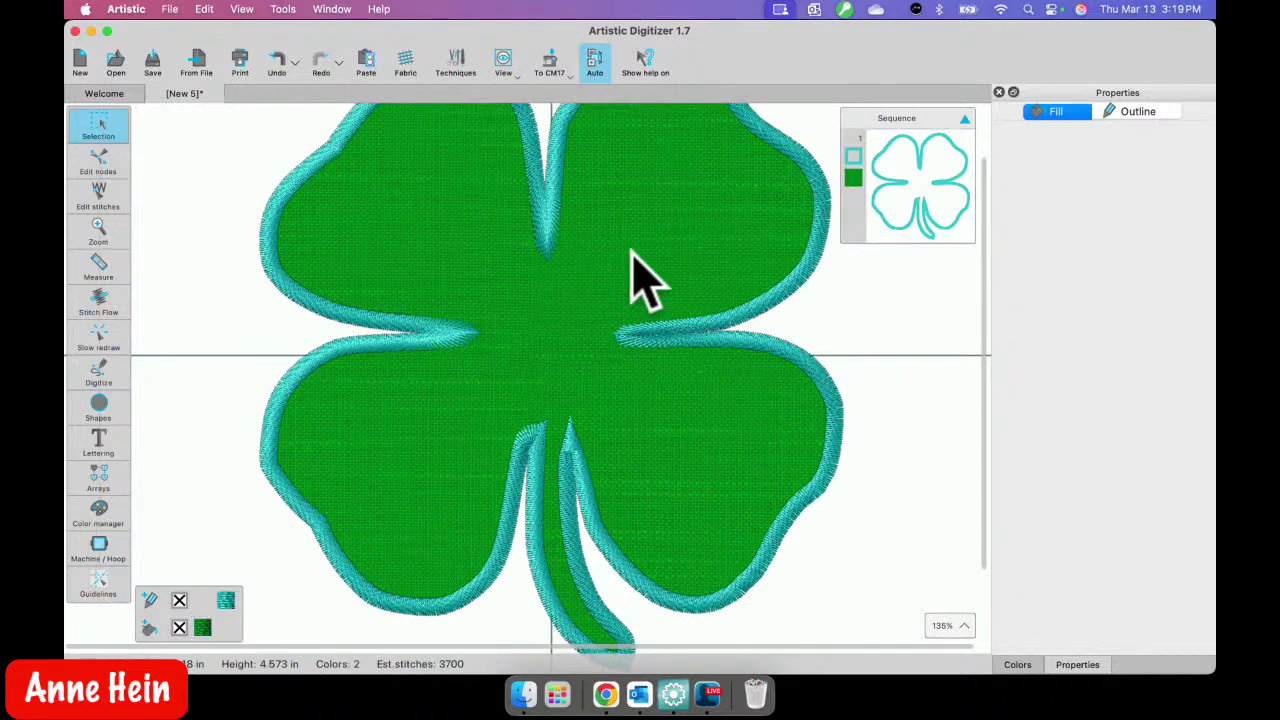
pyautogui.moveTo(88, 455)
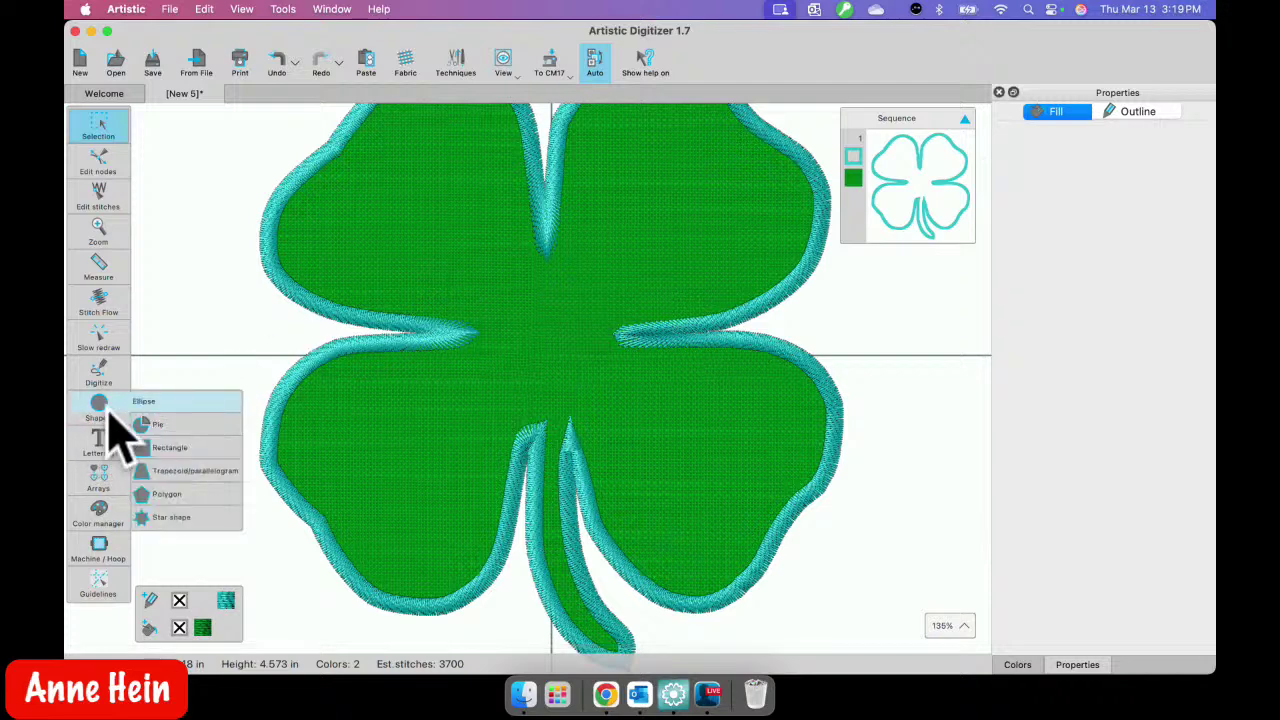
pyautogui.click(104, 412)
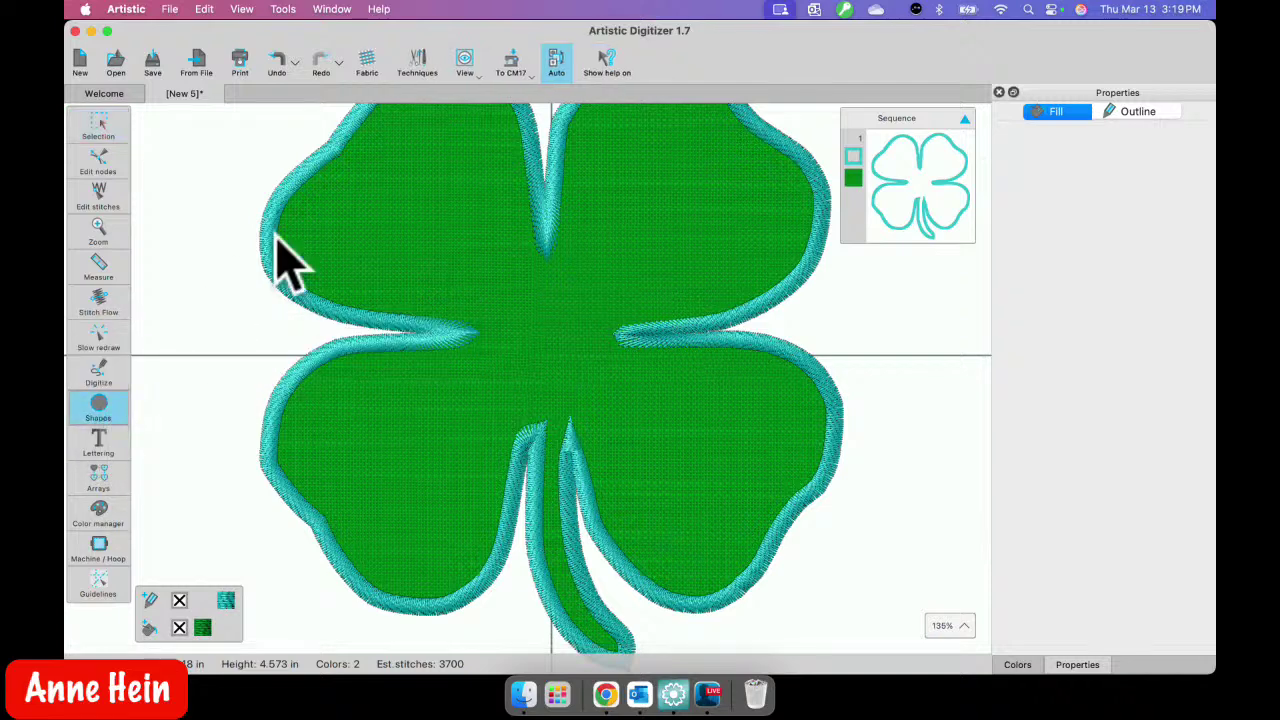
pyautogui.click(98, 378)
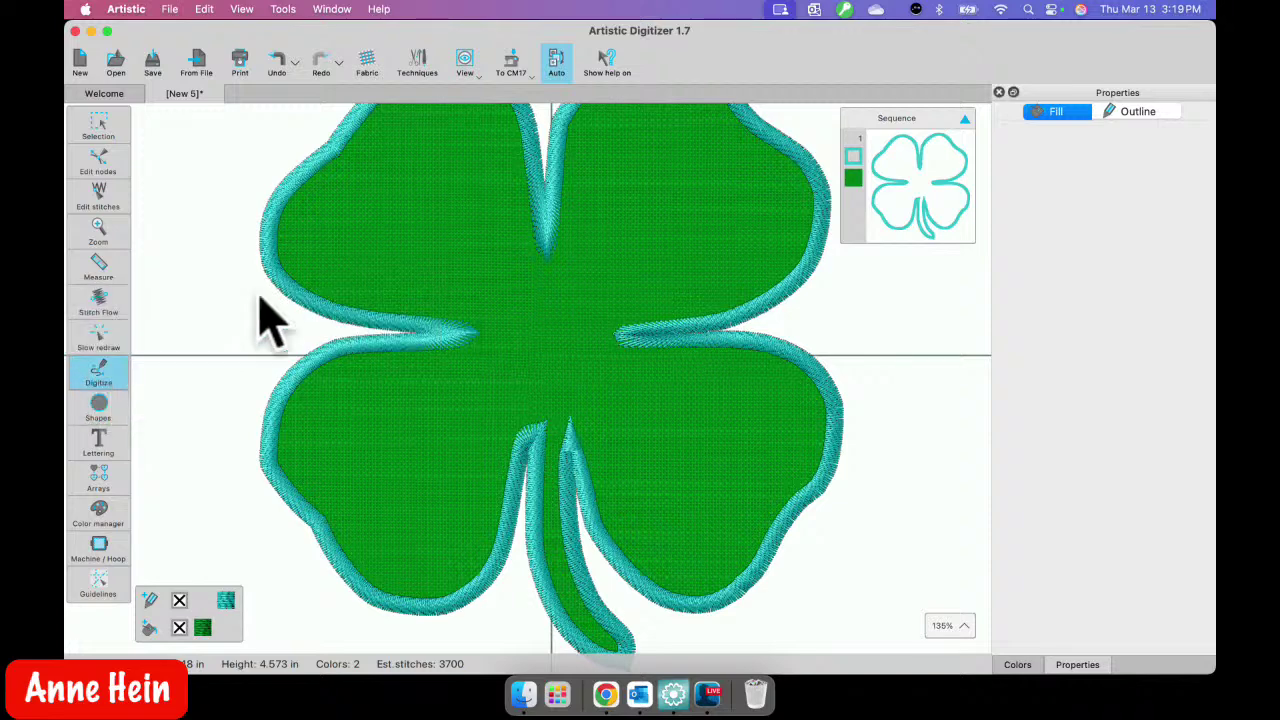
pyautogui.click(400, 214)
pyautogui.click(345, 213)
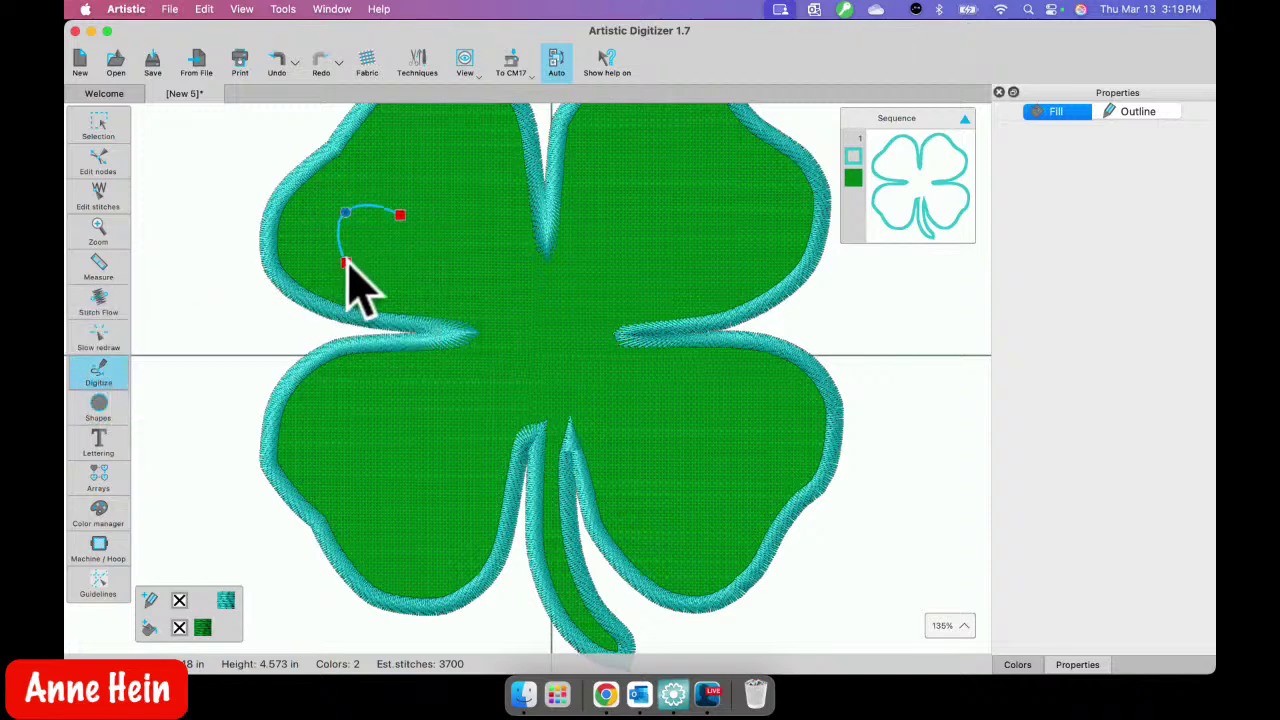
pyautogui.click(362, 265)
pyautogui.click(453, 278)
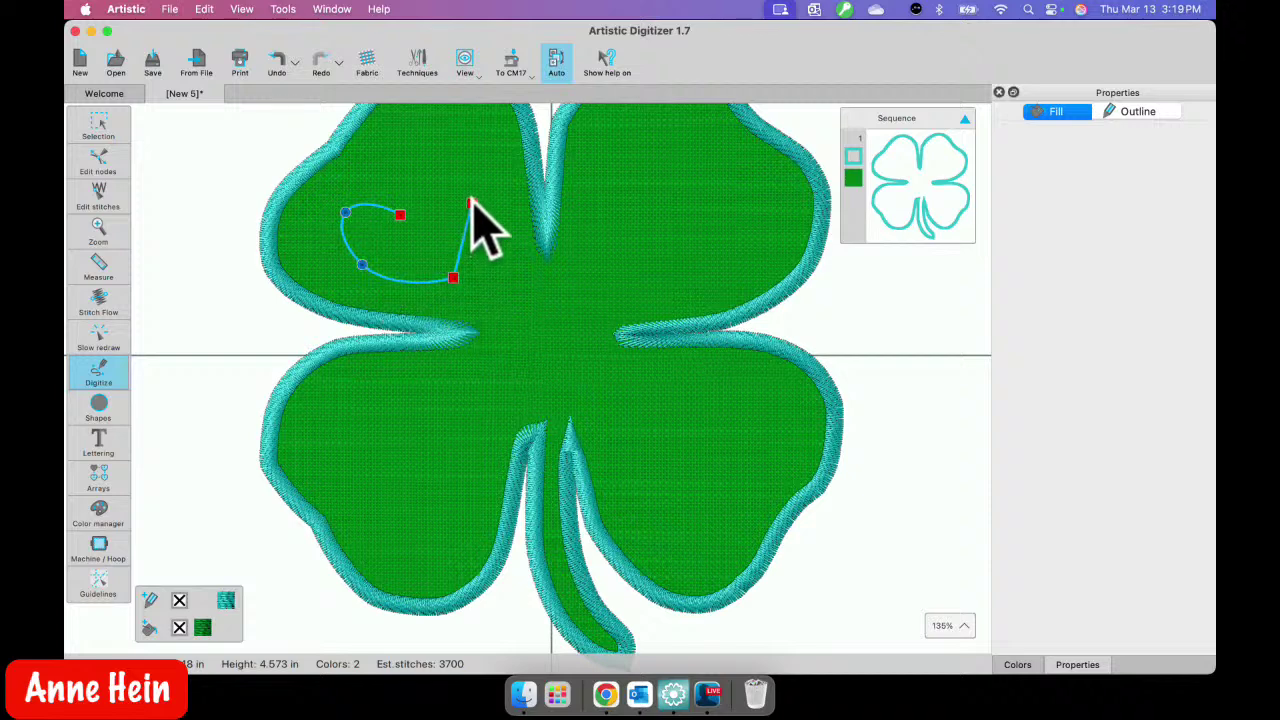
pyautogui.click(437, 155)
pyautogui.click(404, 214)
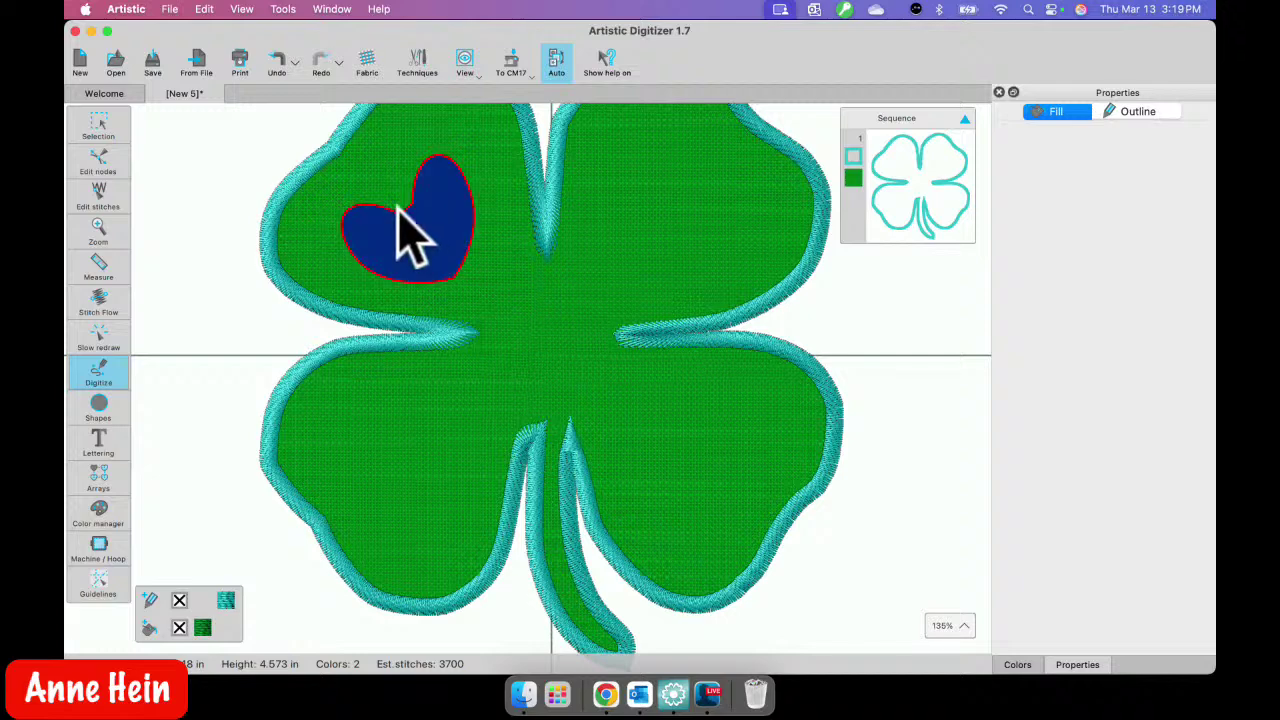
# - Finish the digitized heart and inspect up close the stitches where it overlaps the clover applique
pyautogui.click(100, 128)
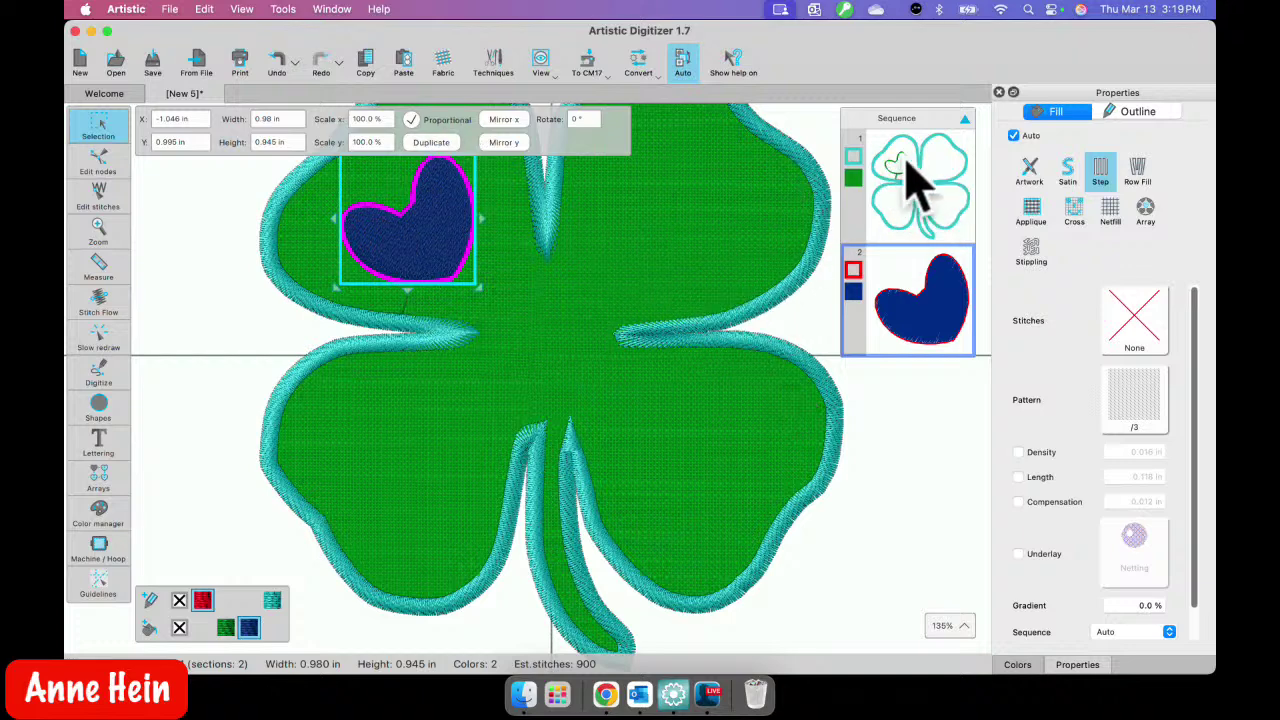
pyautogui.click(163, 218)
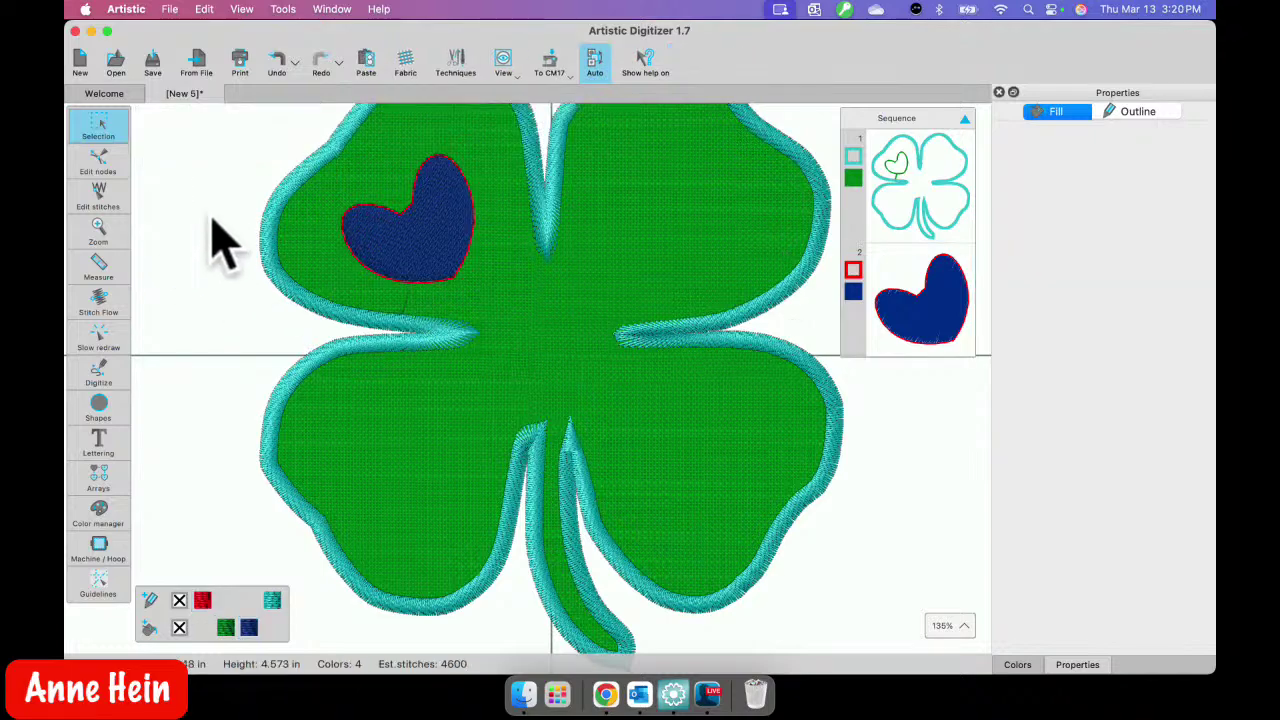
pyautogui.scroll(5, 398, 292)
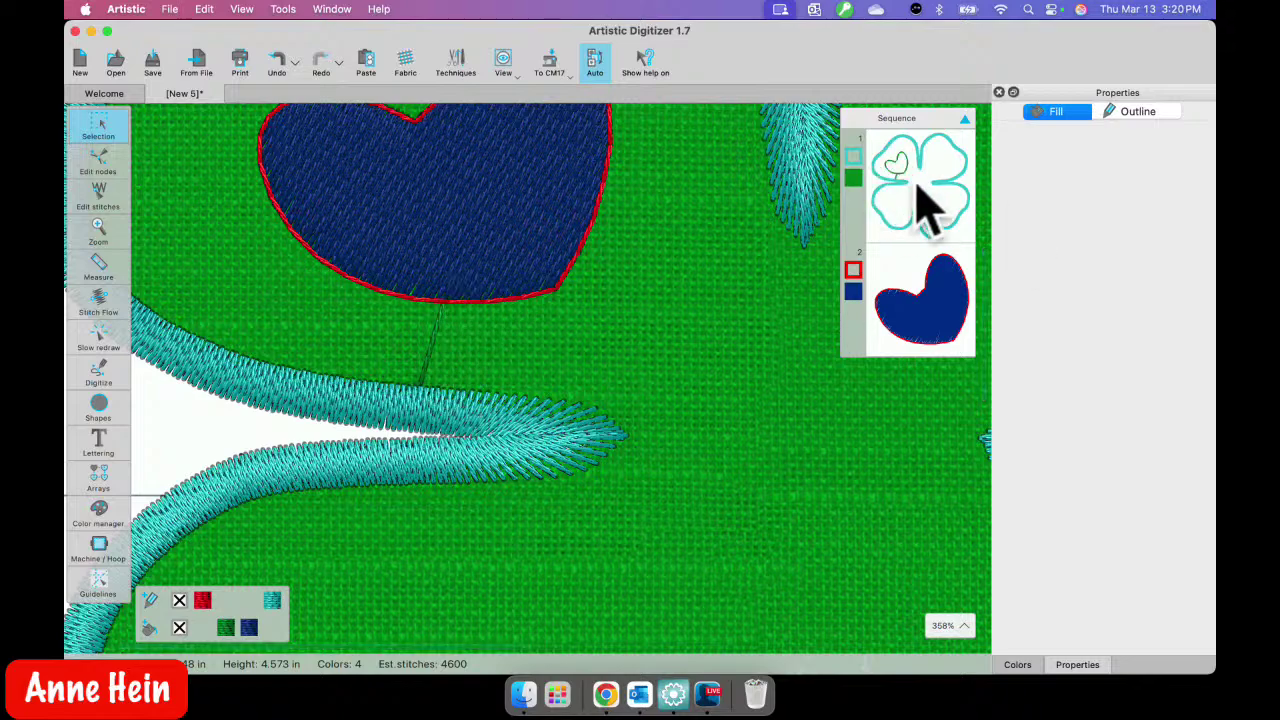
pyautogui.scroll(-4, 588, 272)
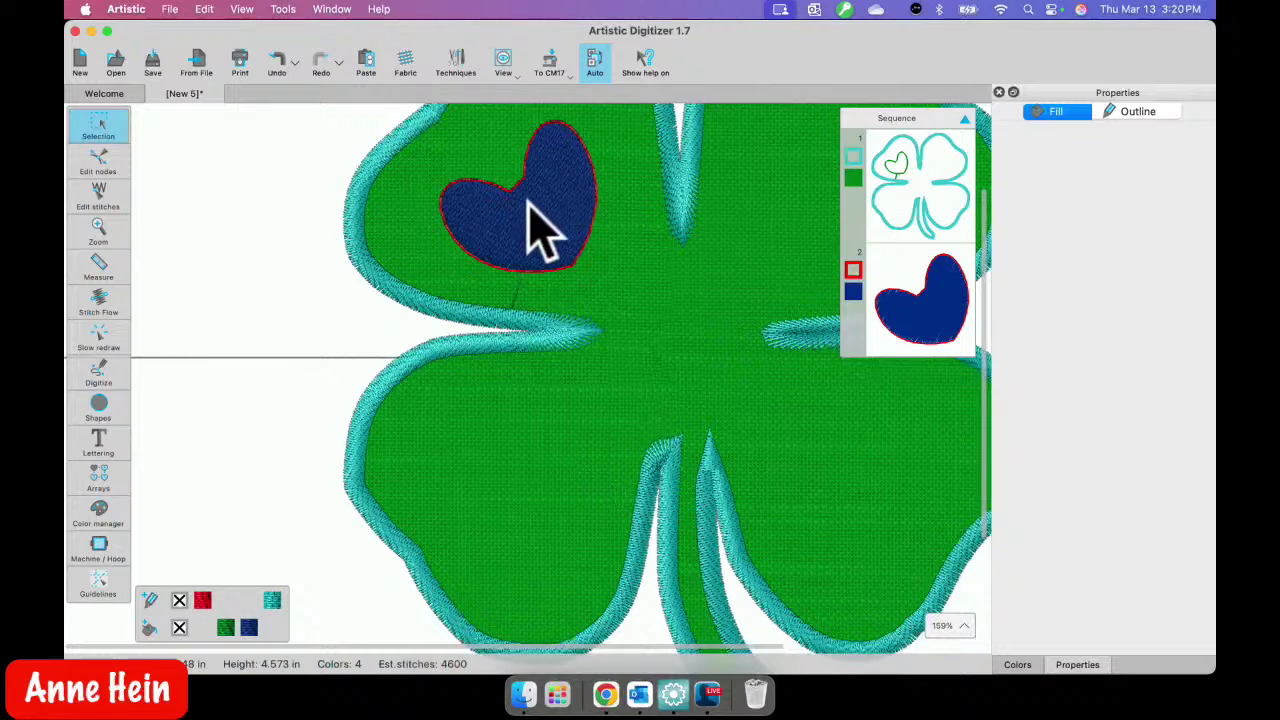
pyautogui.scroll(-1, 559, 210)
pyautogui.scroll(-1, 560, 212)
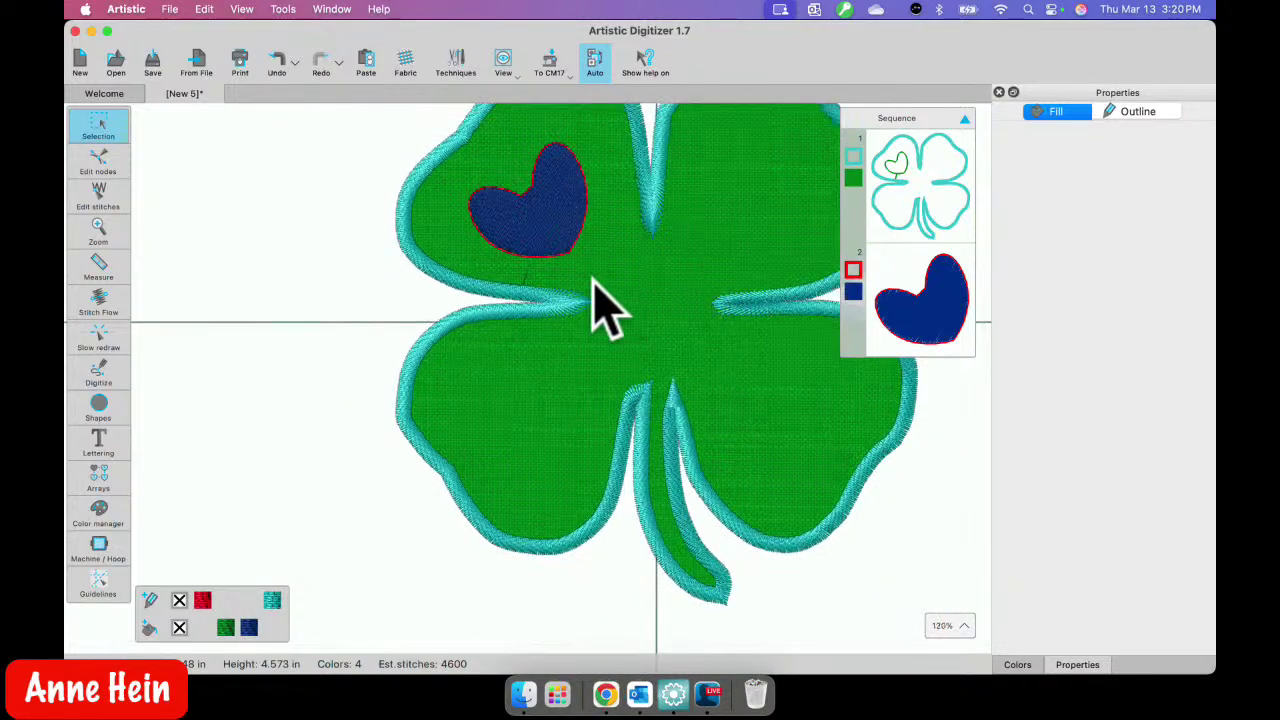
# - Set Remove overlaps to Never for the clover's applique fill and for the heart's step fill
pyautogui.click(925, 192)
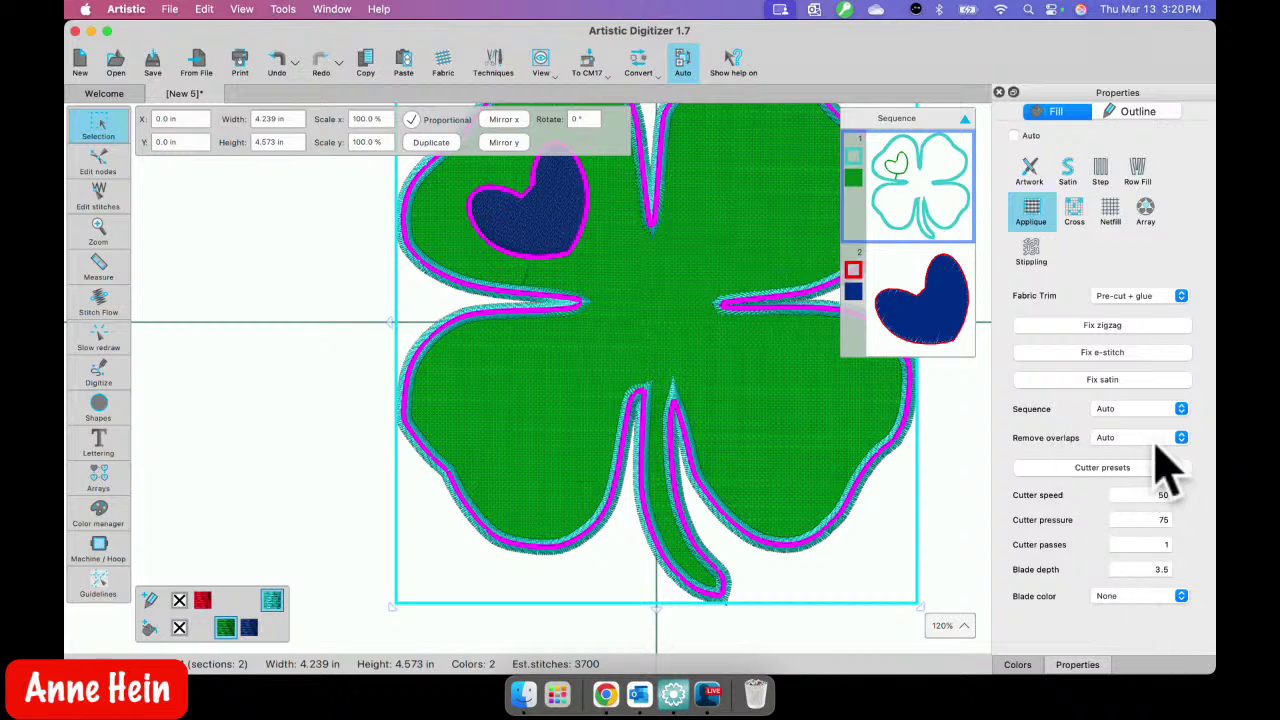
pyautogui.click(1186, 437)
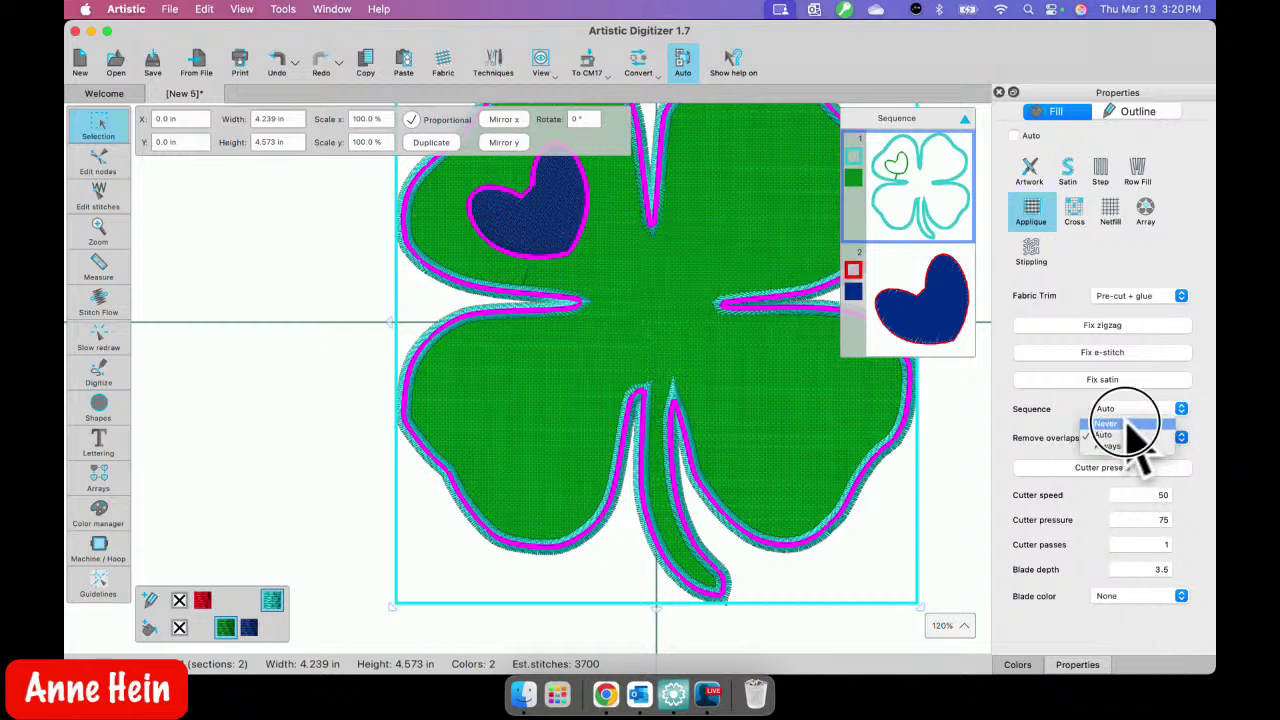
pyautogui.click(1131, 426)
pyautogui.click(943, 308)
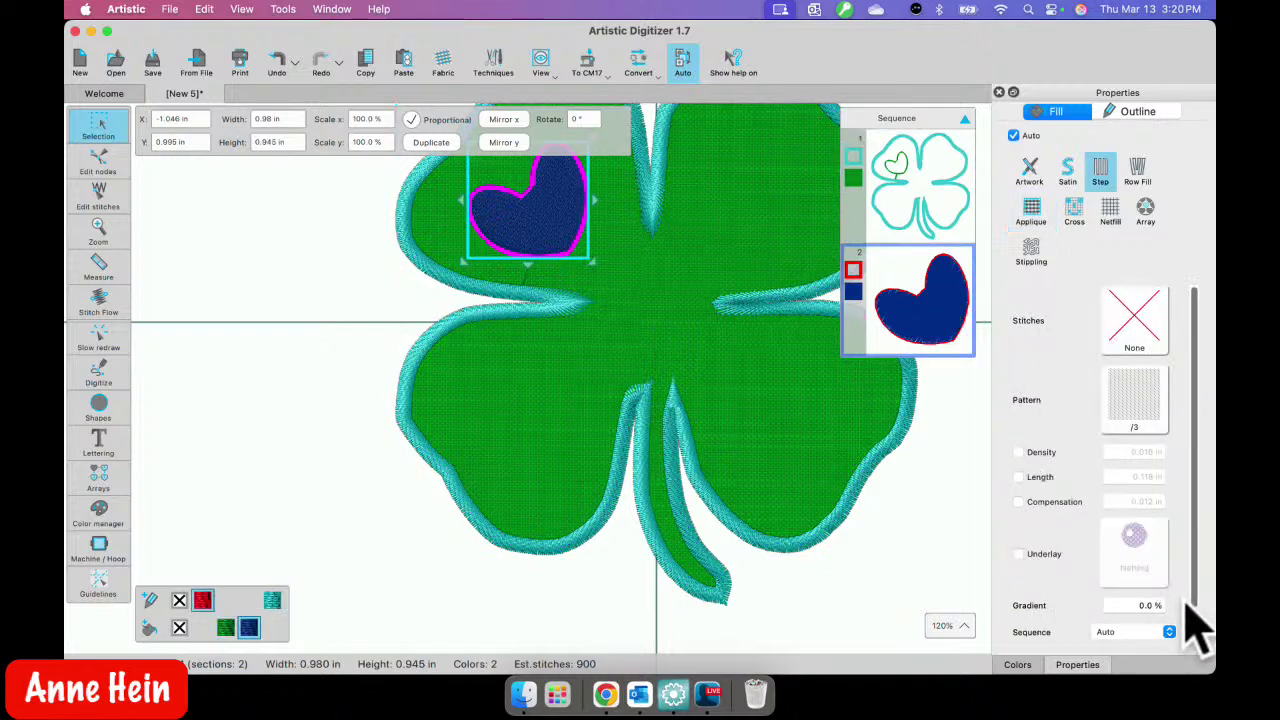
pyautogui.scroll(-2, 1197, 622)
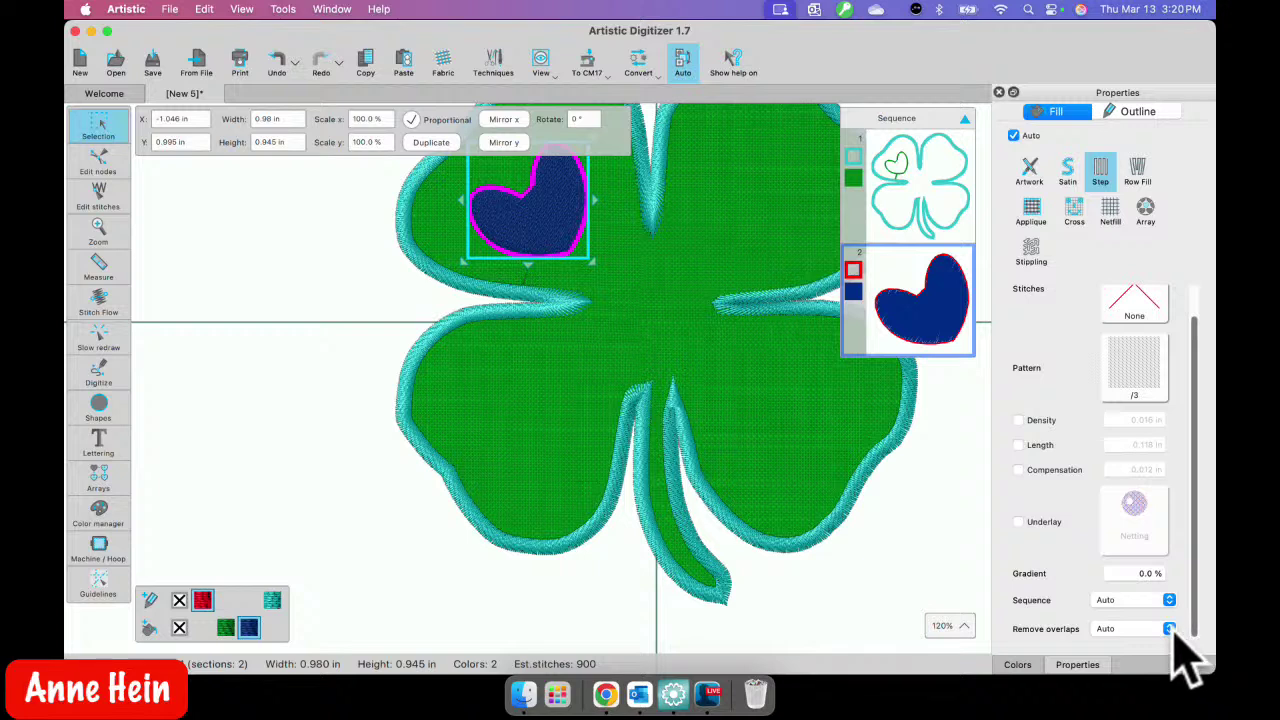
pyautogui.click(1170, 630)
pyautogui.click(1108, 615)
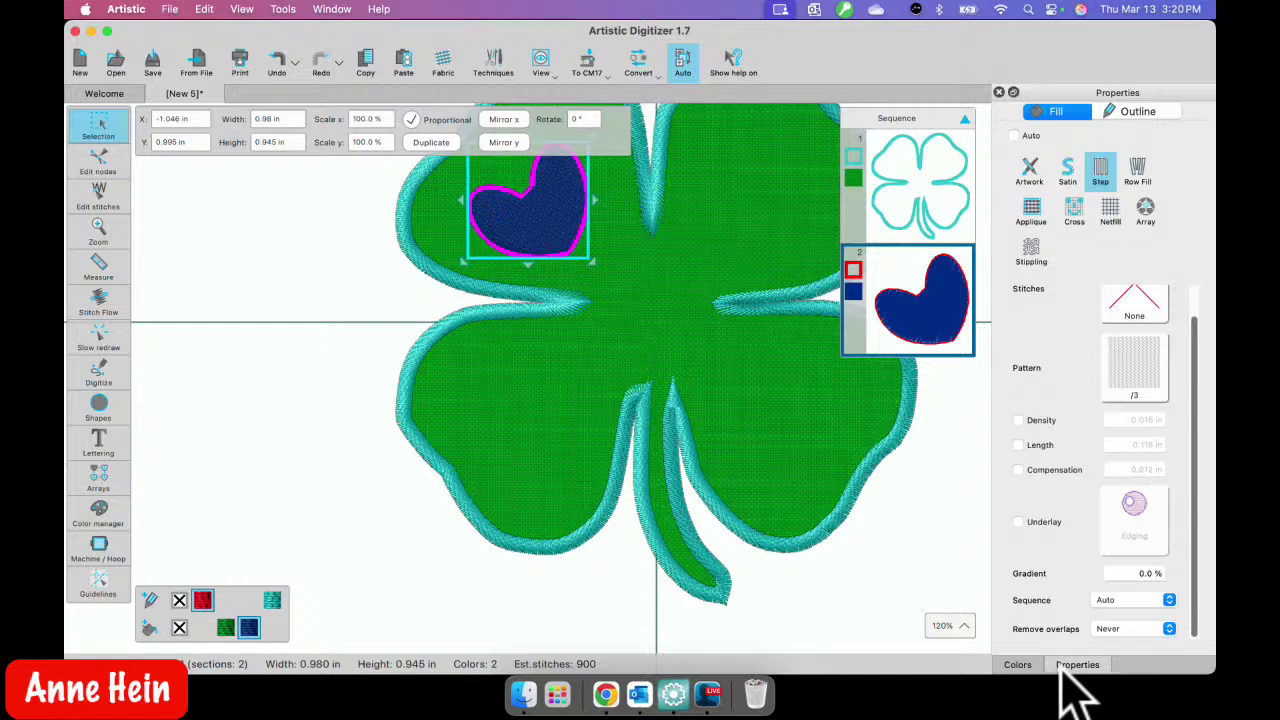
# - Change the heart's outline to Satin serial and check how it looks on the clover
pyautogui.click(1140, 112)
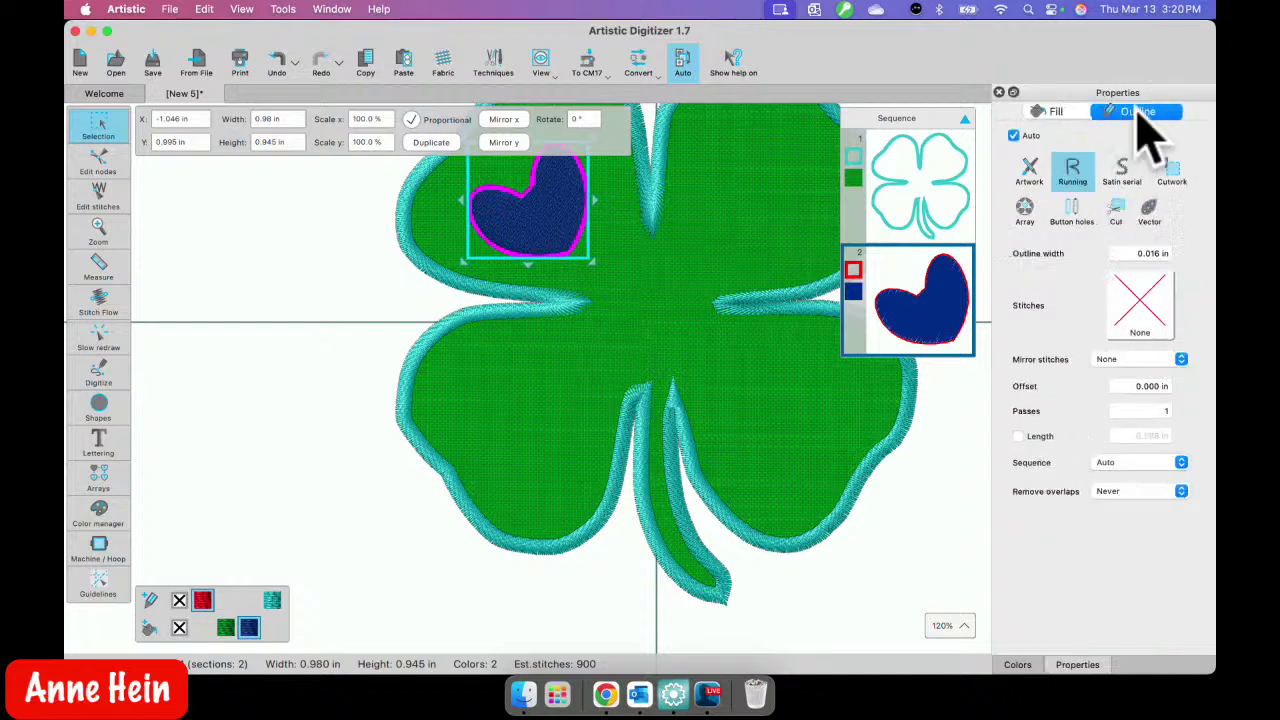
pyautogui.click(1130, 172)
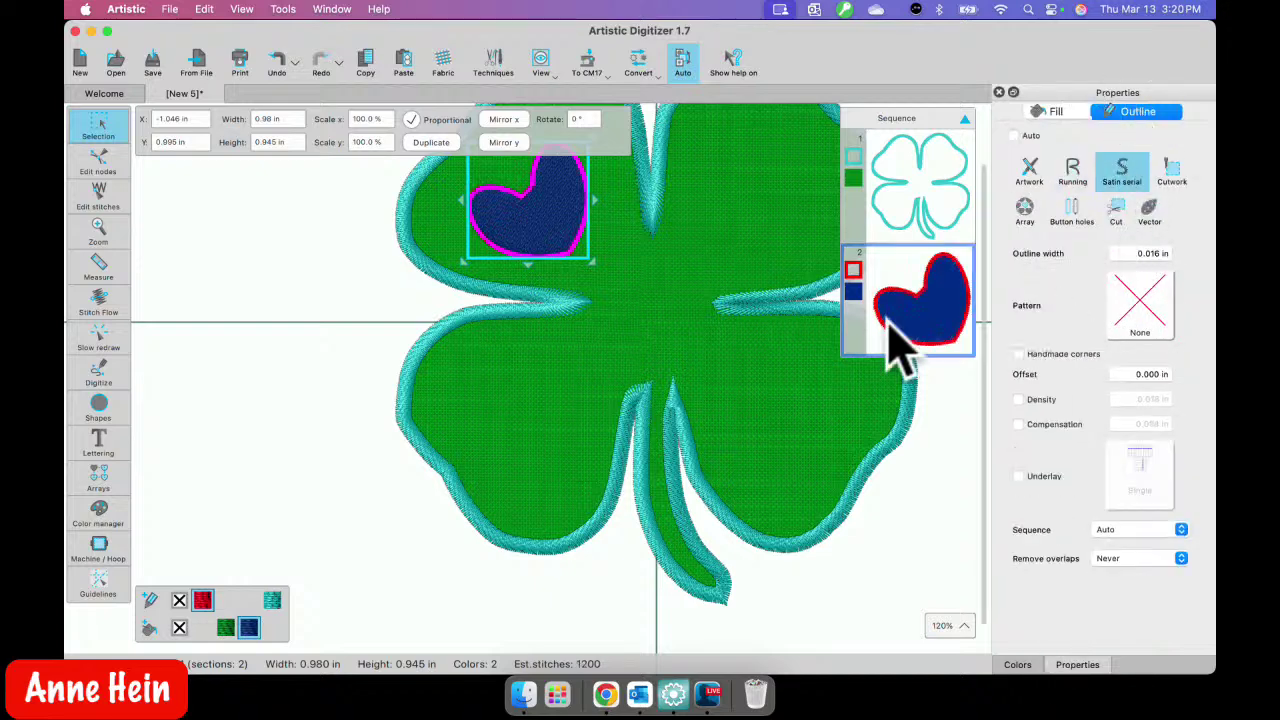
pyautogui.click(380, 271)
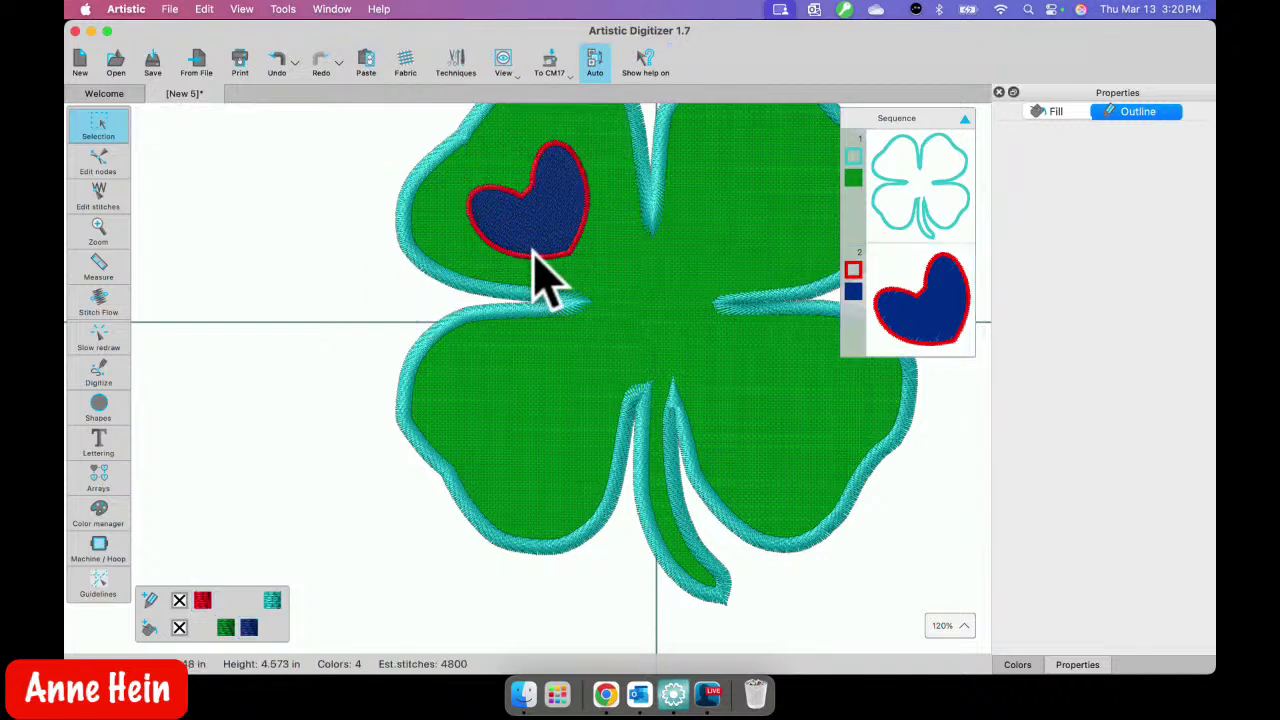
pyautogui.scroll(-3, 540, 282)
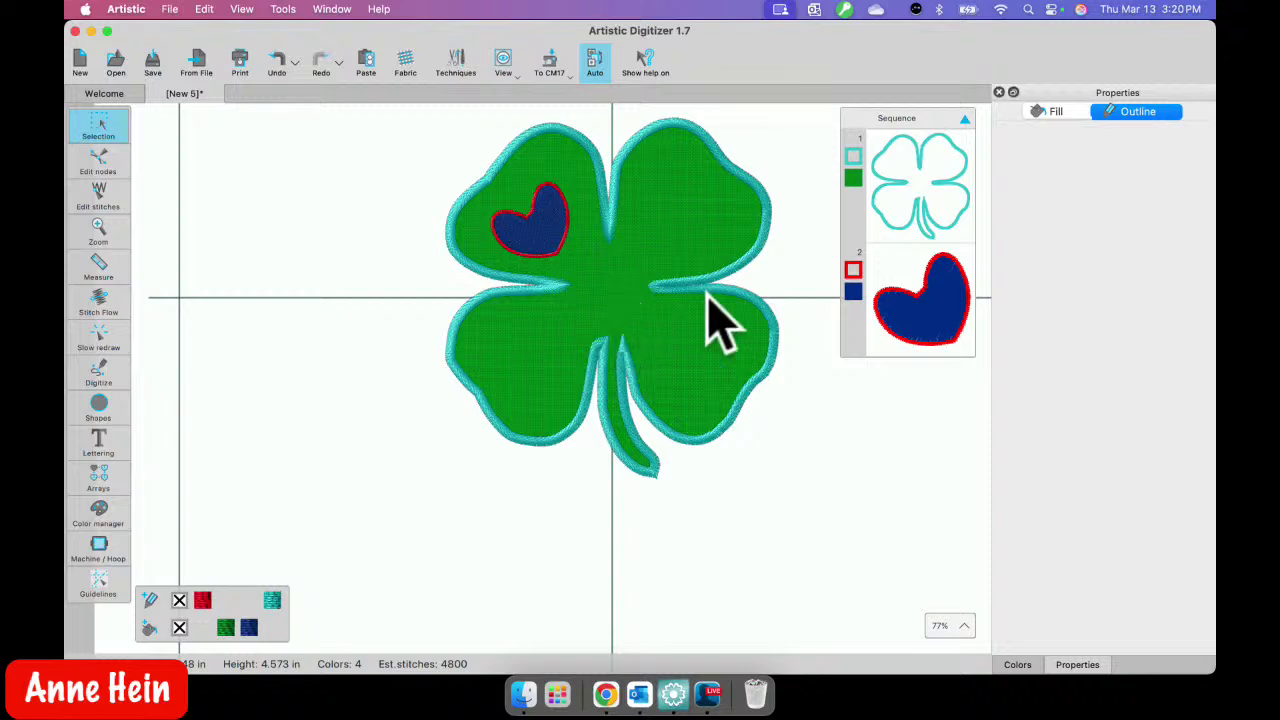
# - Delete the heart from the design, leaving only the clover
pyautogui.click(905, 315)
pyautogui.press('Delete')
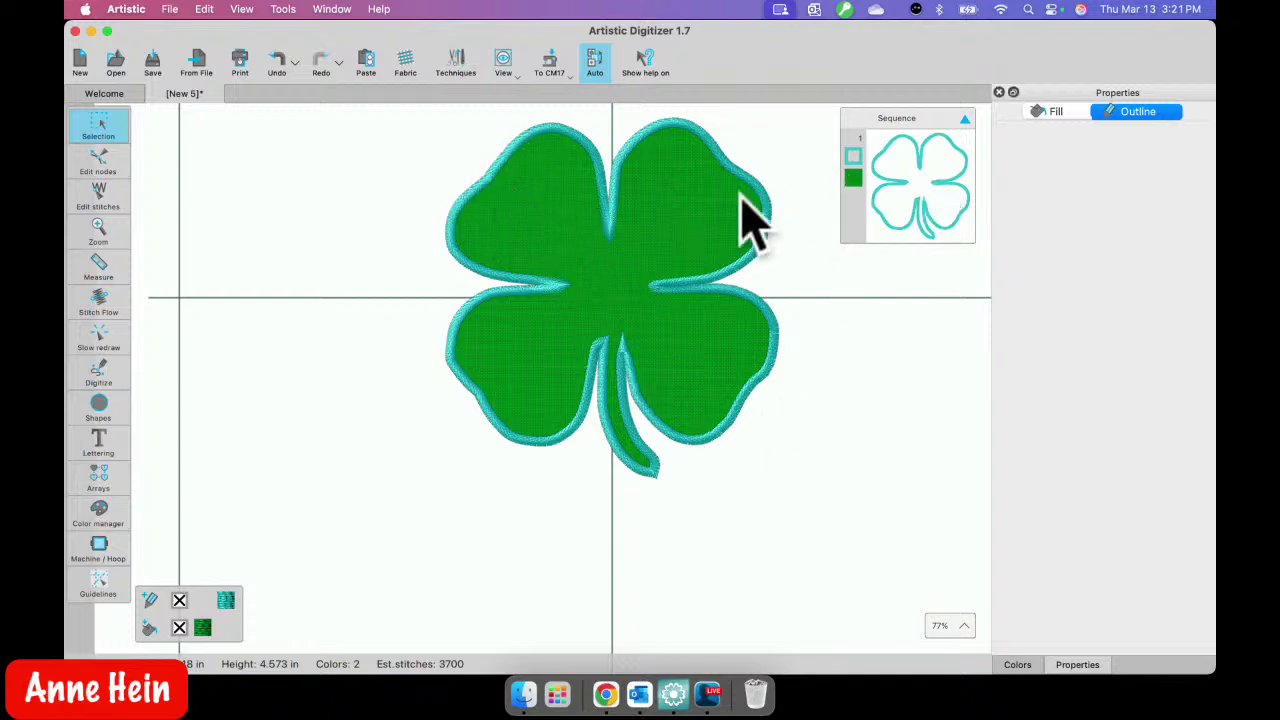
pyautogui.click(99, 372)
# - Set the clover applique fill's Fabric Trim to During embroidery
pyautogui.click(910, 206)
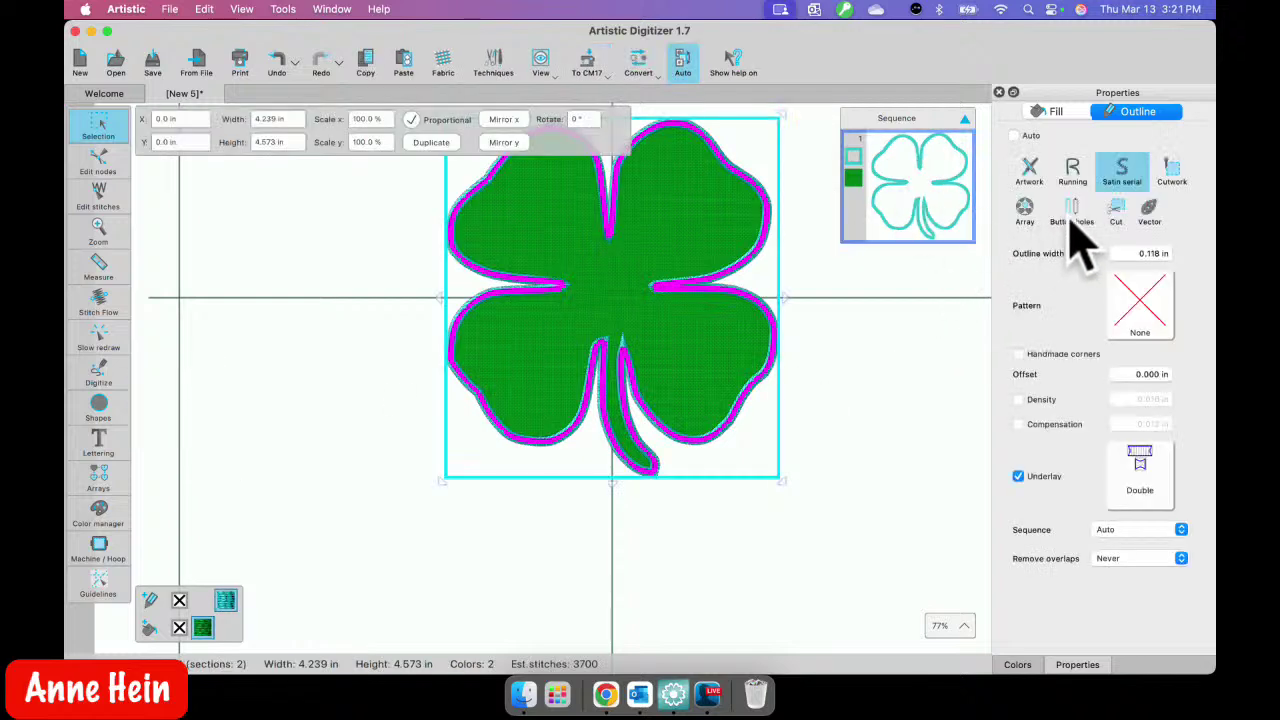
pyautogui.click(1060, 112)
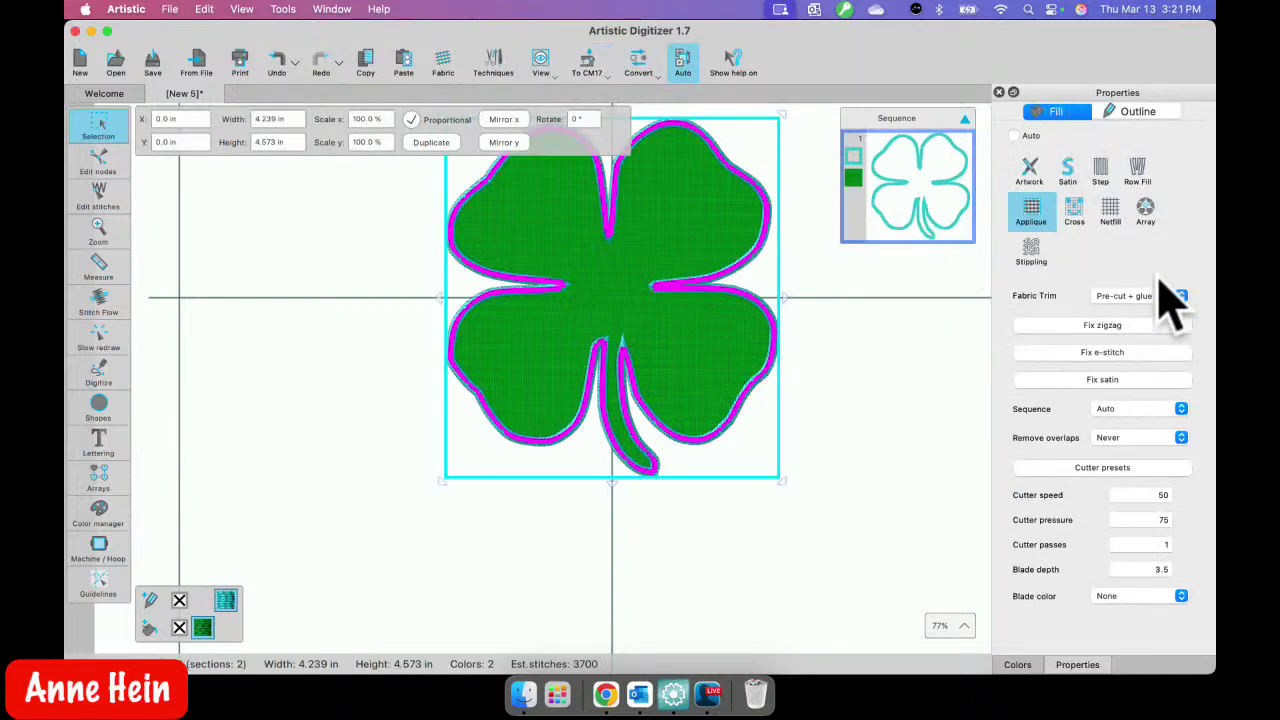
pyautogui.click(1181, 297)
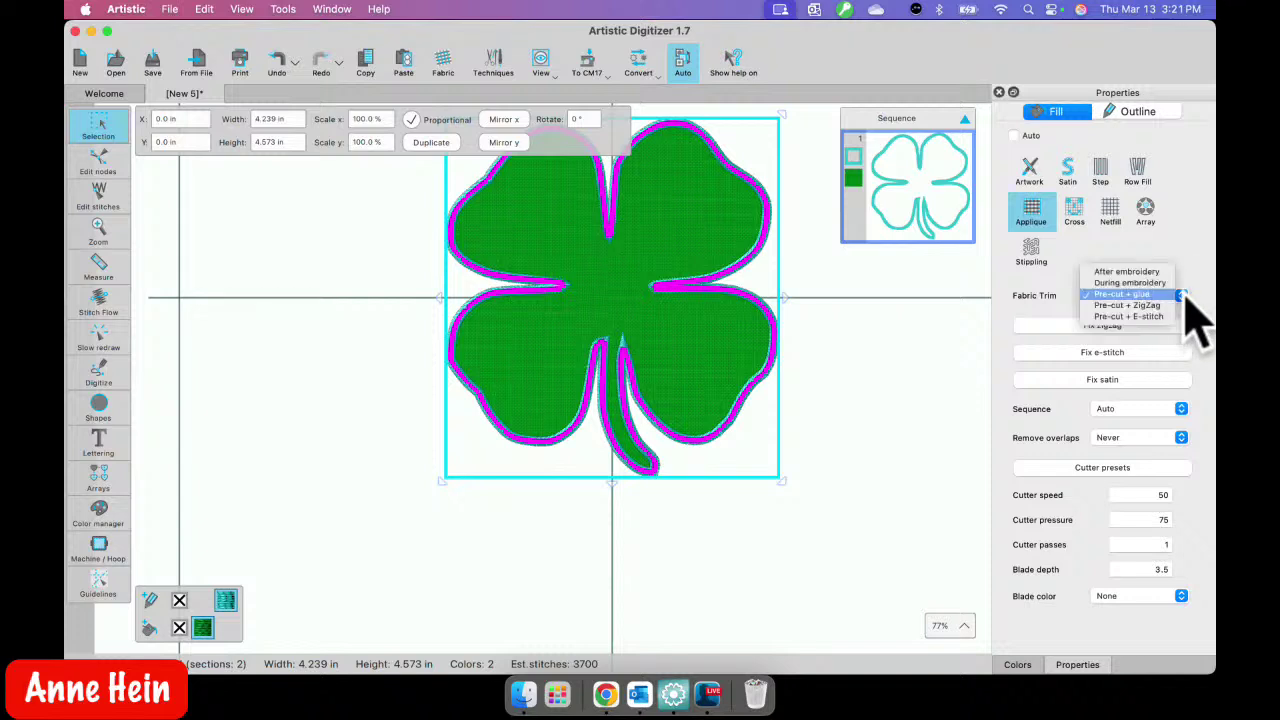
pyautogui.click(1150, 284)
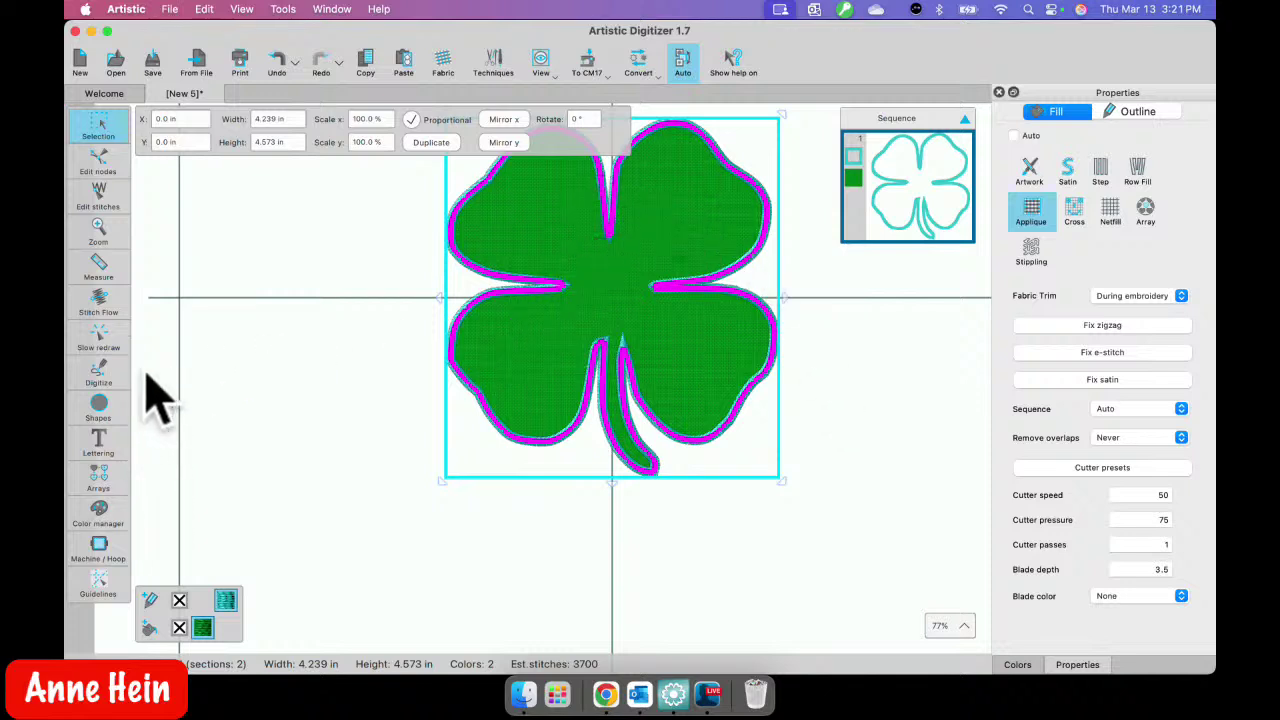
# - Step through the slow redraw to check the clover's placement, tack-down and satin stitching, and return to editing the design
pyautogui.click(97, 340)
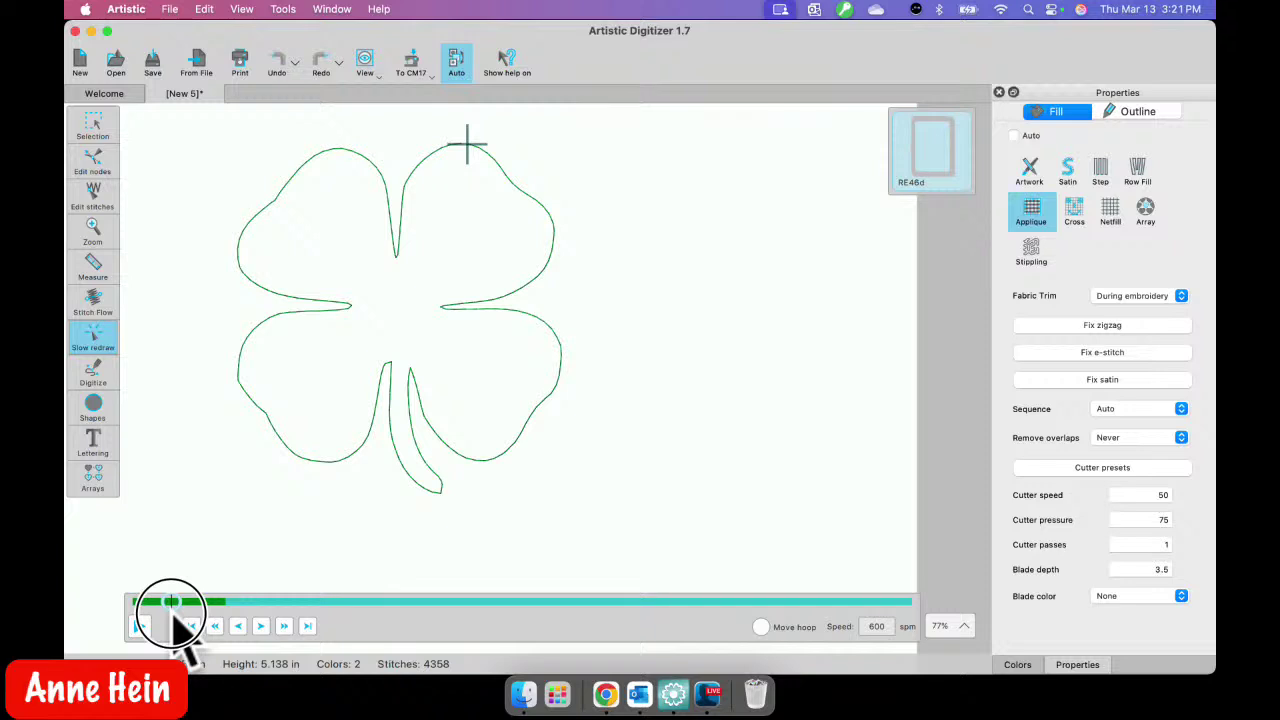
pyautogui.moveTo(172, 613); pyautogui.dragTo(225, 620)
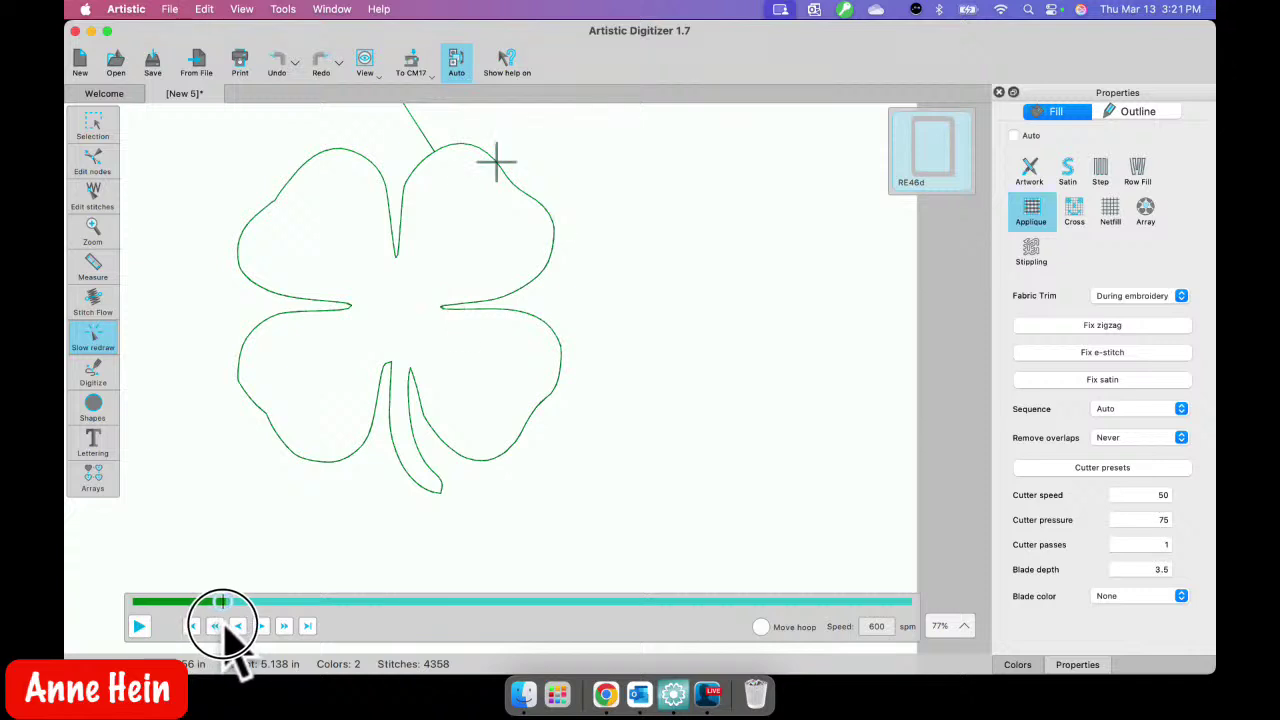
pyautogui.moveTo(226, 621); pyautogui.dragTo(436, 606)
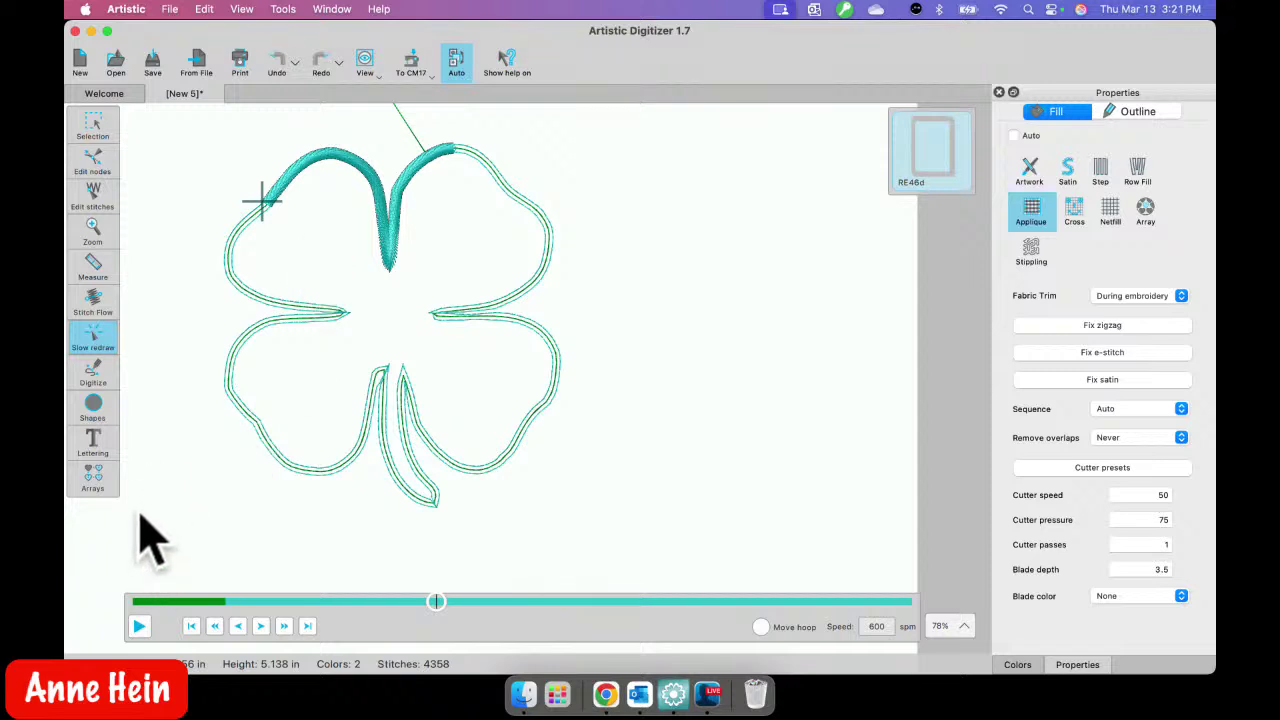
pyautogui.click(96, 130)
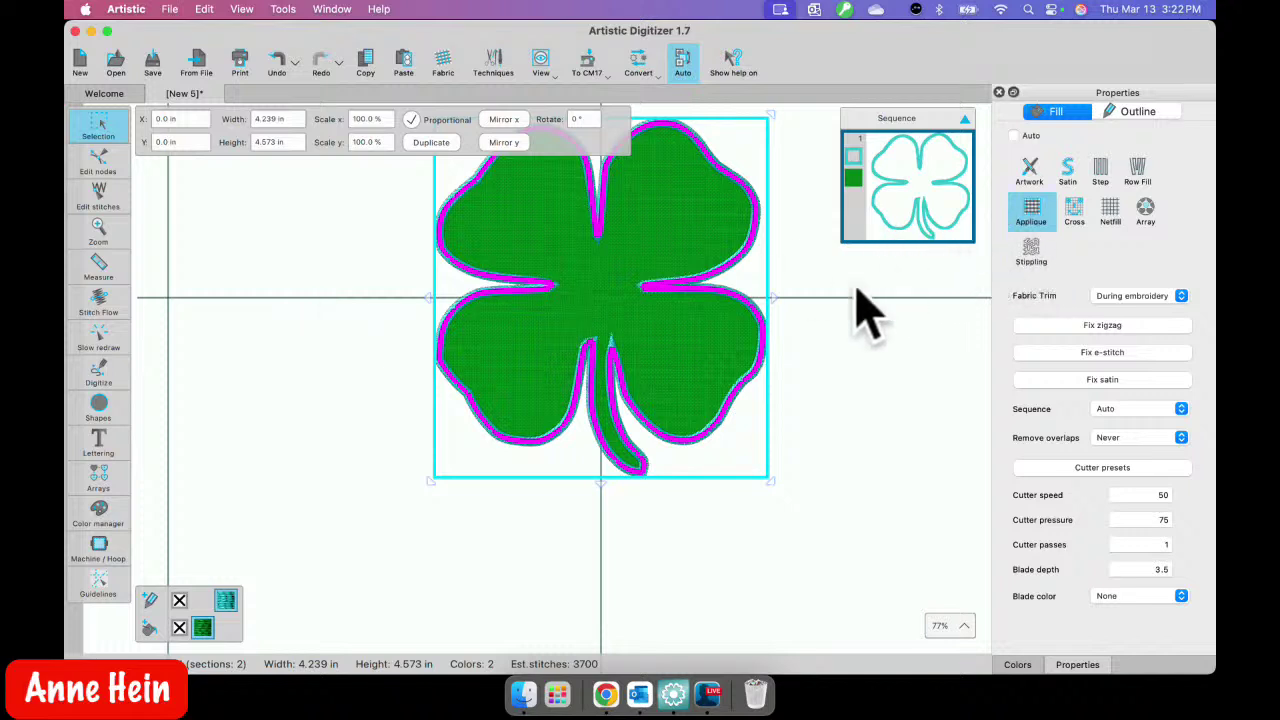
# - Open the recent clover vector clip-art SVG as a new design and remove its outline color
pyautogui.moveTo(128, 122)
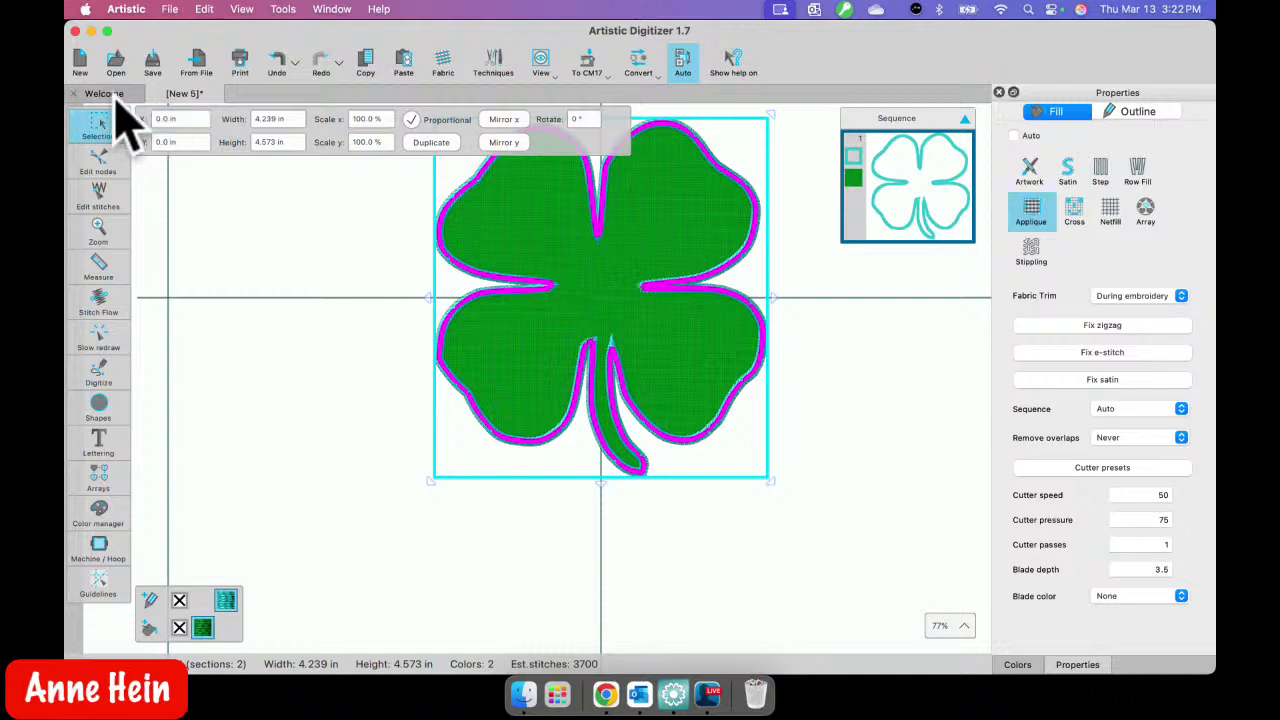
pyautogui.click(110, 94)
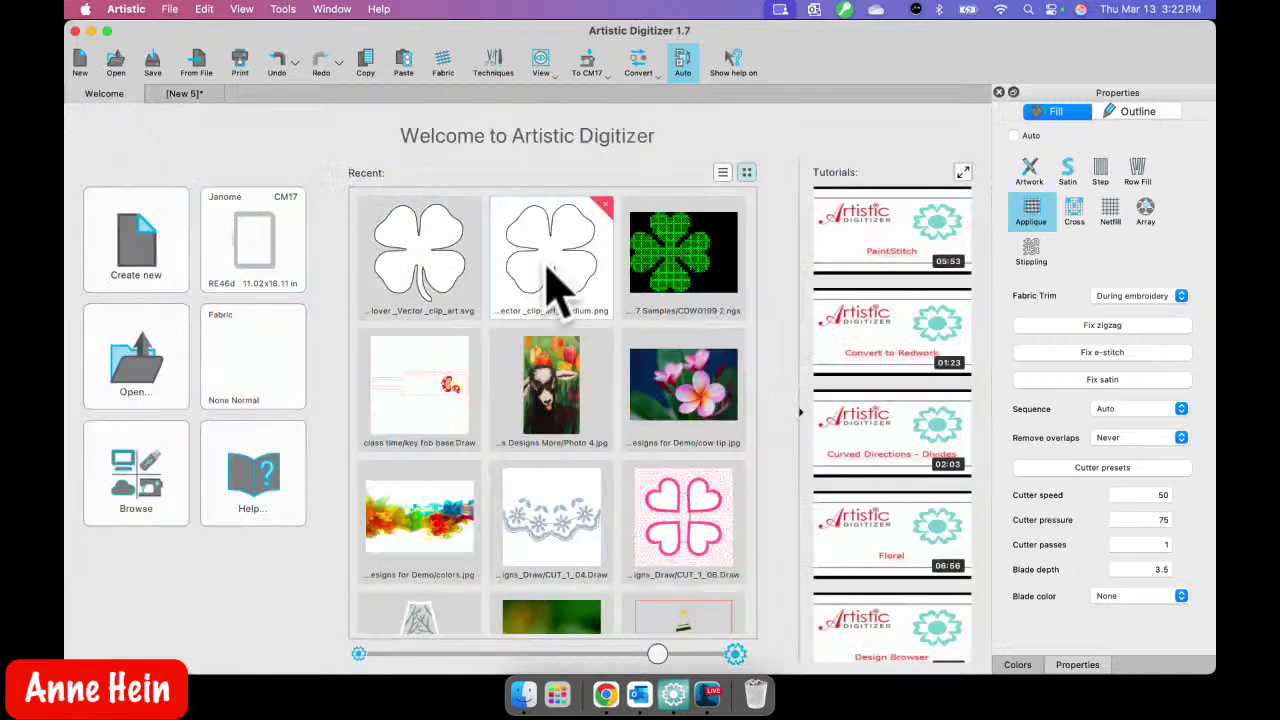
pyautogui.click(428, 271)
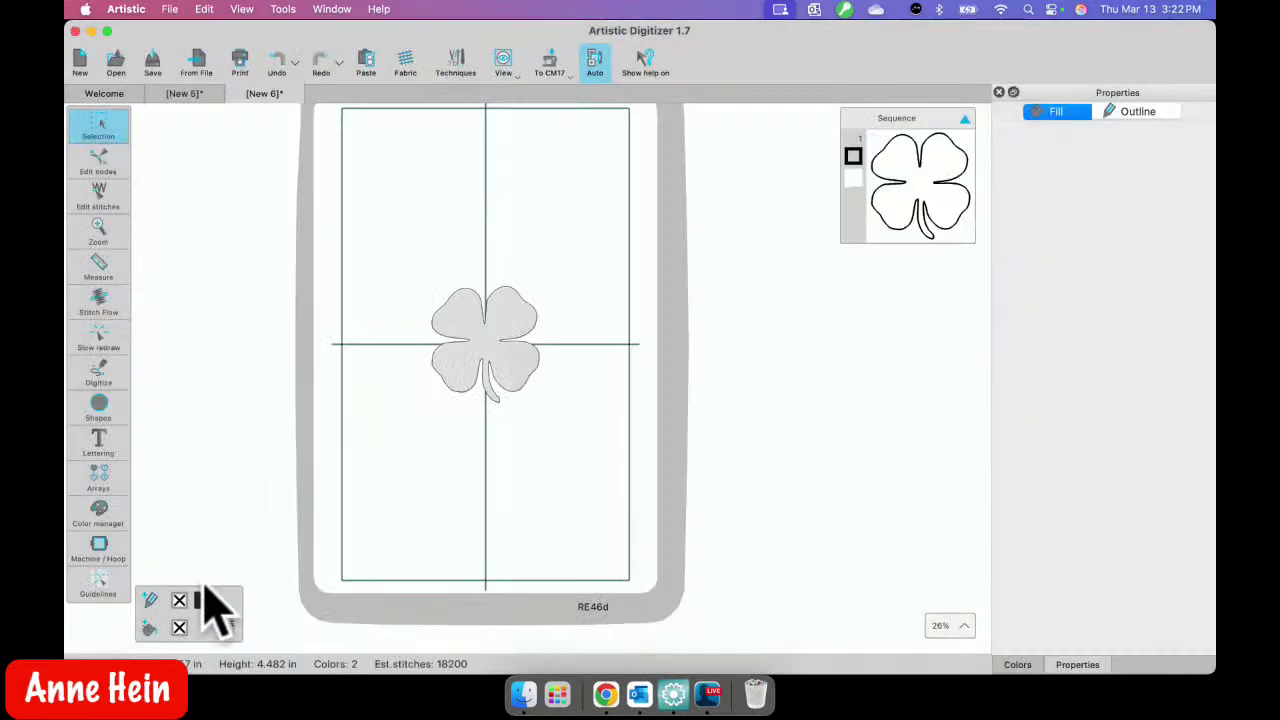
pyautogui.click(443, 366)
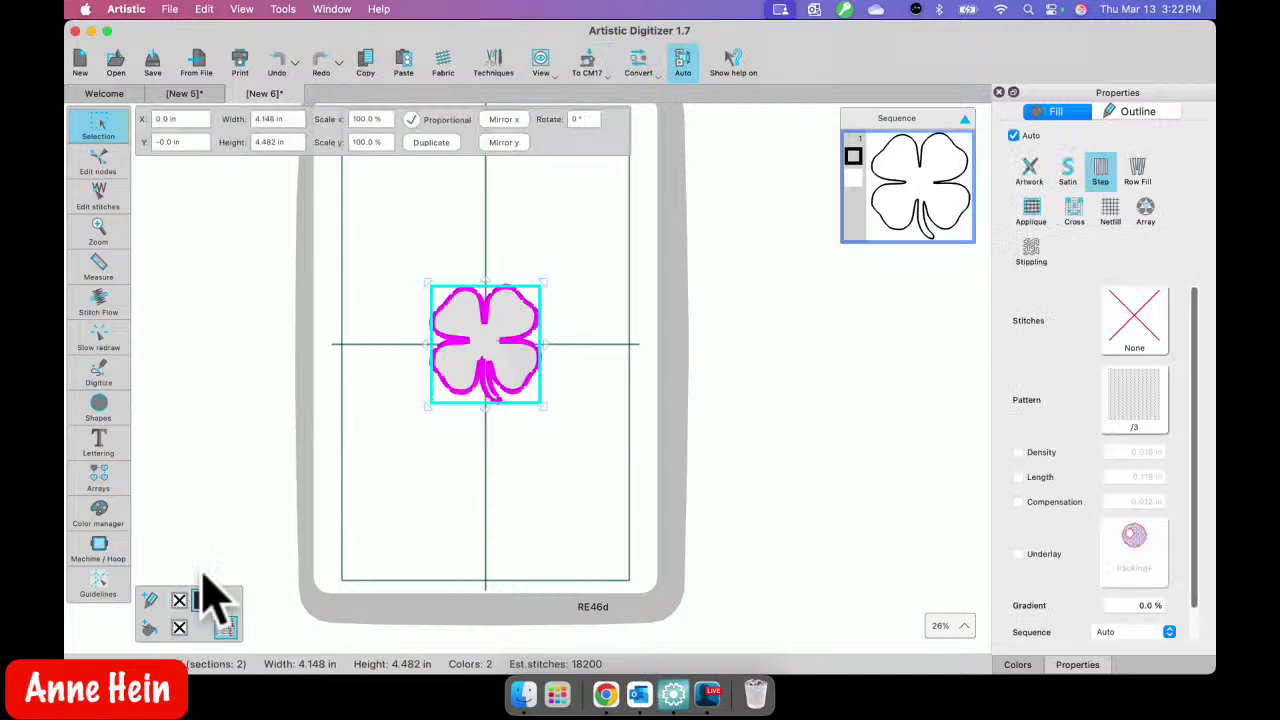
pyautogui.click(179, 601)
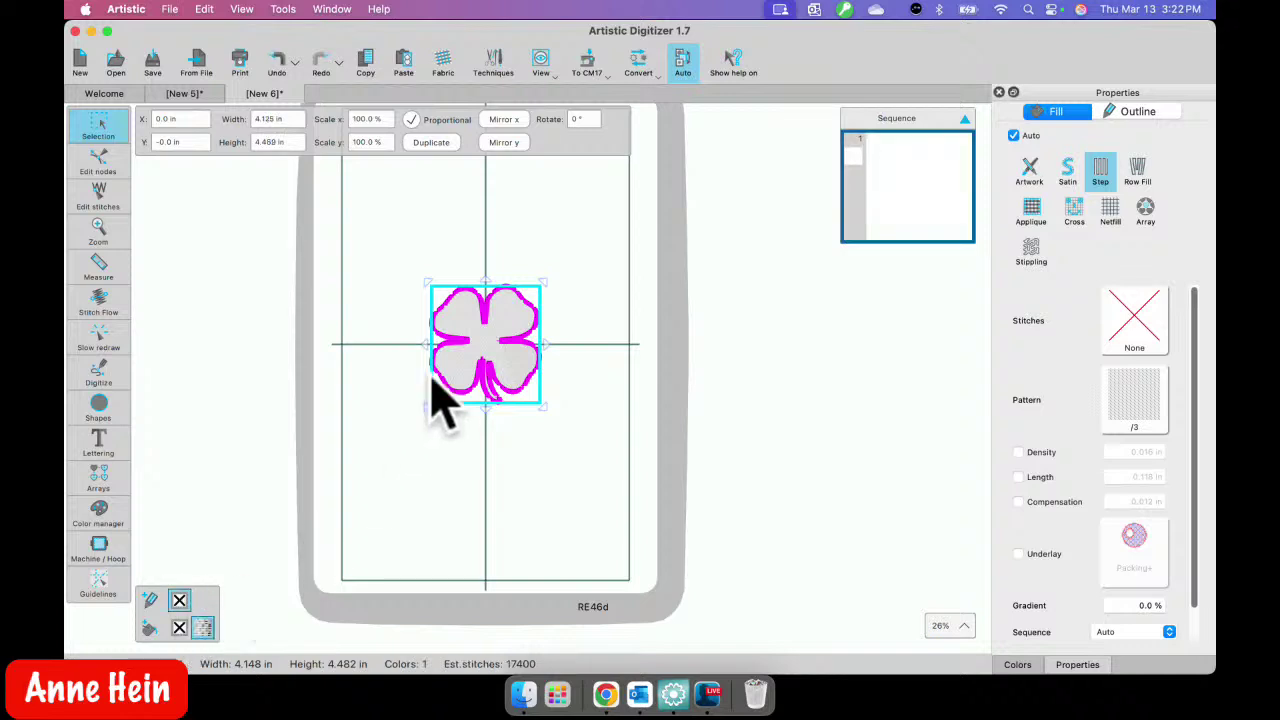
pyautogui.click(512, 405)
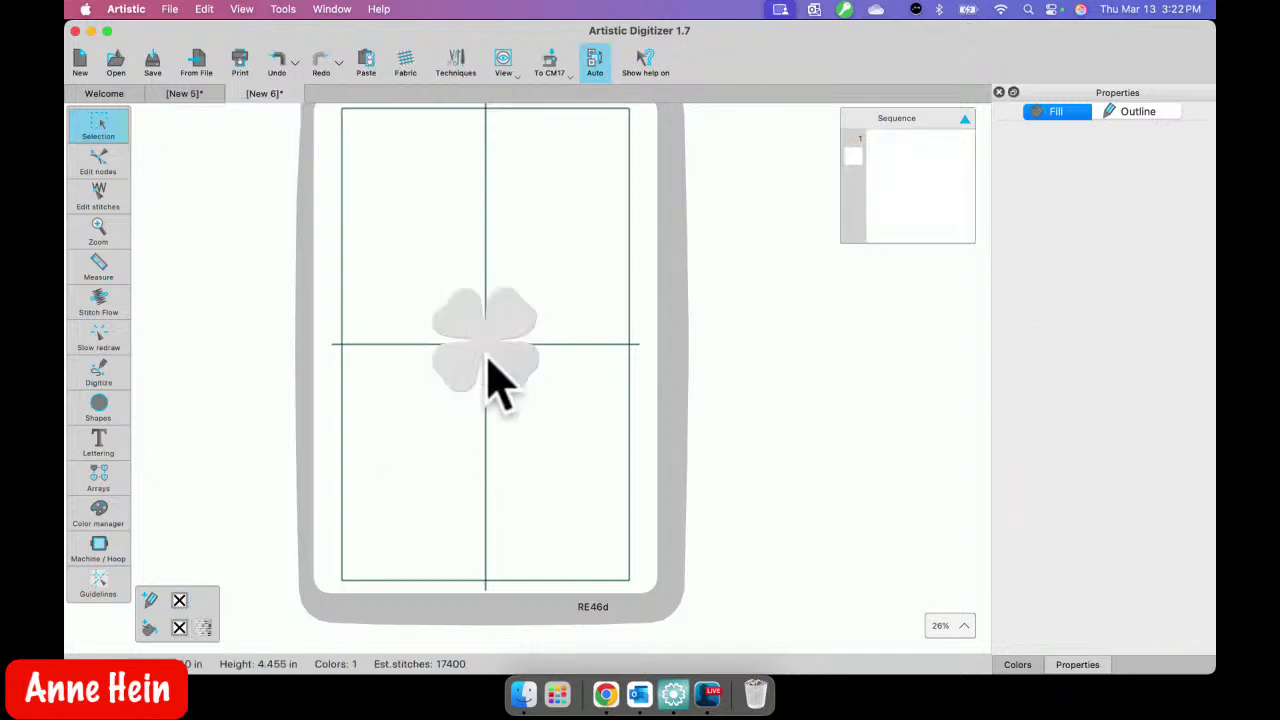
pyautogui.scroll(3, 490, 378)
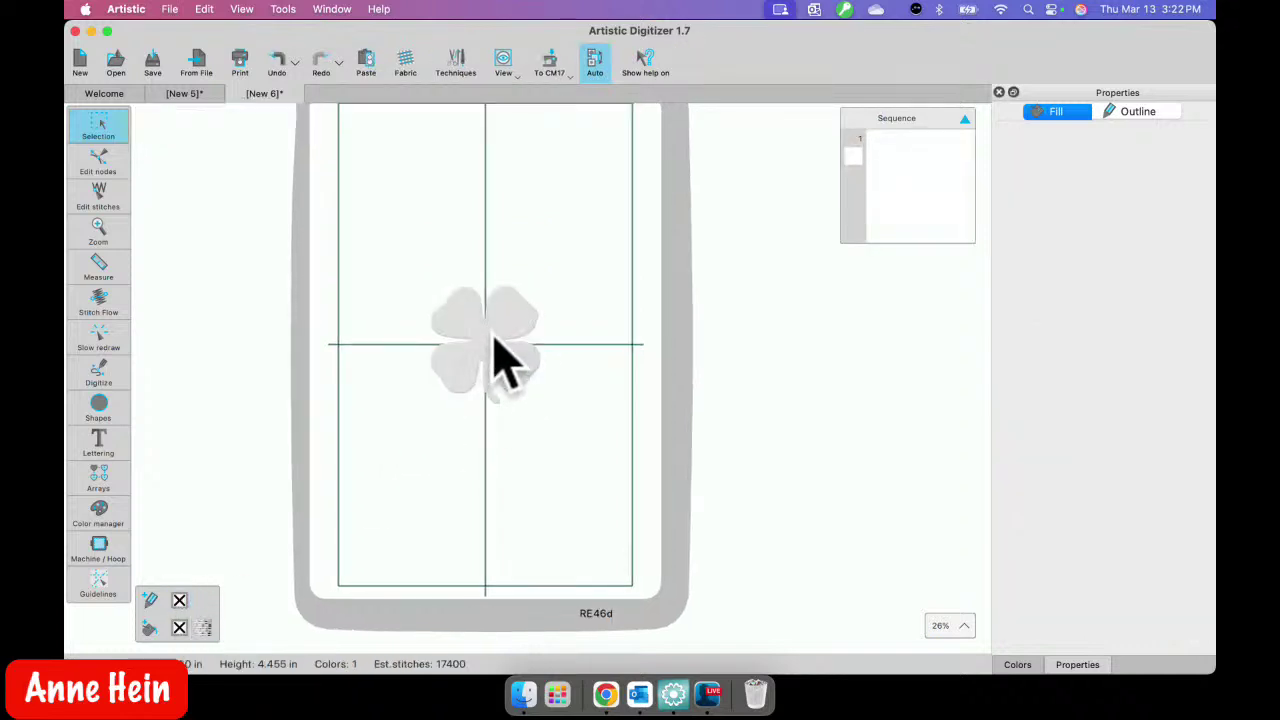
# - Try converting the white clover's fill to Applique, look through the Fabric Trim options, and undo the conversion
pyautogui.click(493, 348)
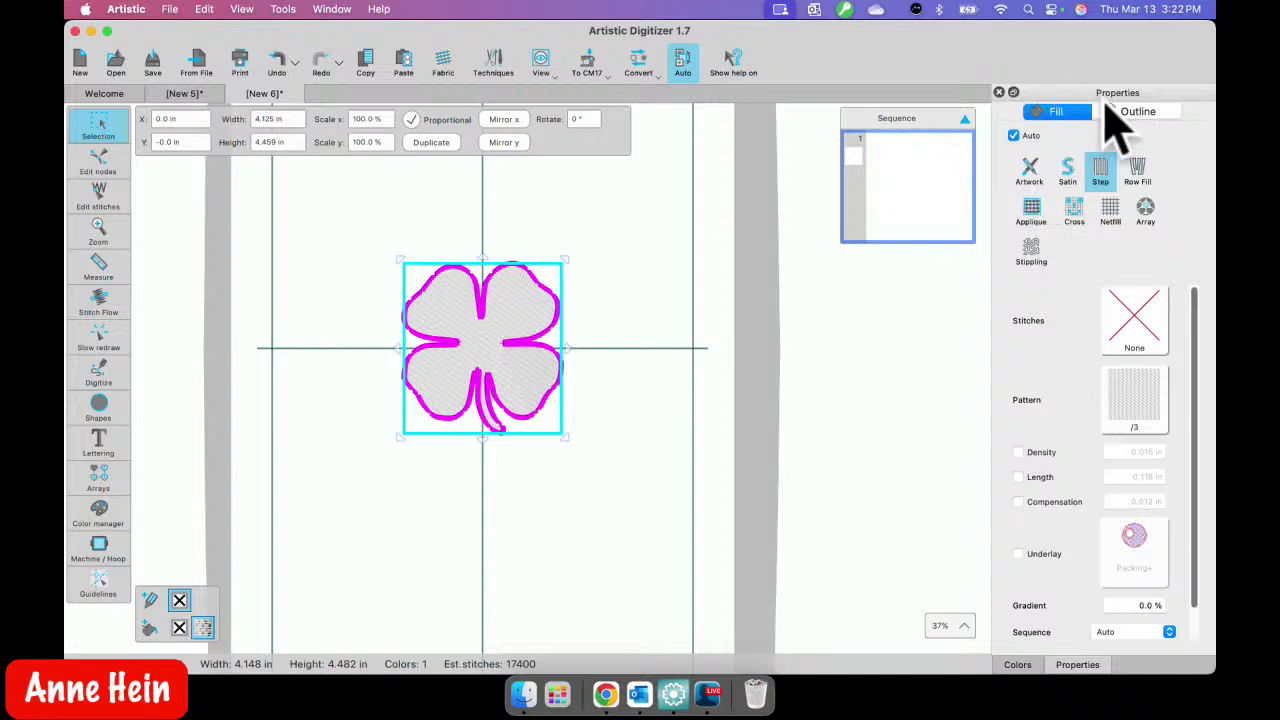
pyautogui.click(1138, 112)
pyautogui.click(1057, 111)
pyautogui.click(1033, 208)
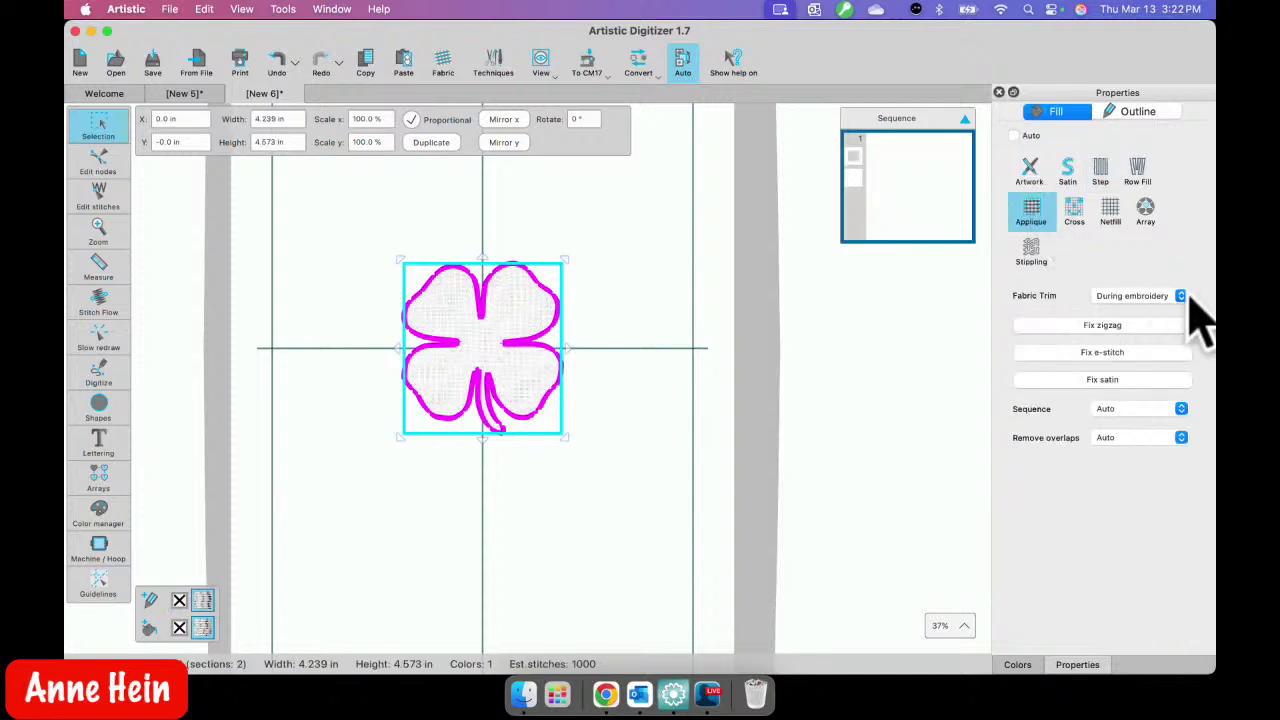
pyautogui.click(1186, 297)
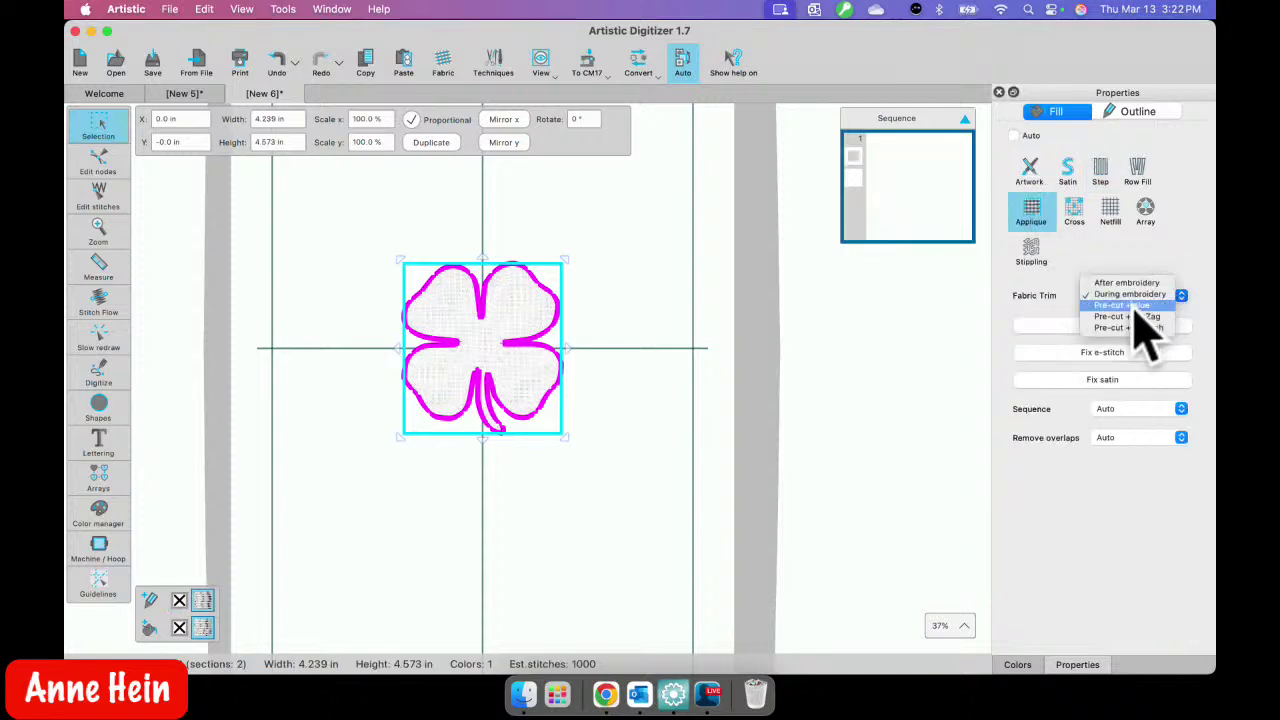
pyautogui.click(610, 300)
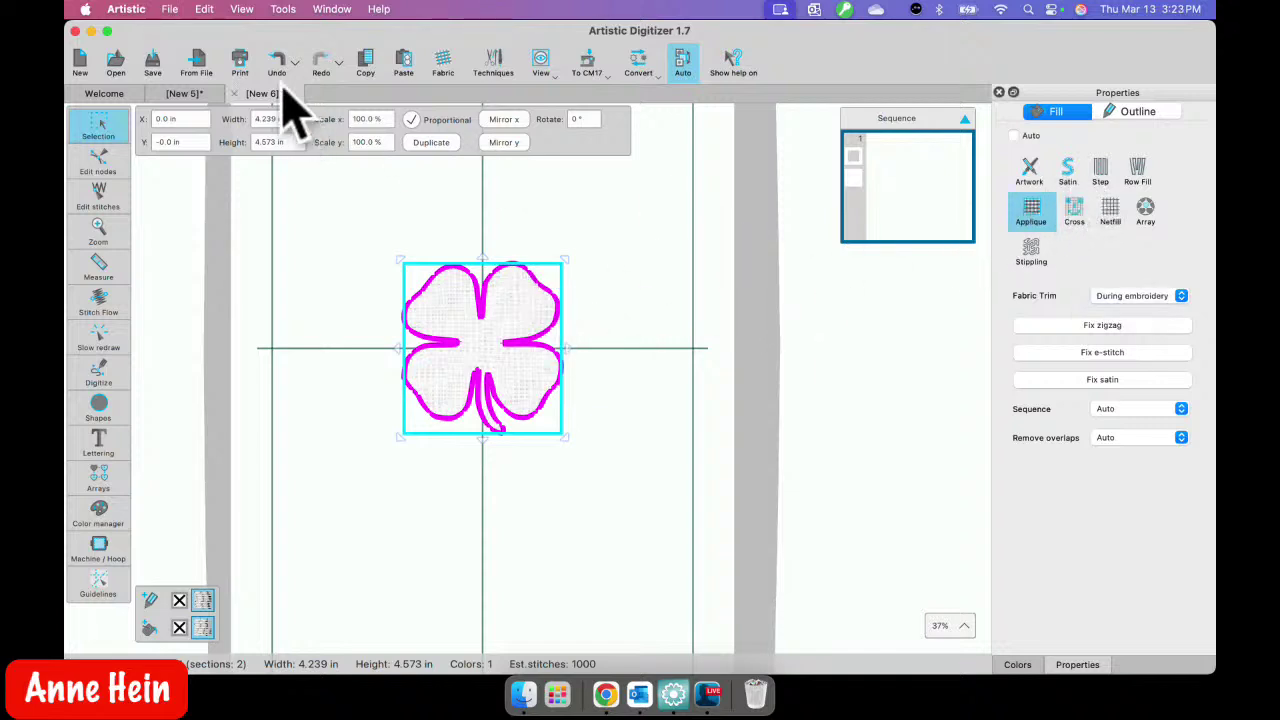
pyautogui.click(279, 62)
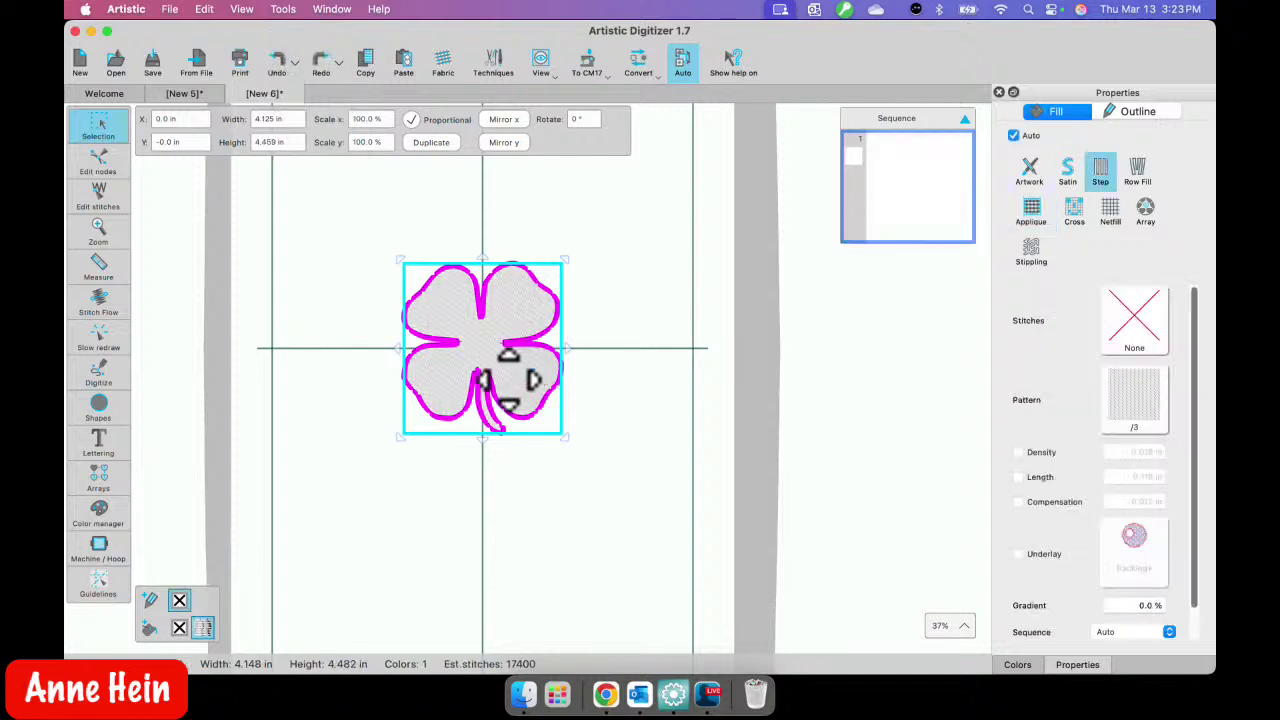
# - Undo the clover's outline removal and remove its fill color instead
pyautogui.scroll(5, 508, 380)
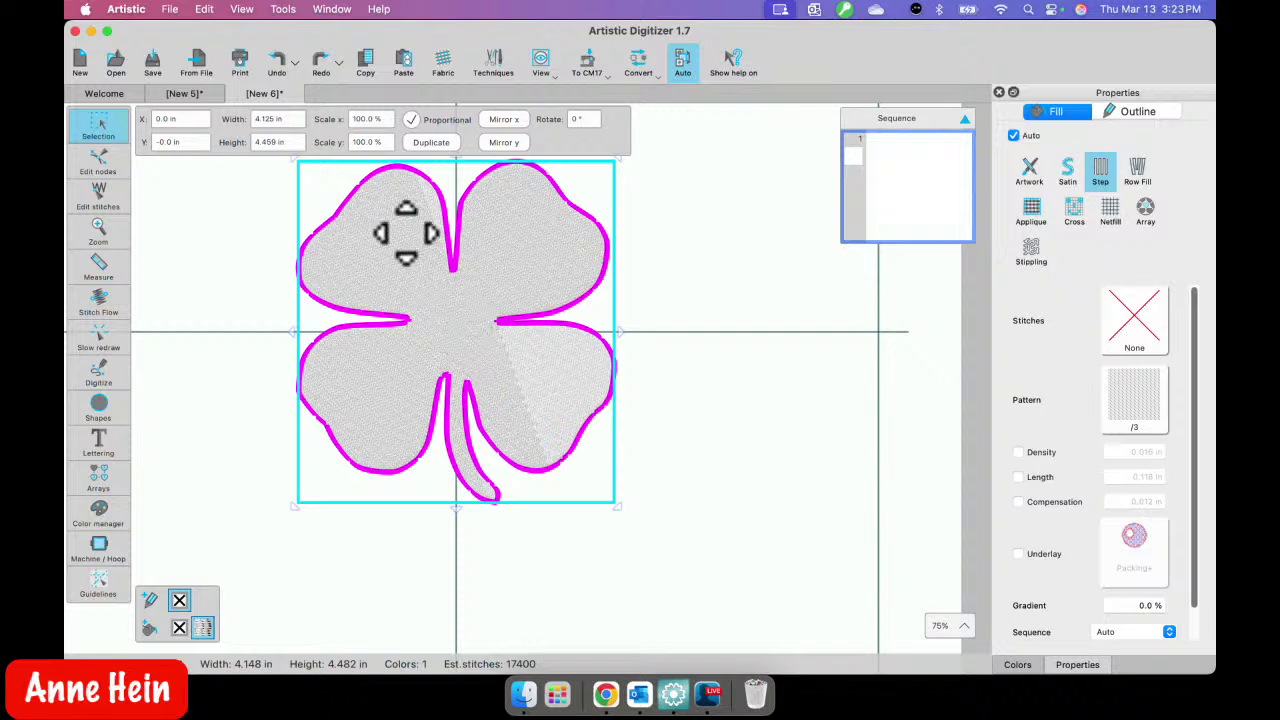
pyautogui.click(279, 62)
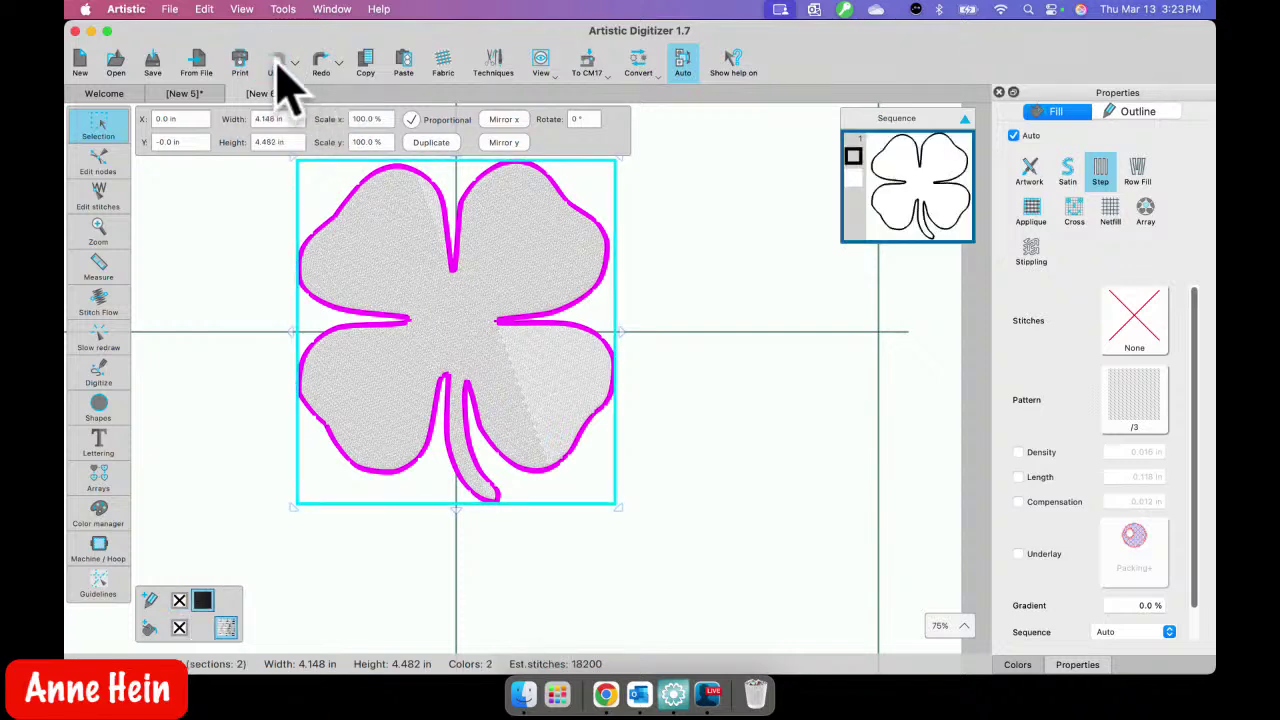
pyautogui.click(180, 628)
pyautogui.click(692, 418)
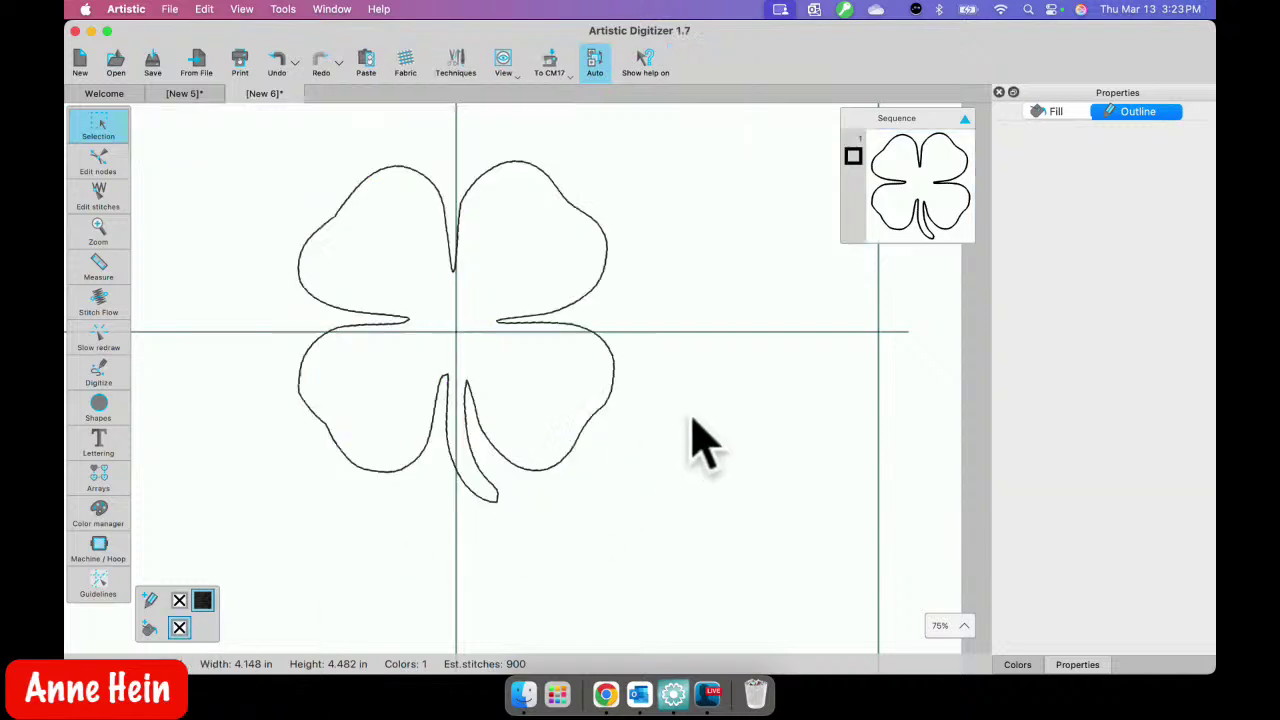
# - Paste a copy of the clover outline over the original in 225 Red, and switch from automatic to manual sequencing
pyautogui.click(529, 472)
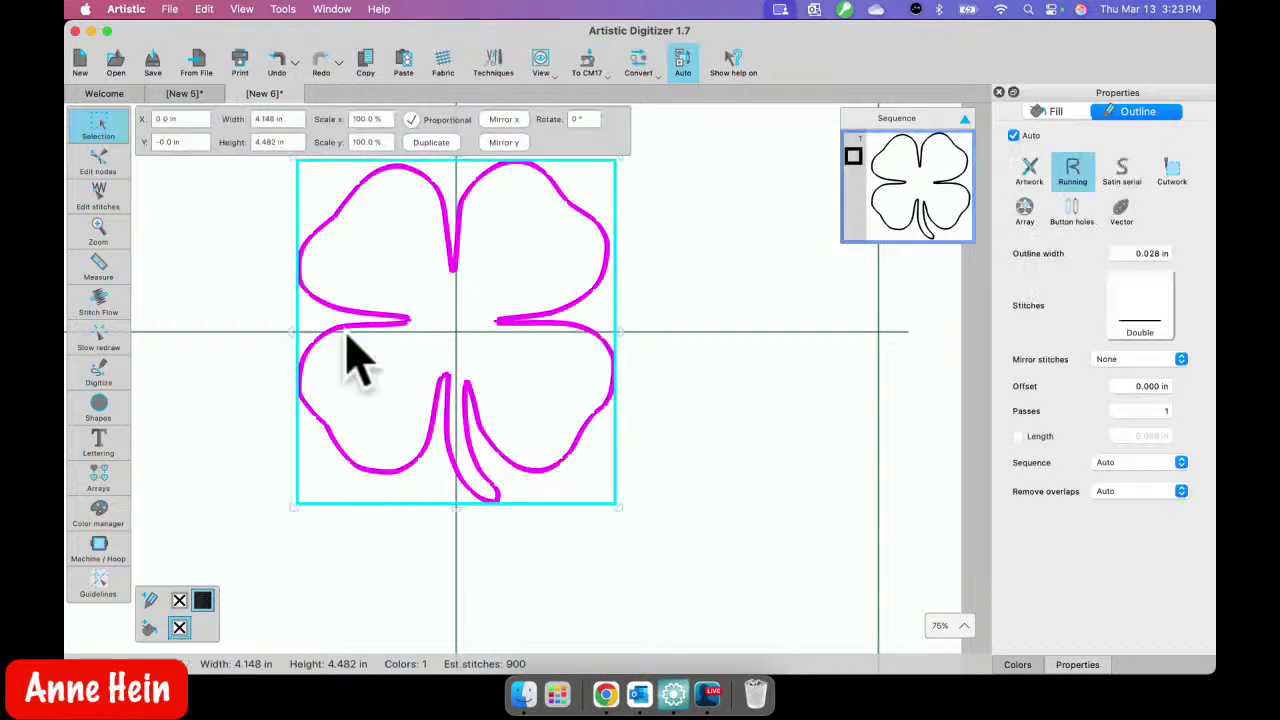
pyautogui.click(371, 68)
pyautogui.click(405, 60)
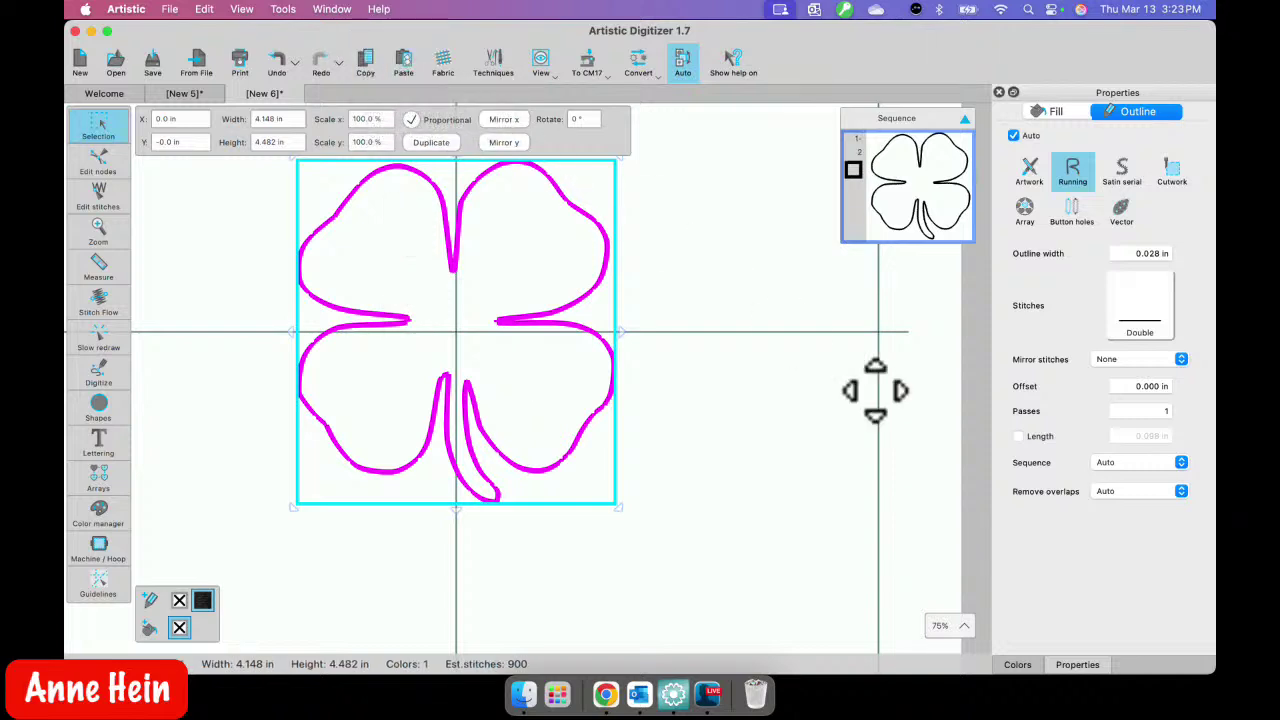
pyautogui.click(1017, 664)
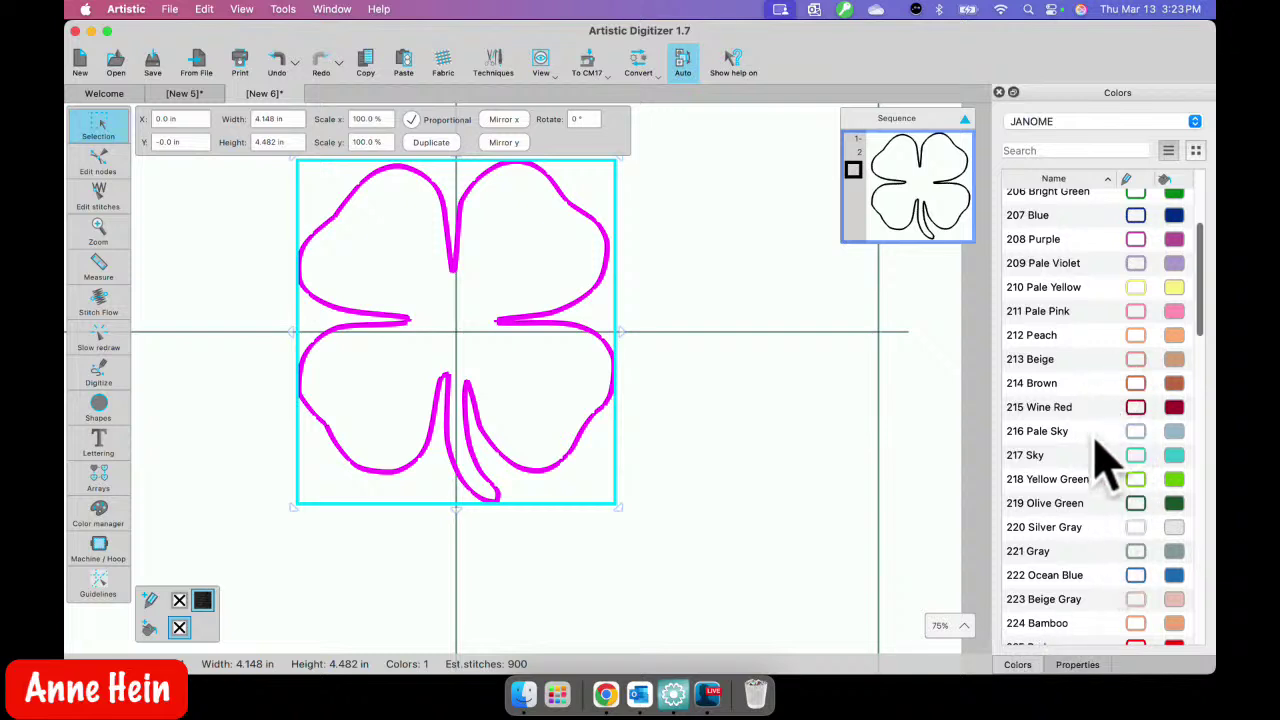
pyautogui.scroll(-3, 1130, 605)
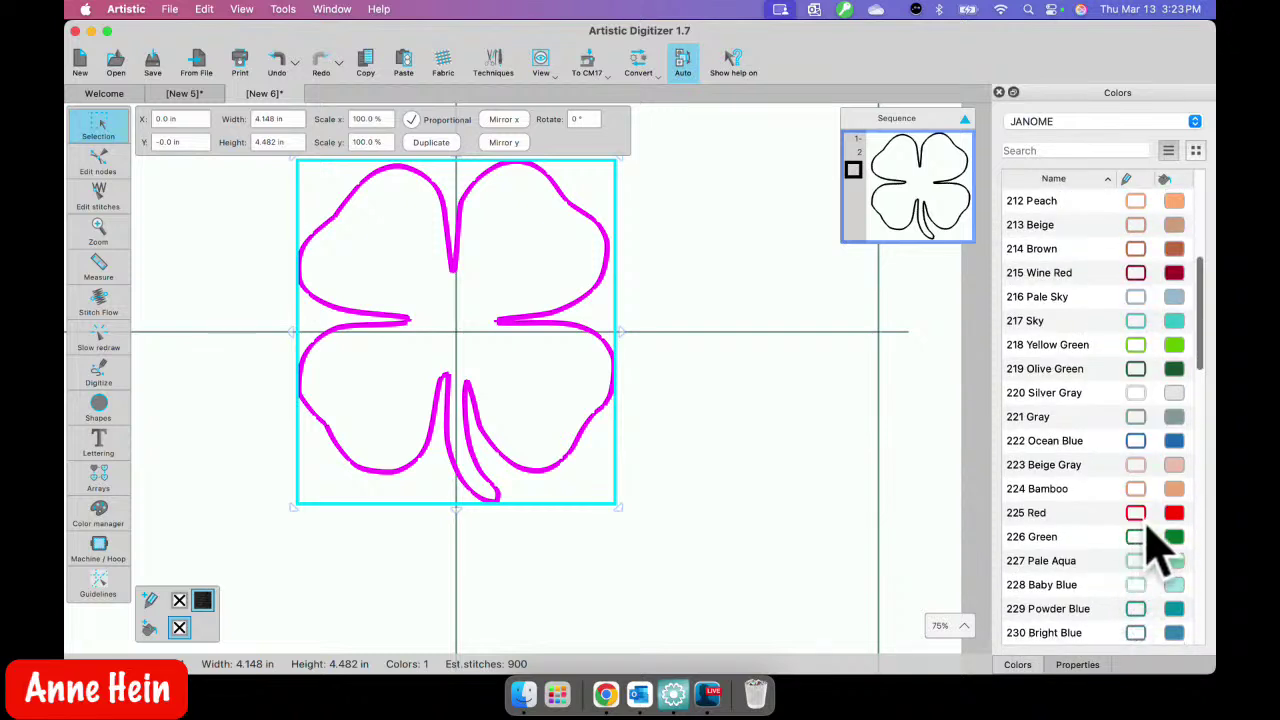
pyautogui.click(1136, 514)
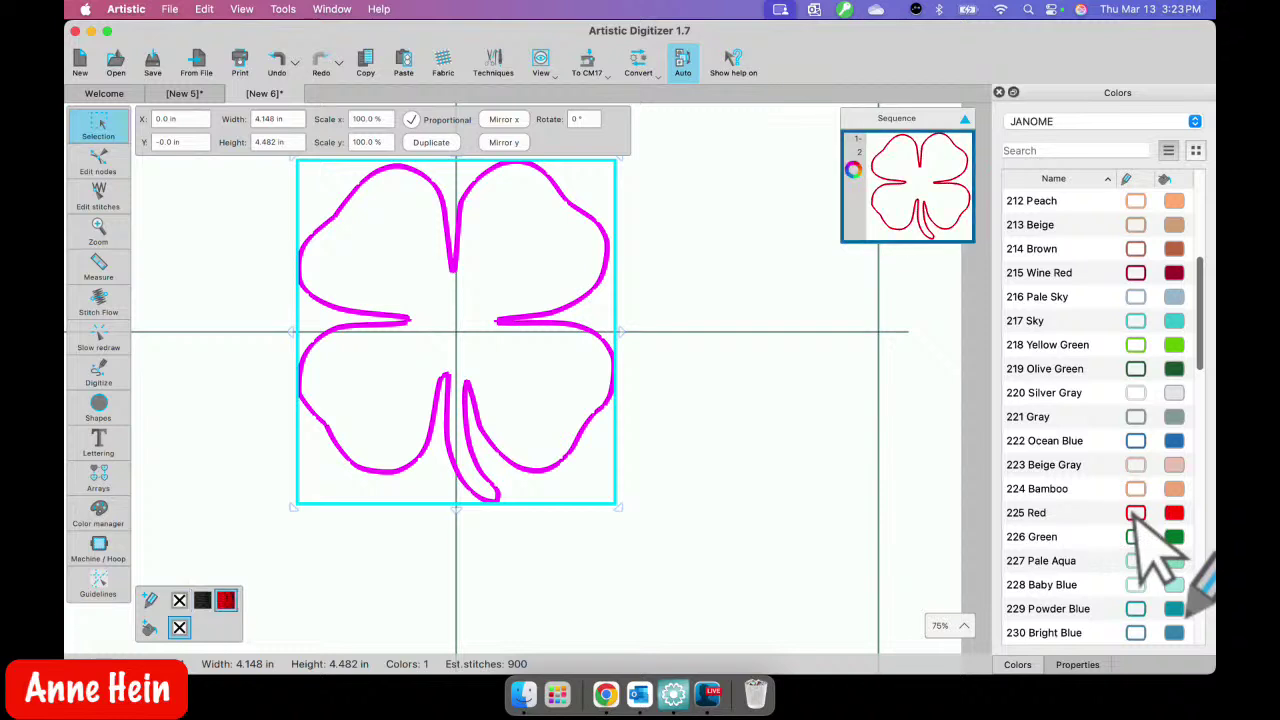
pyautogui.click(632, 489)
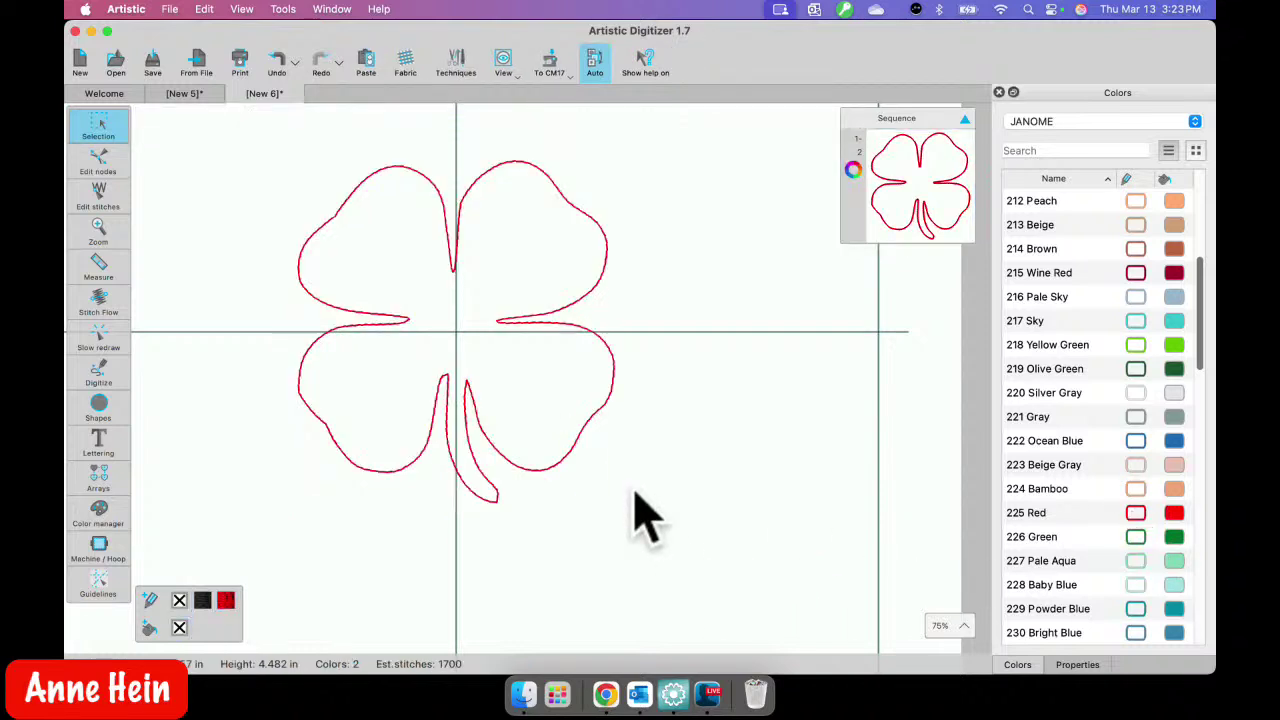
pyautogui.click(596, 68)
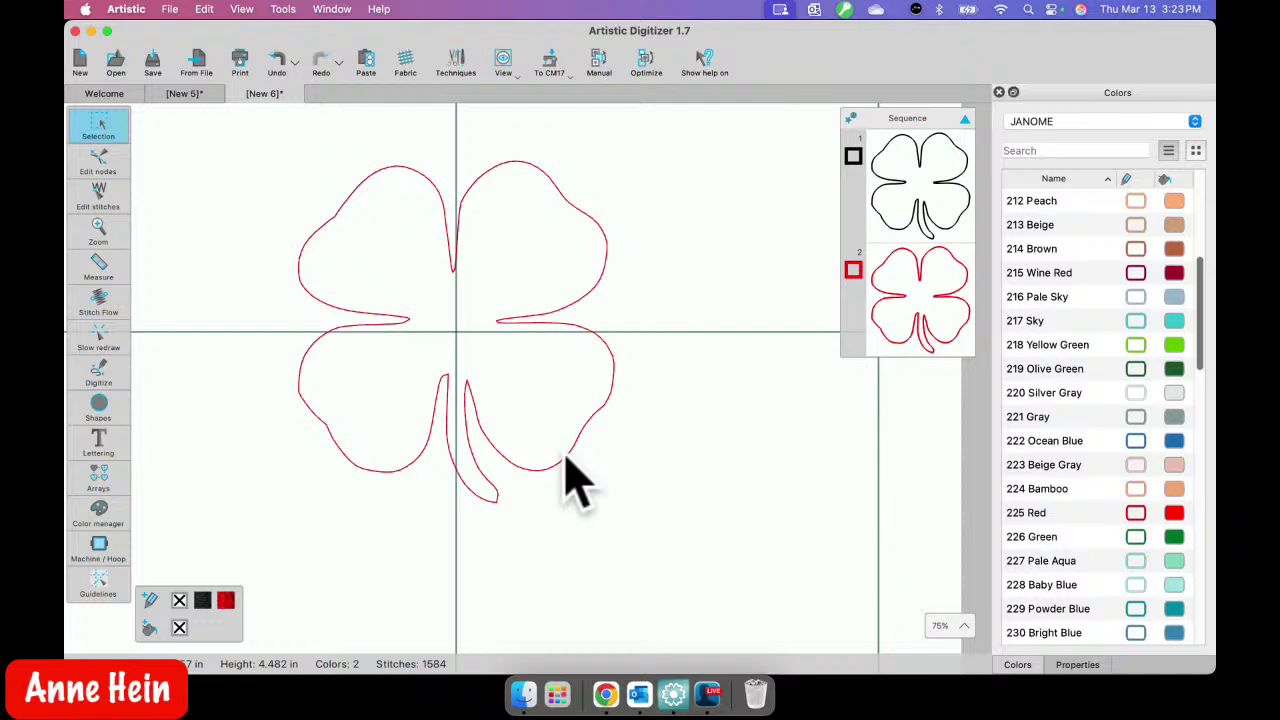
# - Create a running Autoborder to the outside of the red clover outline at a distance of .002 in, and inspect its offset up close
pyautogui.click(519, 162)
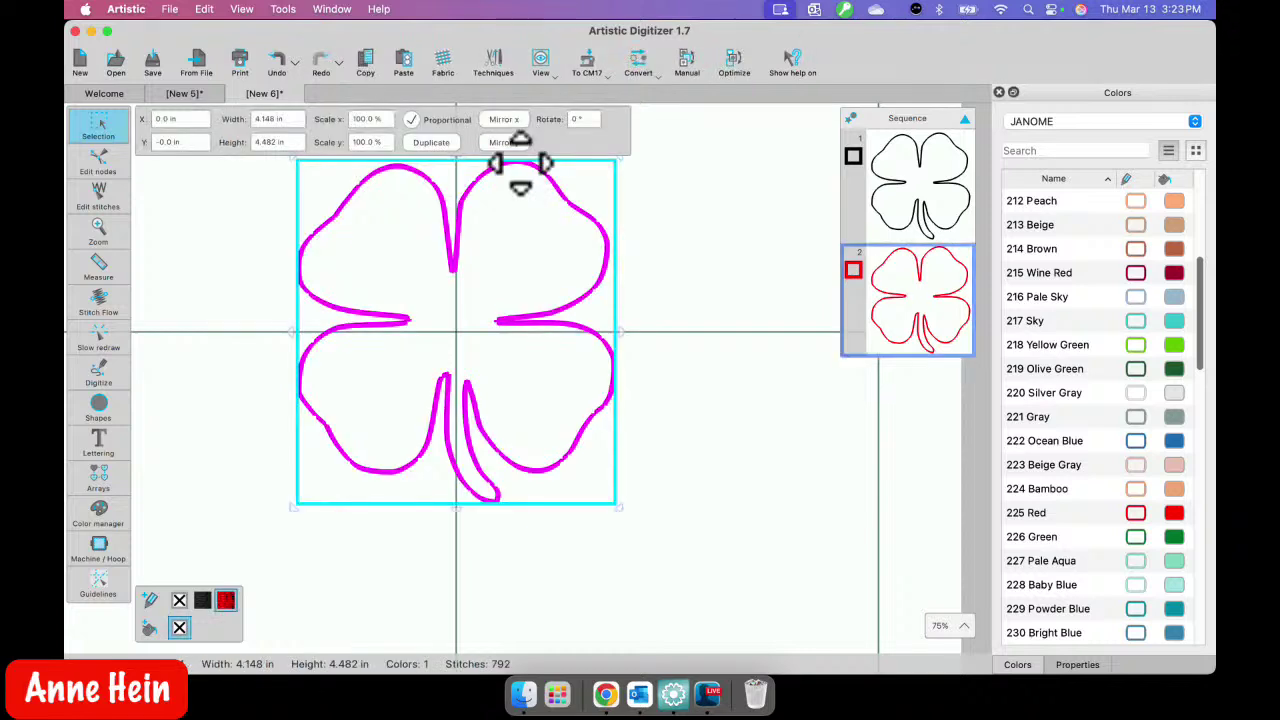
pyautogui.click(636, 60)
pyautogui.click(640, 94)
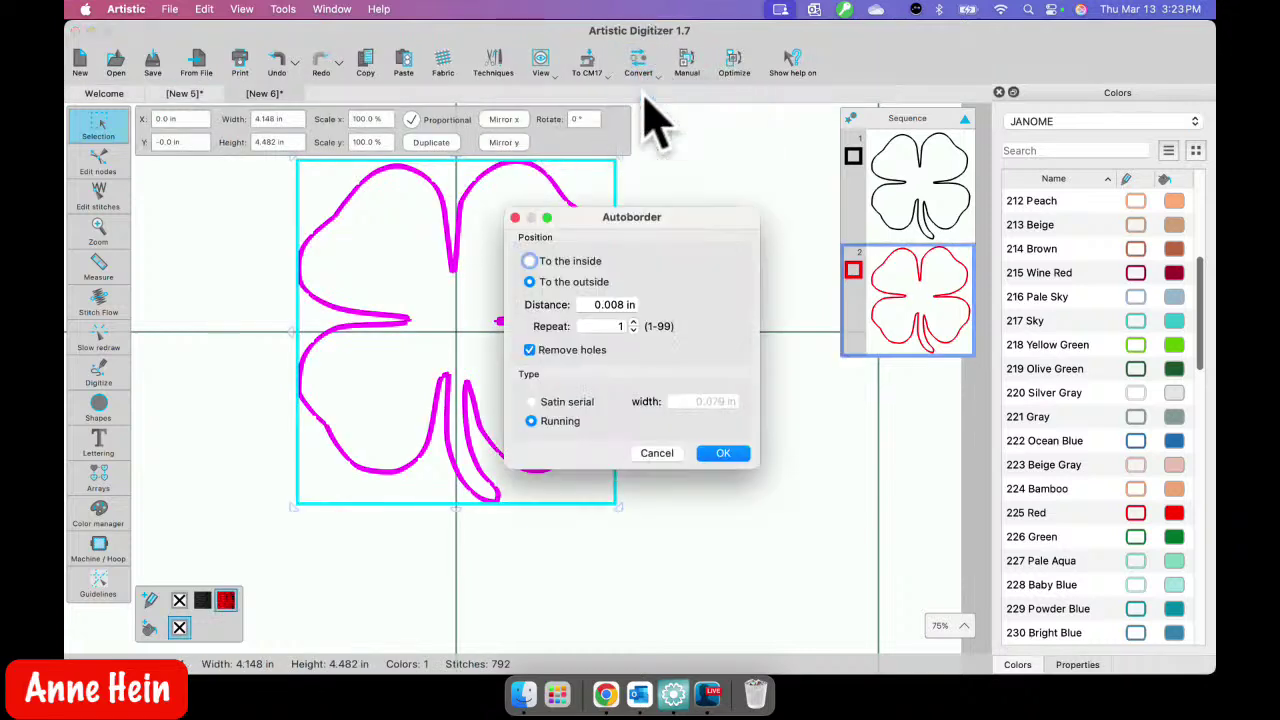
pyautogui.click(598, 305)
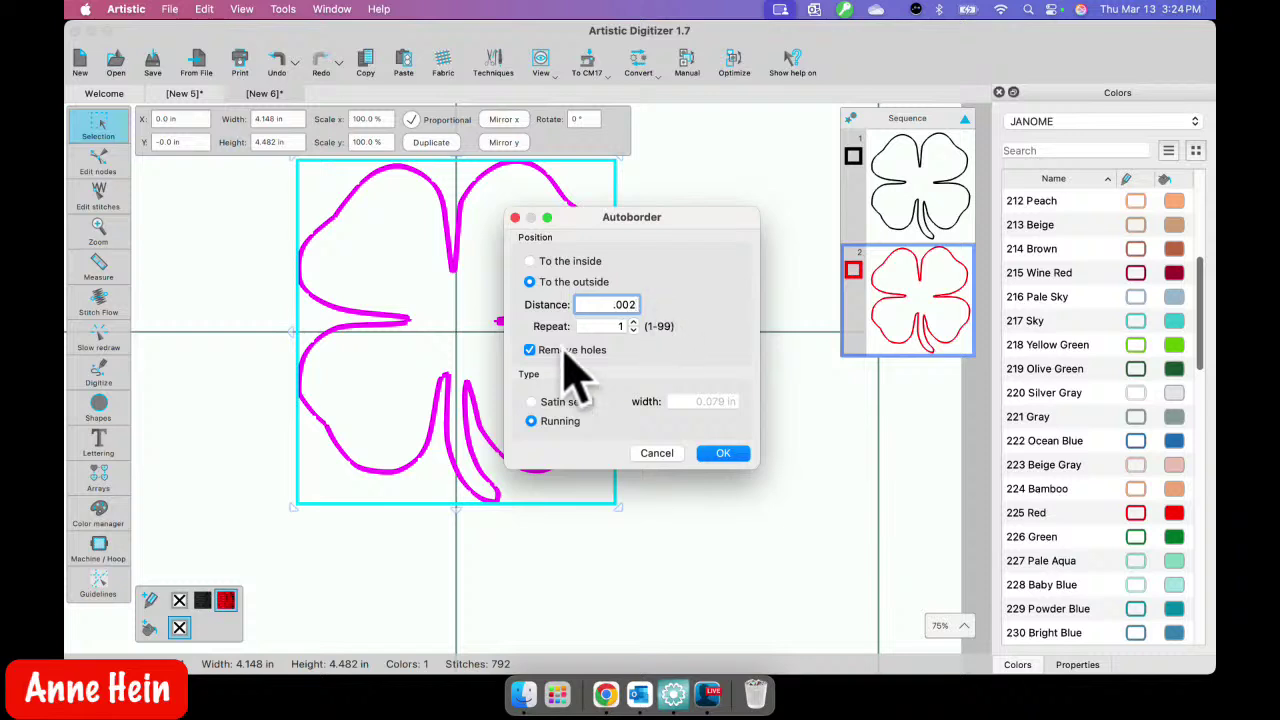
pyautogui.click(722, 453)
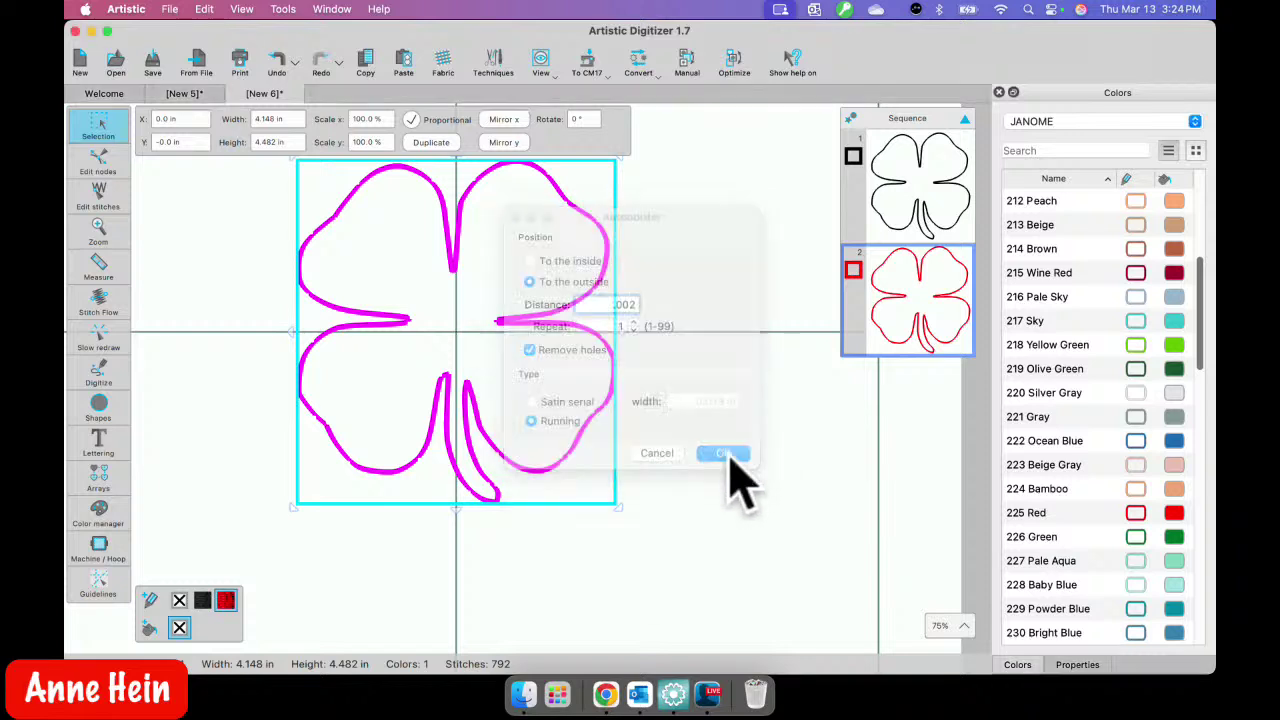
pyautogui.scroll(5, 598, 443)
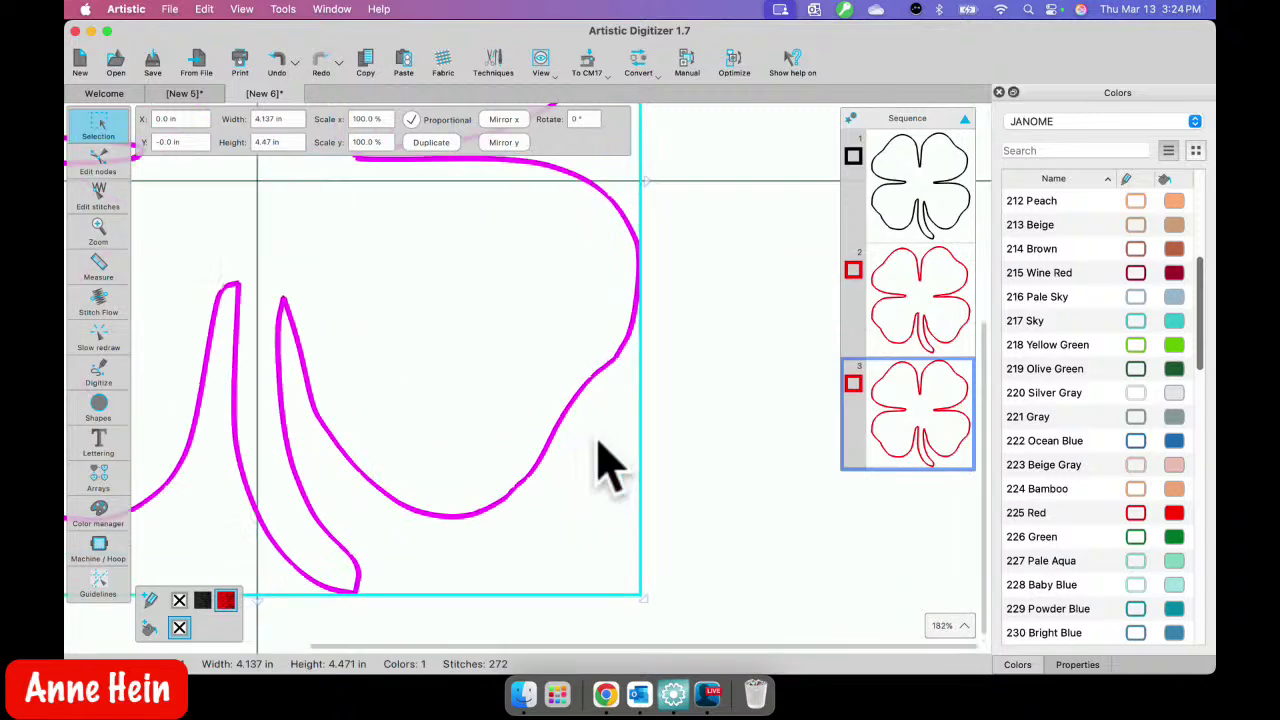
pyautogui.click(634, 463)
pyautogui.scroll(3, 600, 460)
pyautogui.scroll(3, 582, 455)
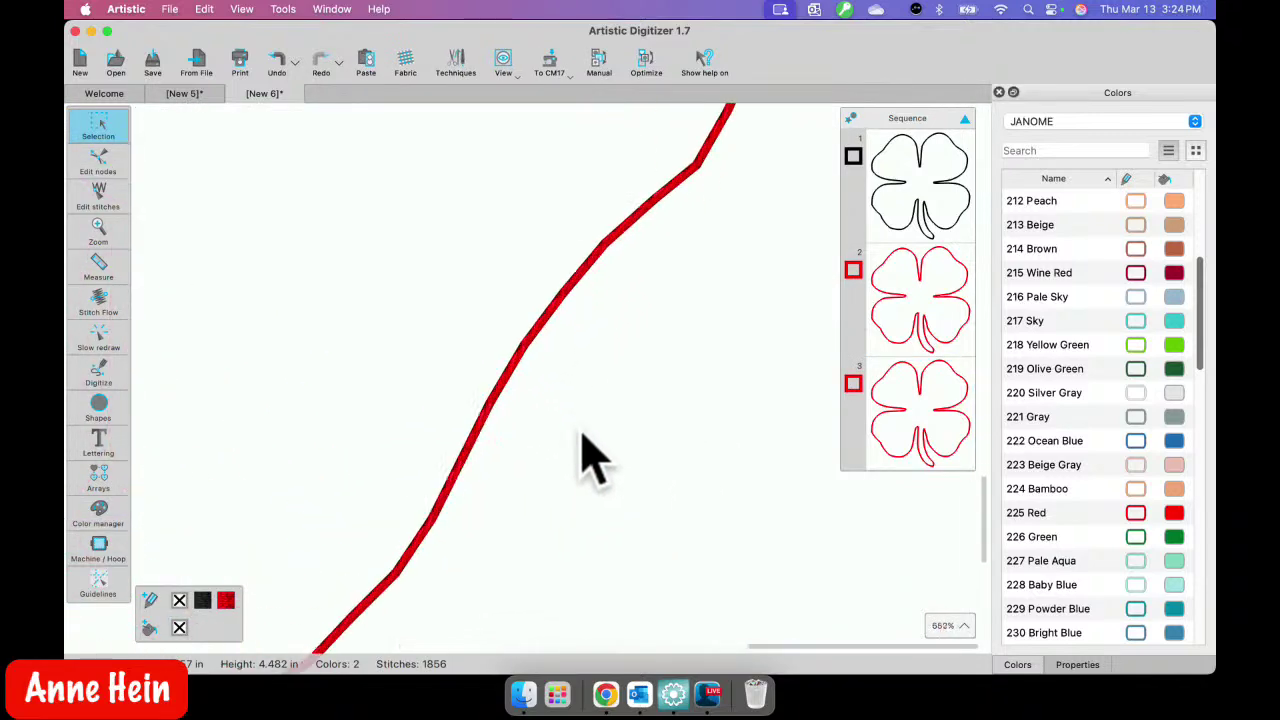
pyautogui.scroll(-6, 592, 445)
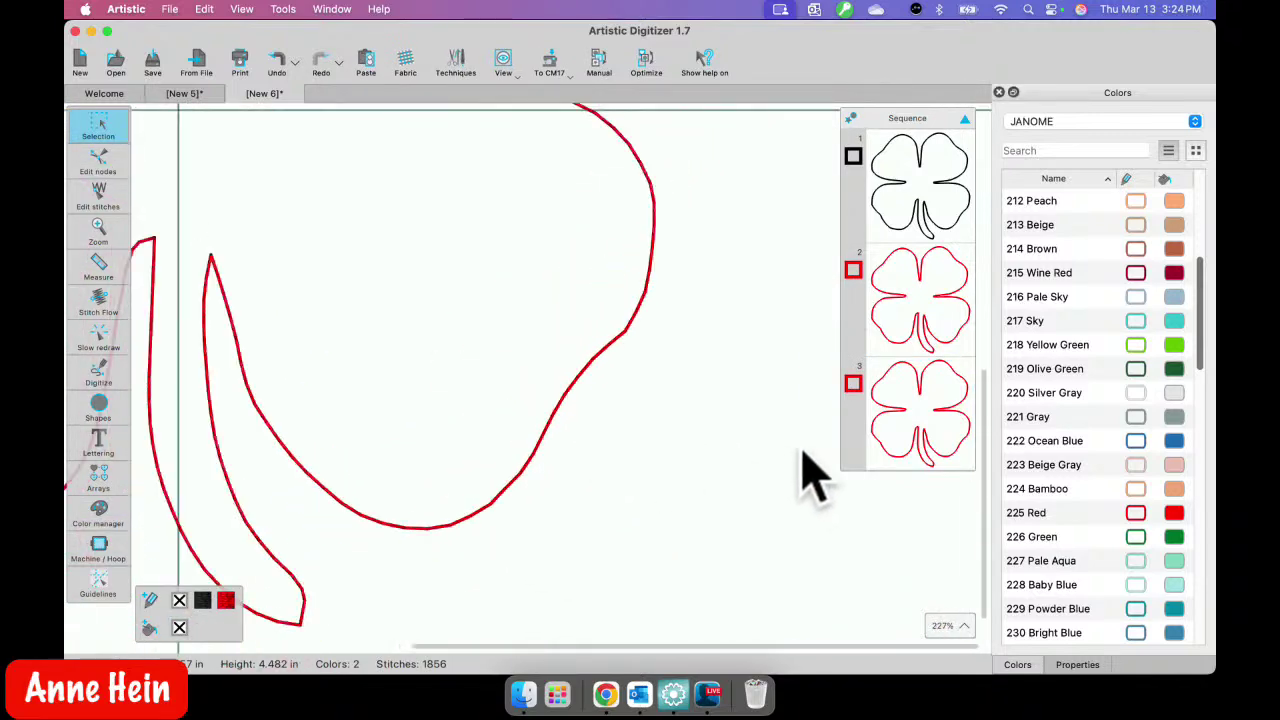
# - Color the new border 230 Bright Blue to compare it with the red outline up close, and delete it
pyautogui.click(908, 423)
pyautogui.click(1137, 633)
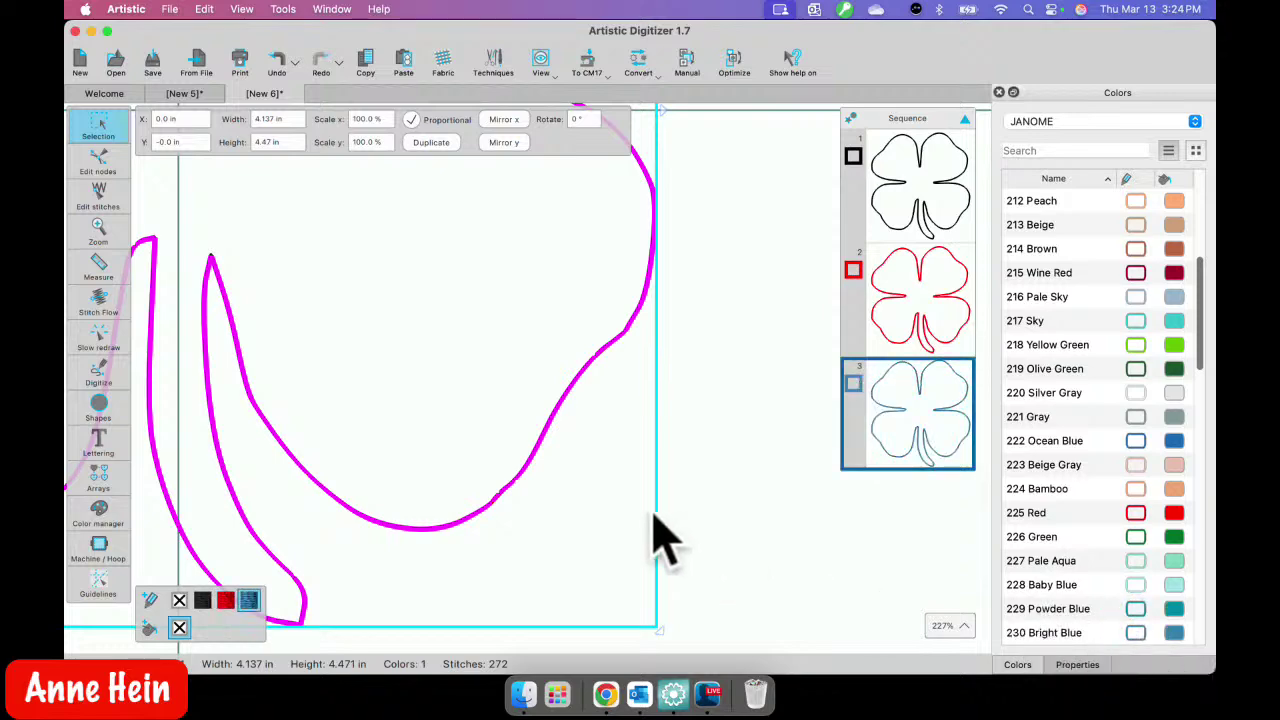
pyautogui.click(625, 518)
pyautogui.scroll(3, 600, 500)
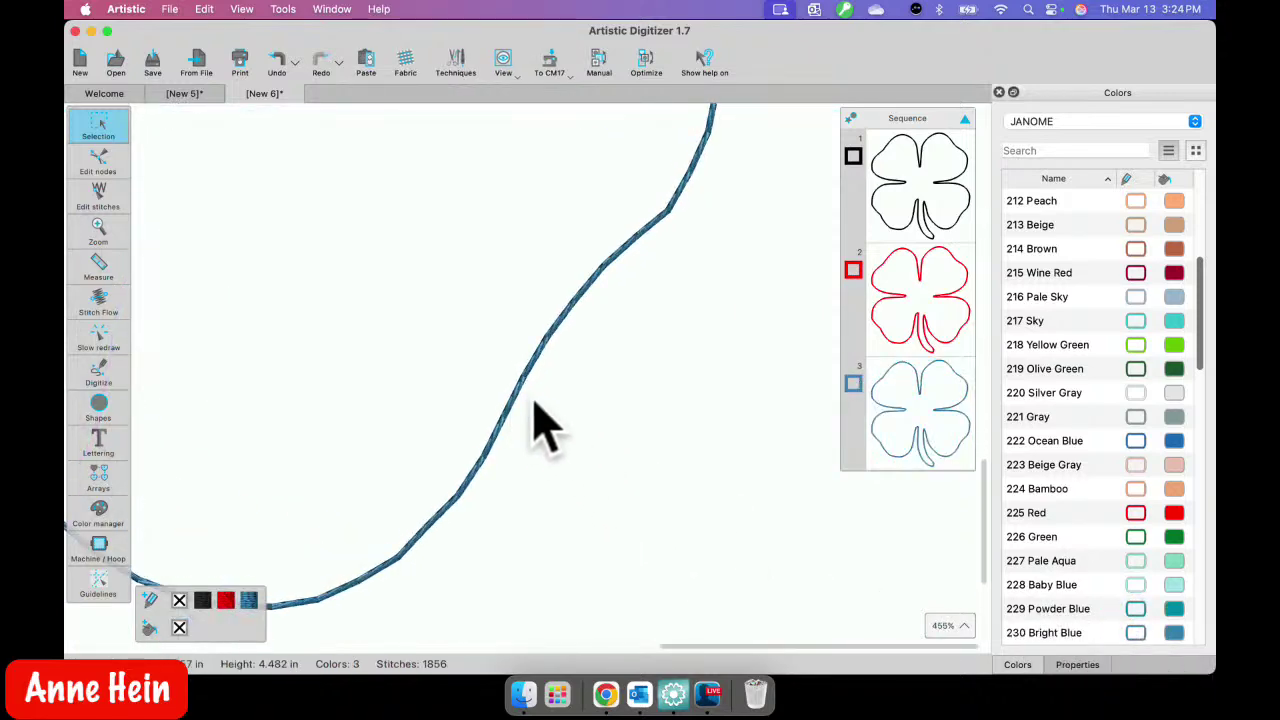
pyautogui.scroll(-4, 534, 423)
pyautogui.click(920, 445)
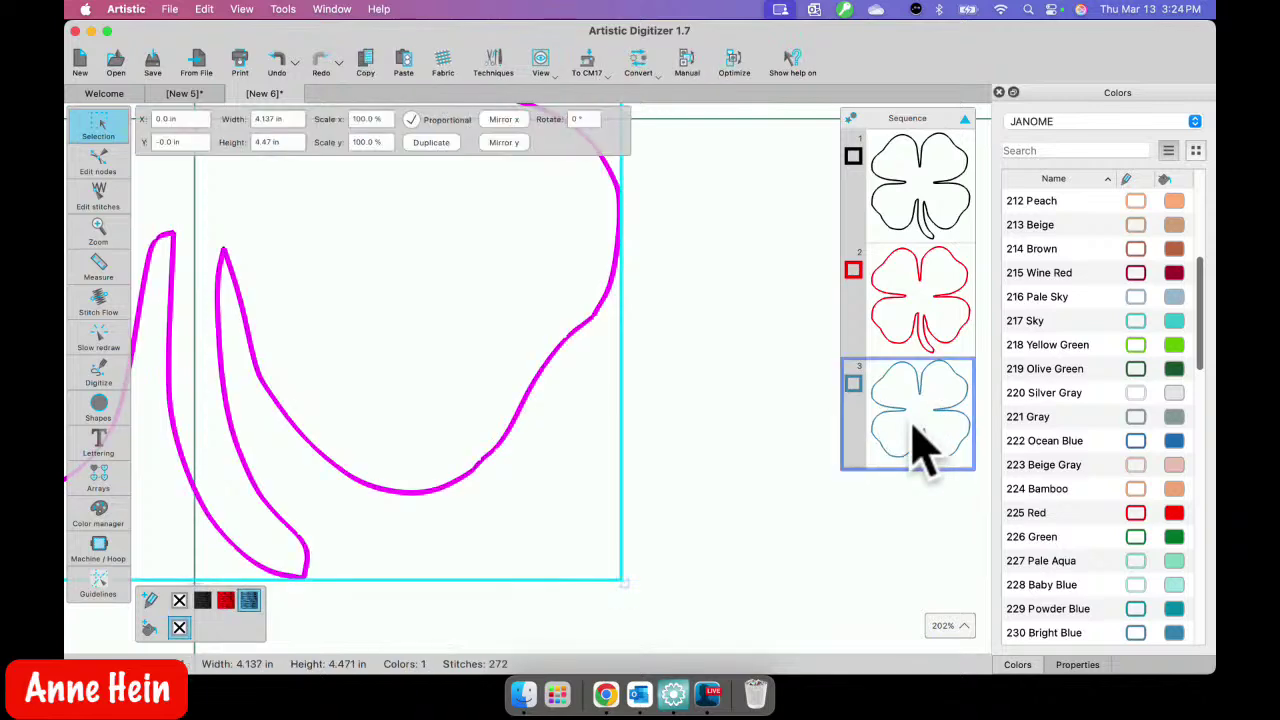
pyautogui.moveTo(920, 445); pyautogui.dragTo(943, 323)
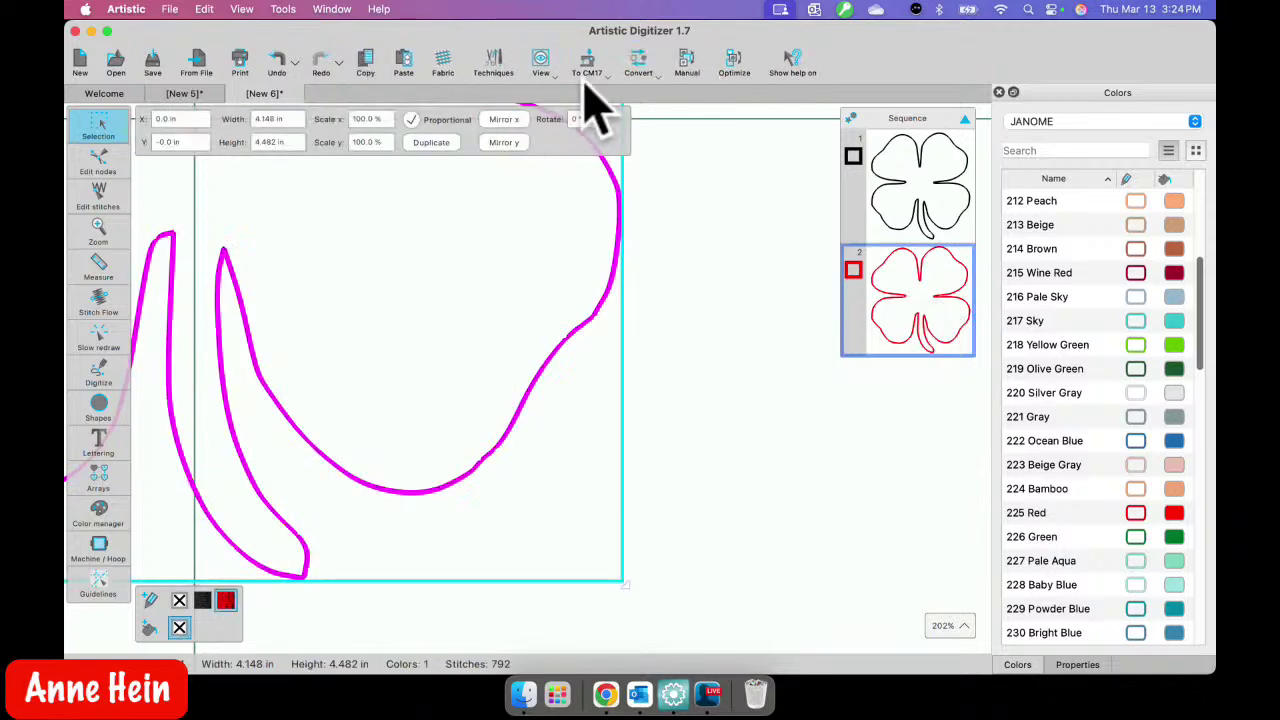
# - Try a running Autoborder .08 in outside the red clover outline, check its spacing, and delete it
pyautogui.click(640, 60)
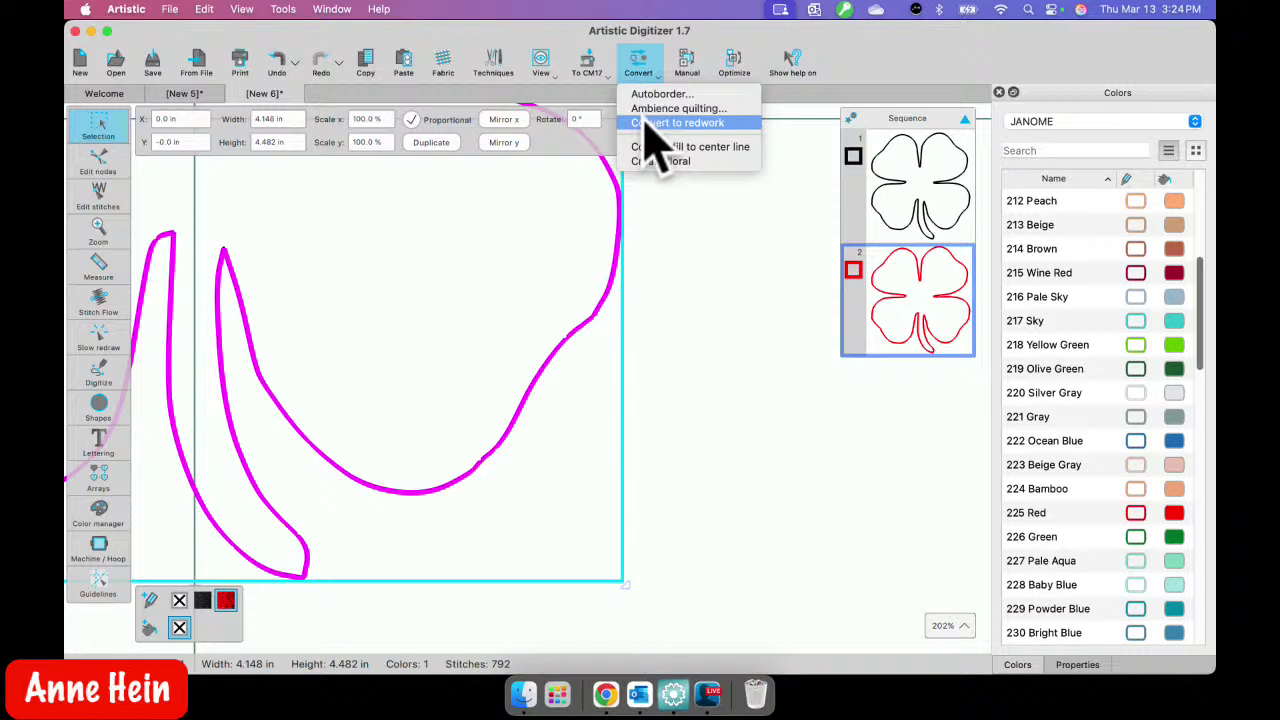
pyautogui.click(650, 94)
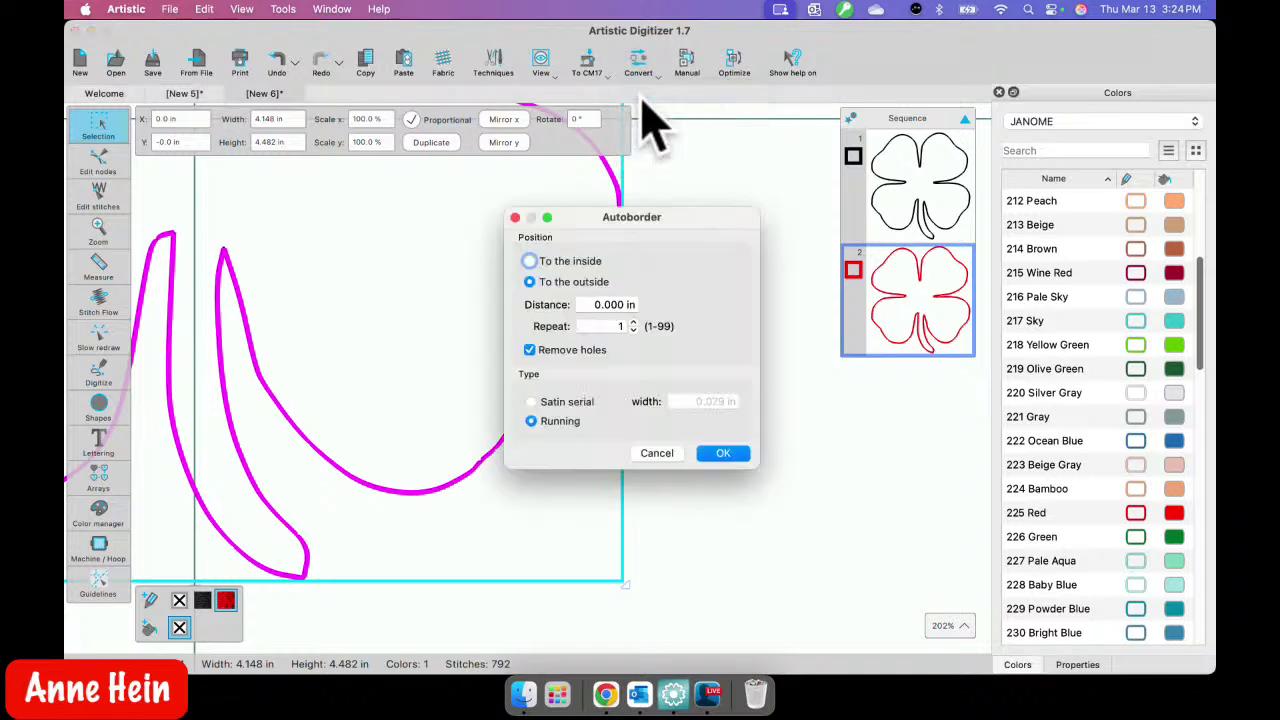
pyautogui.press('Tab')
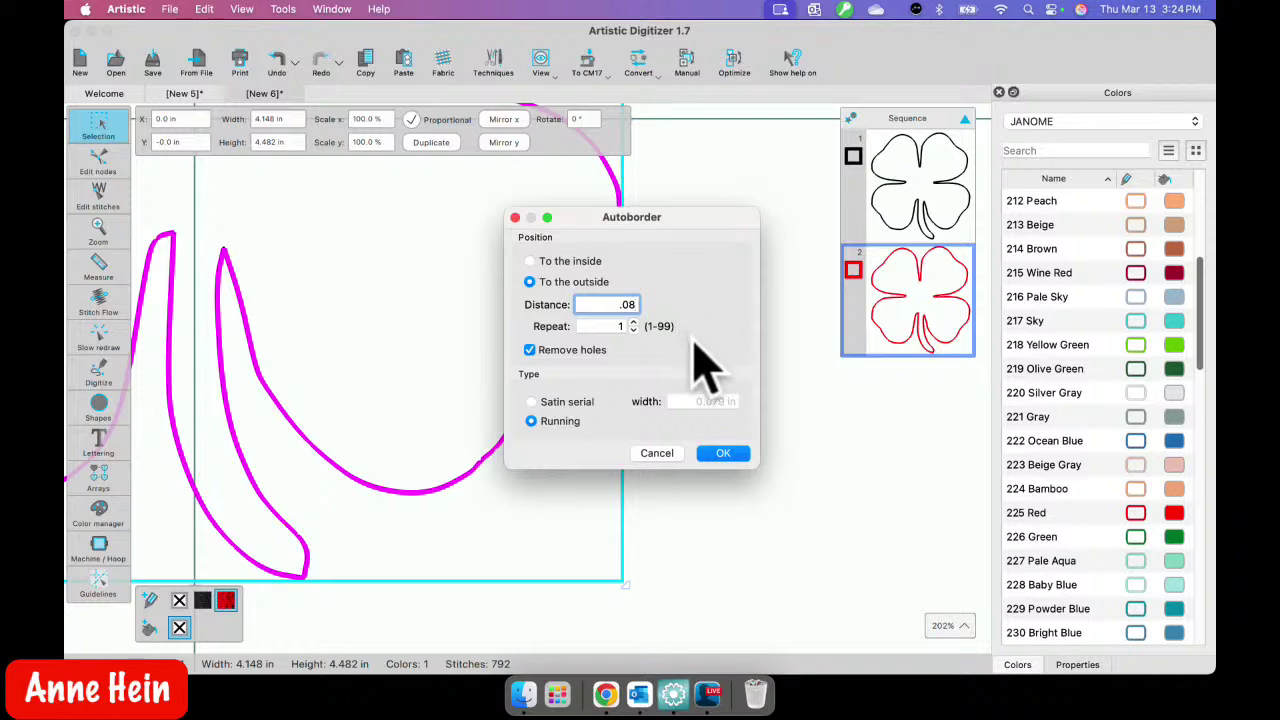
pyautogui.click(716, 456)
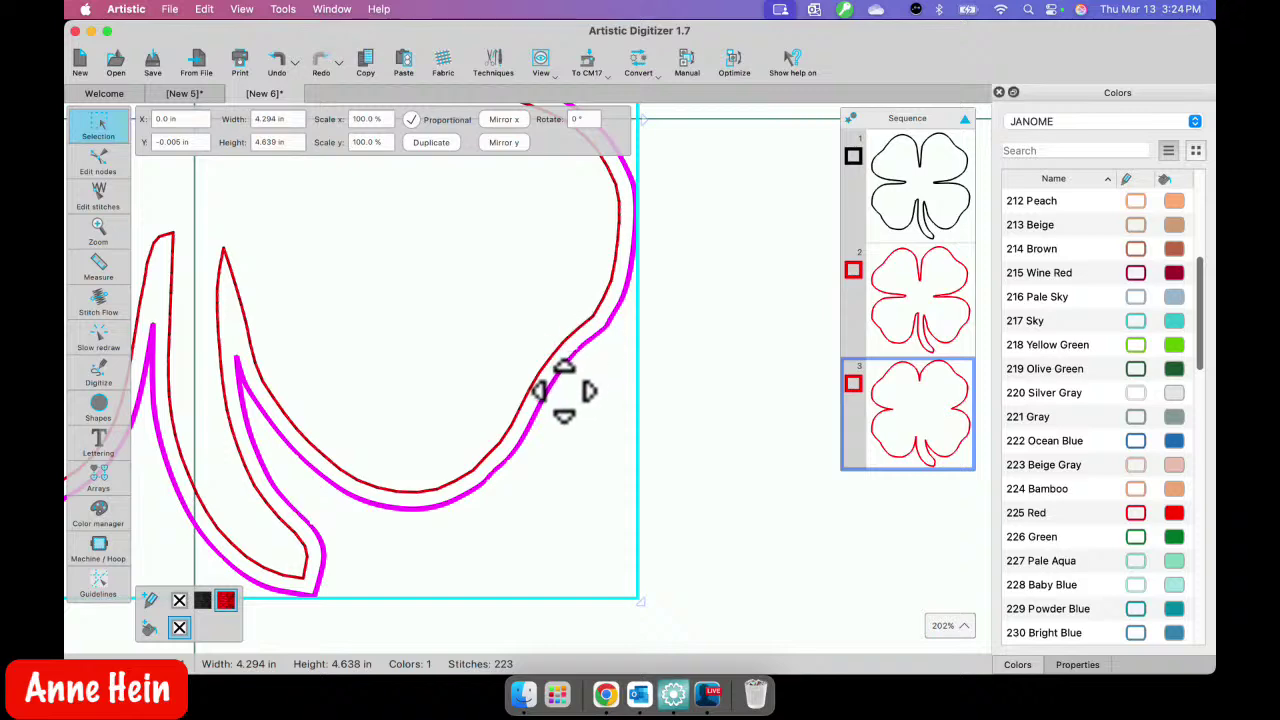
pyautogui.scroll(-5, 566, 420)
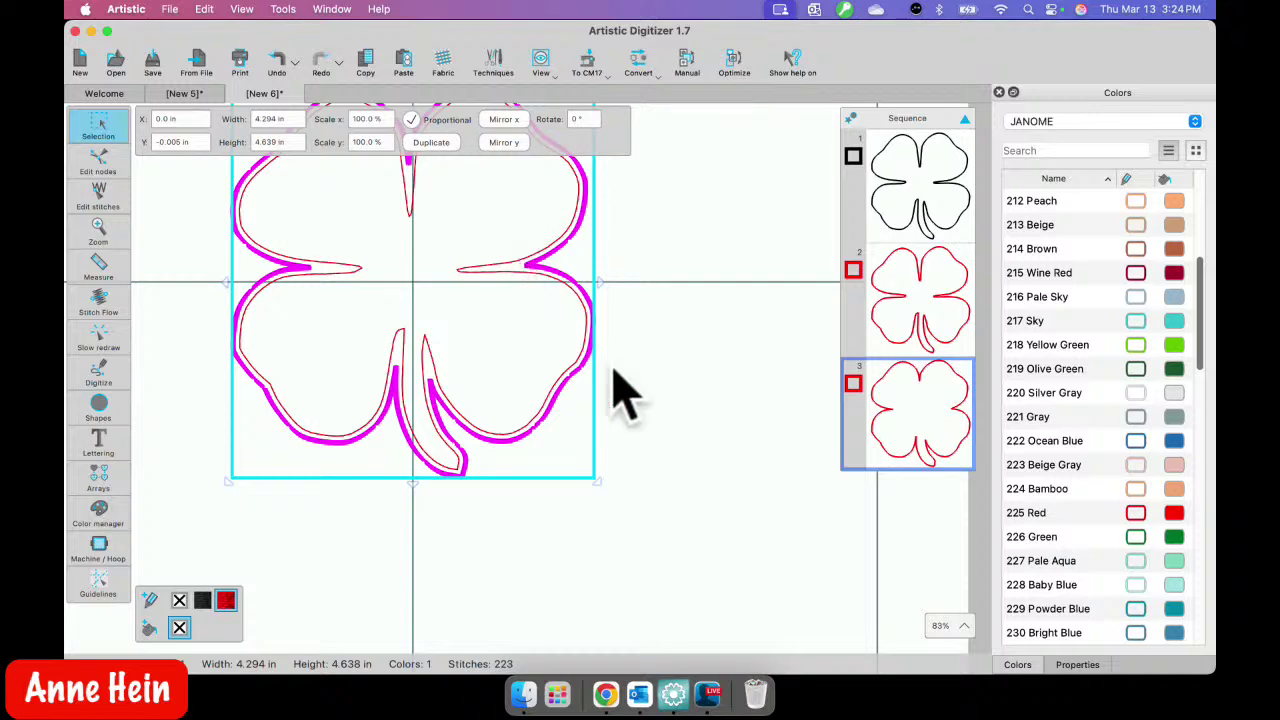
pyautogui.press('Delete')
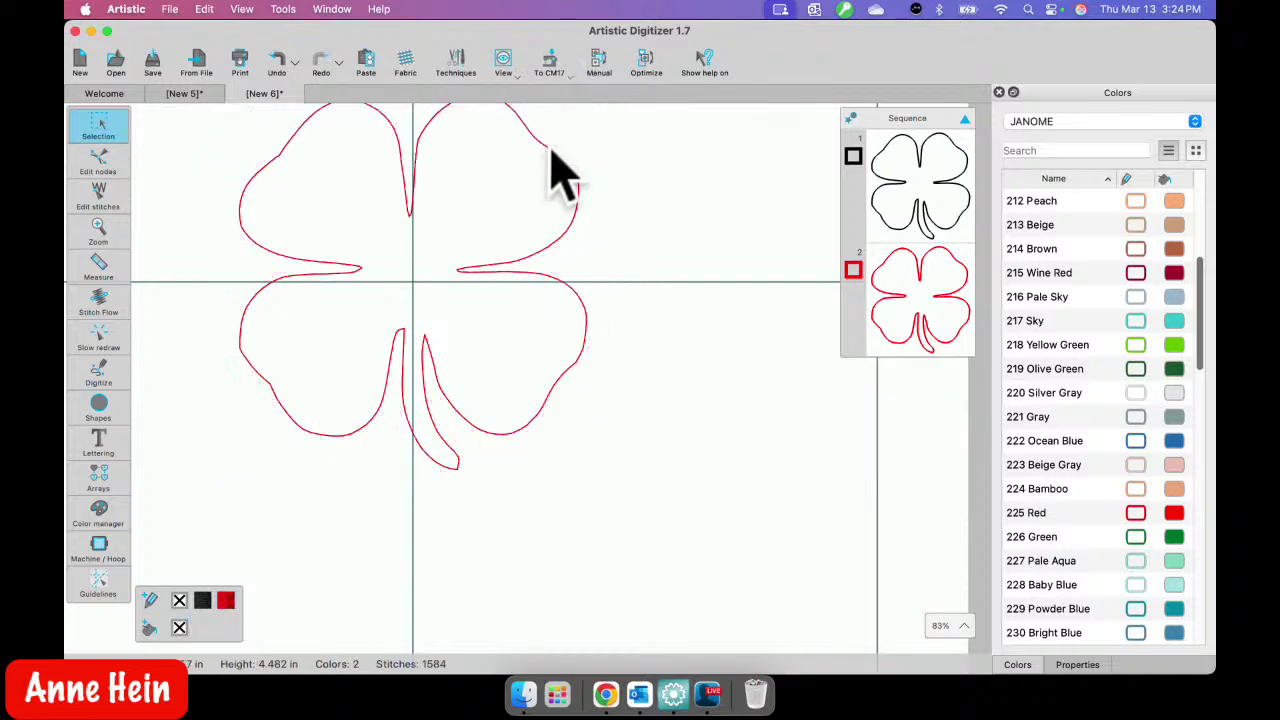
# - Create a running Autoborder to the outside of the red clover outline at a distance of .008 in
pyautogui.click(548, 152)
pyautogui.click(640, 68)
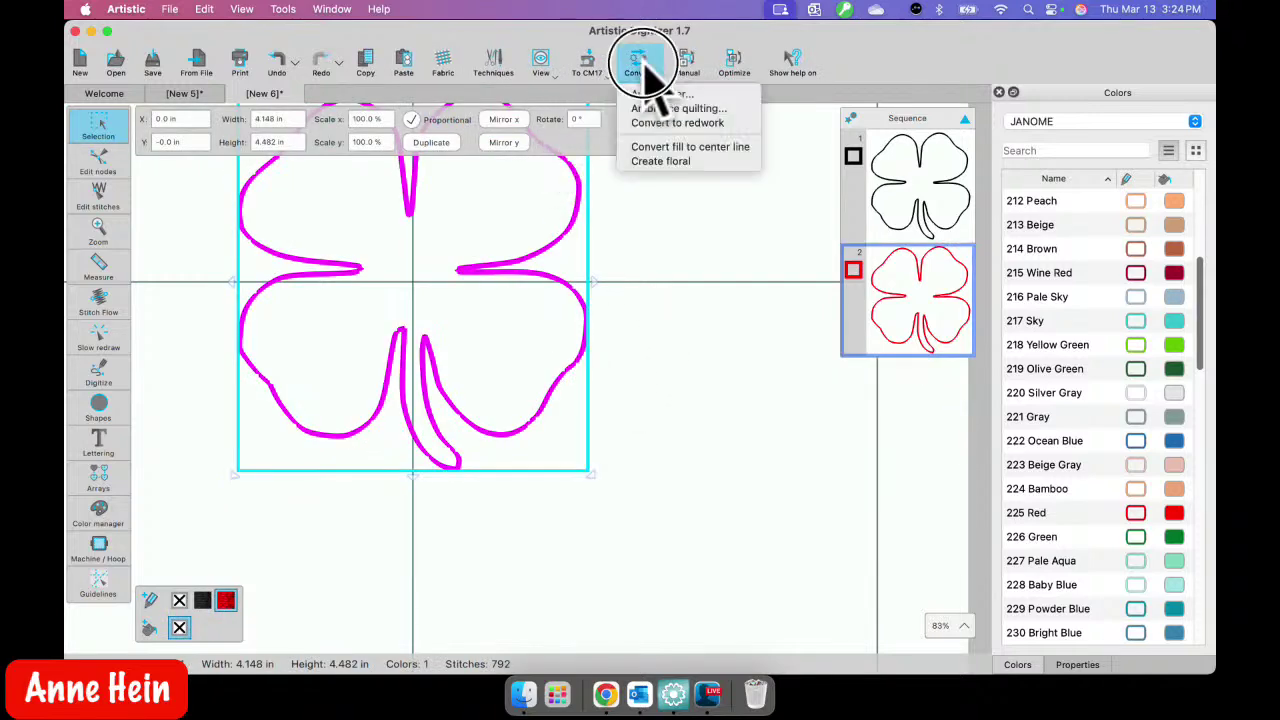
pyautogui.click(665, 92)
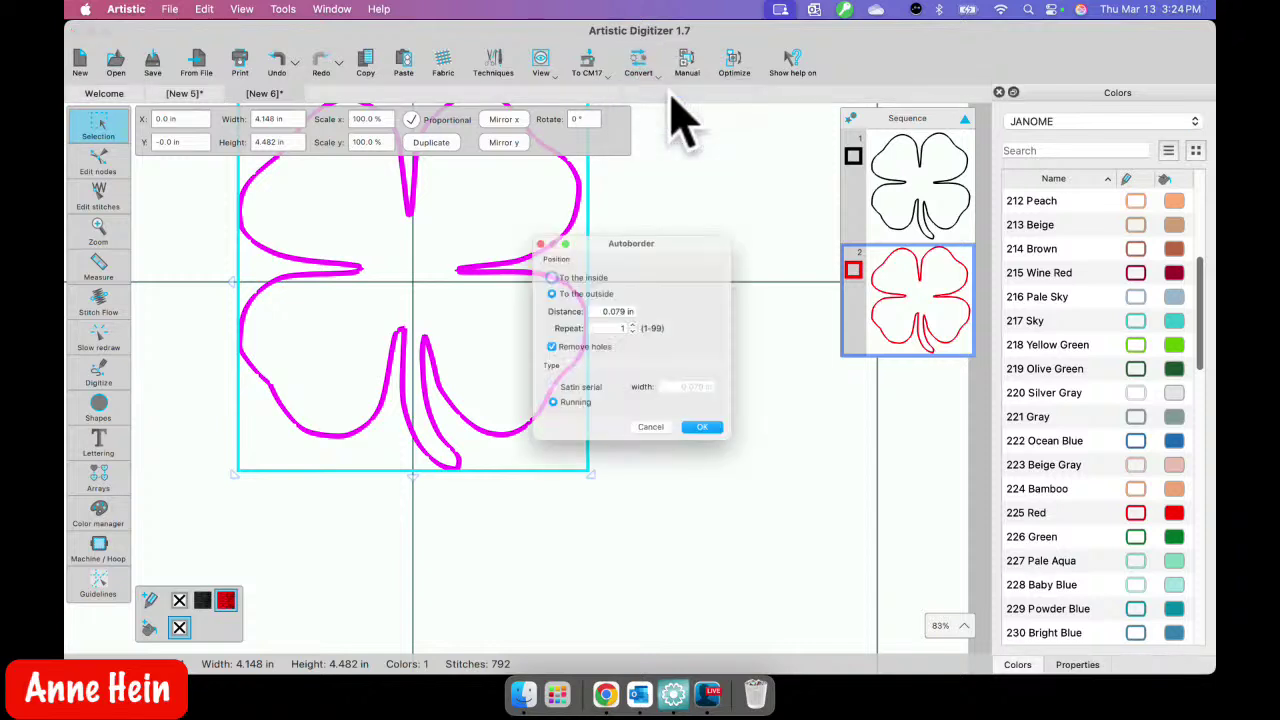
pyautogui.tripleClick(612, 304)
pyautogui.press('BackSpace')
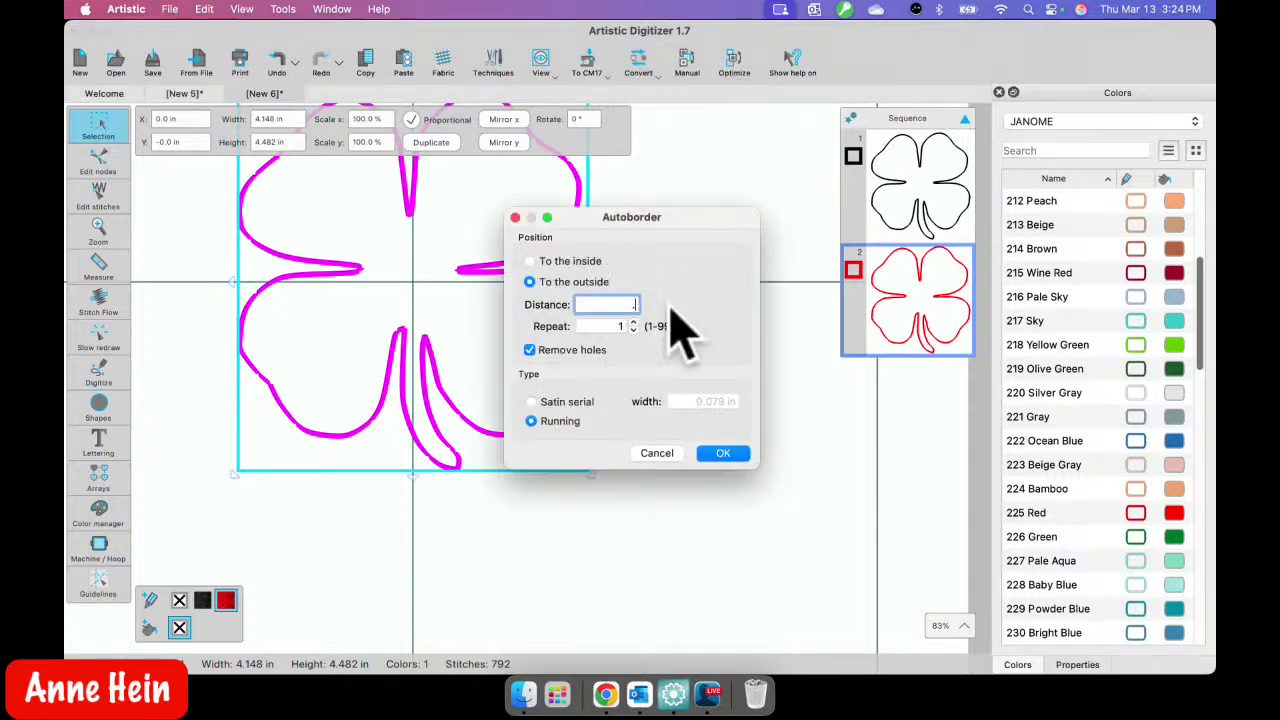
pyautogui.write('.008')
pyautogui.click(722, 452)
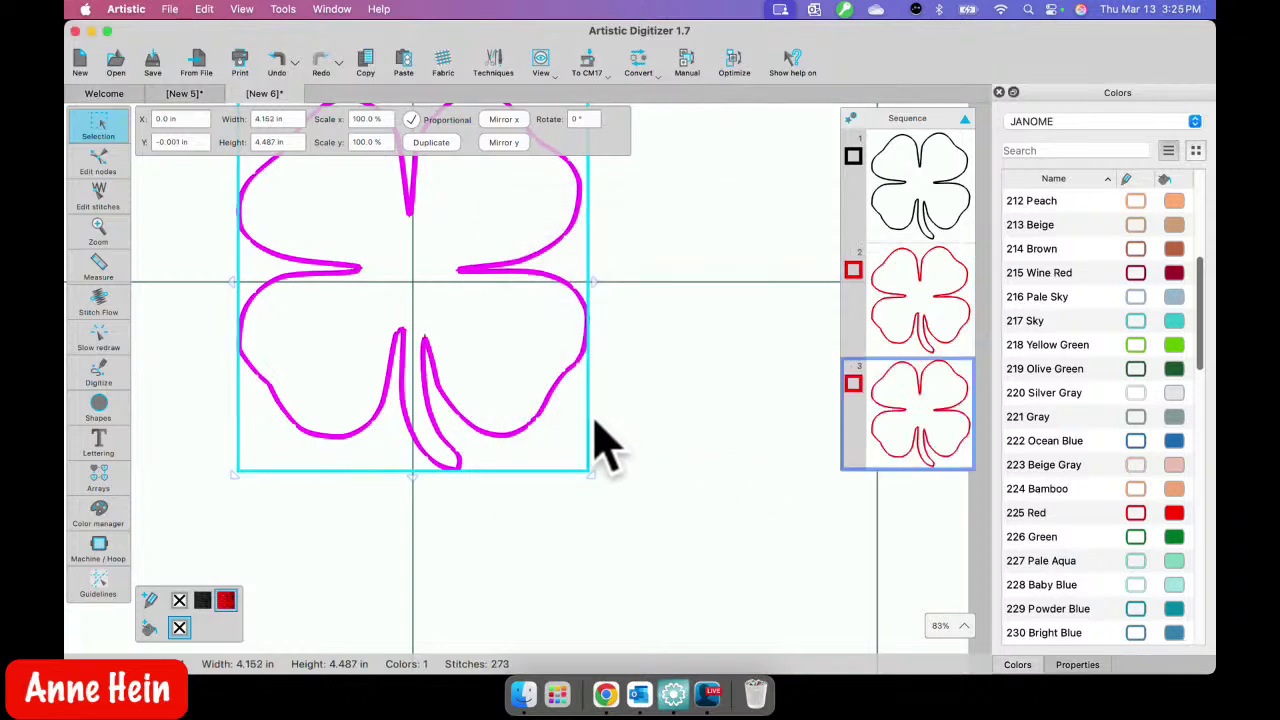
# - Color the new border's outline 229 Powder Blue and inspect its offset from the red outline up close
pyautogui.click(1135, 608)
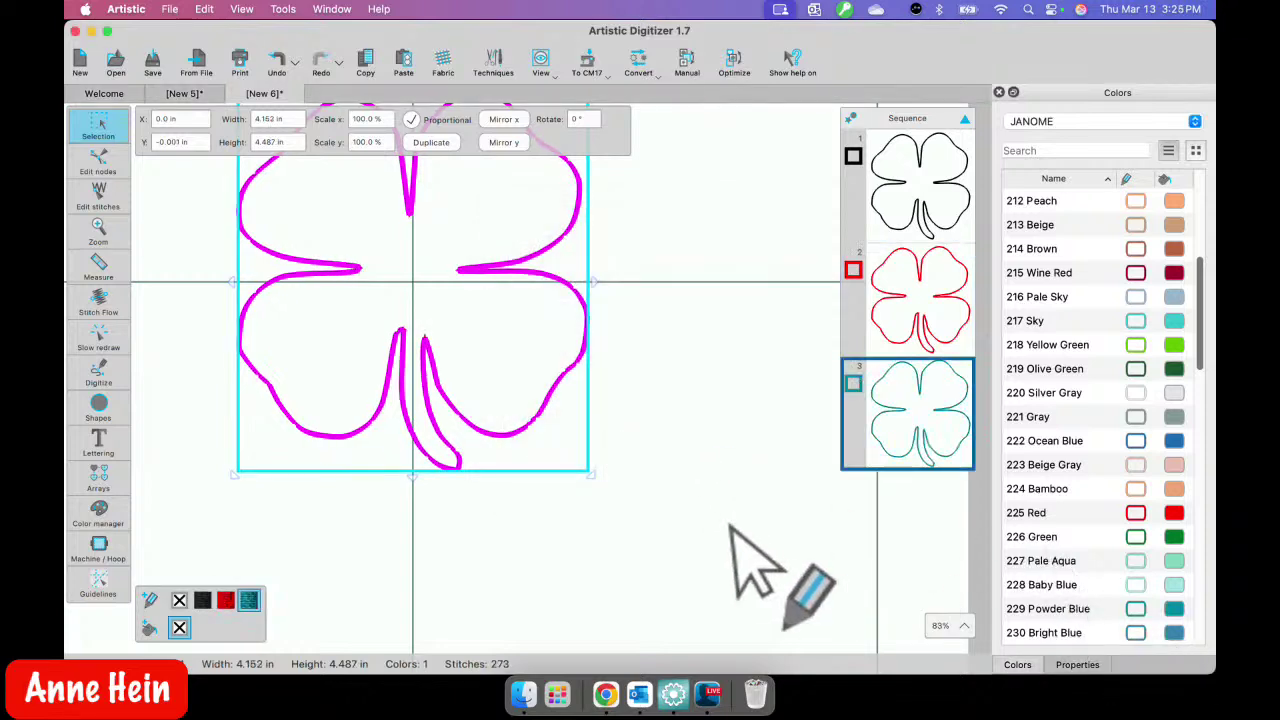
pyautogui.scroll(10, 528, 451)
pyautogui.click(610, 455)
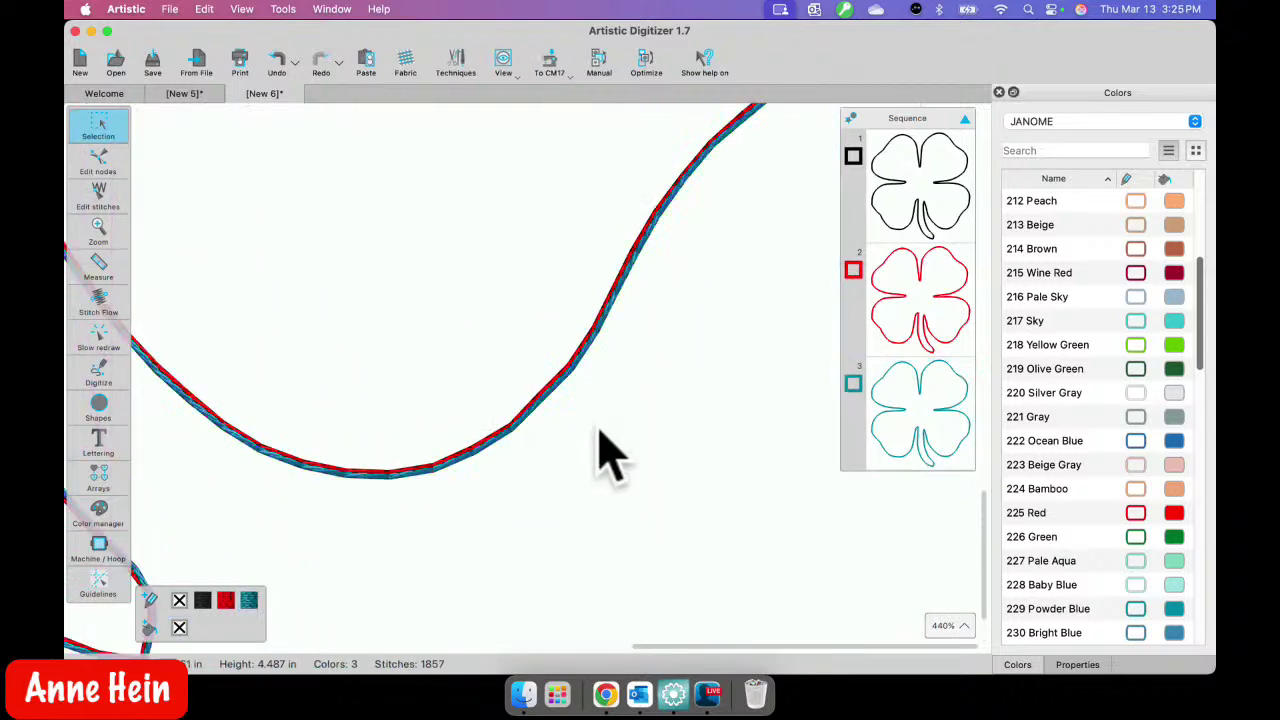
pyautogui.scroll(6, 598, 455)
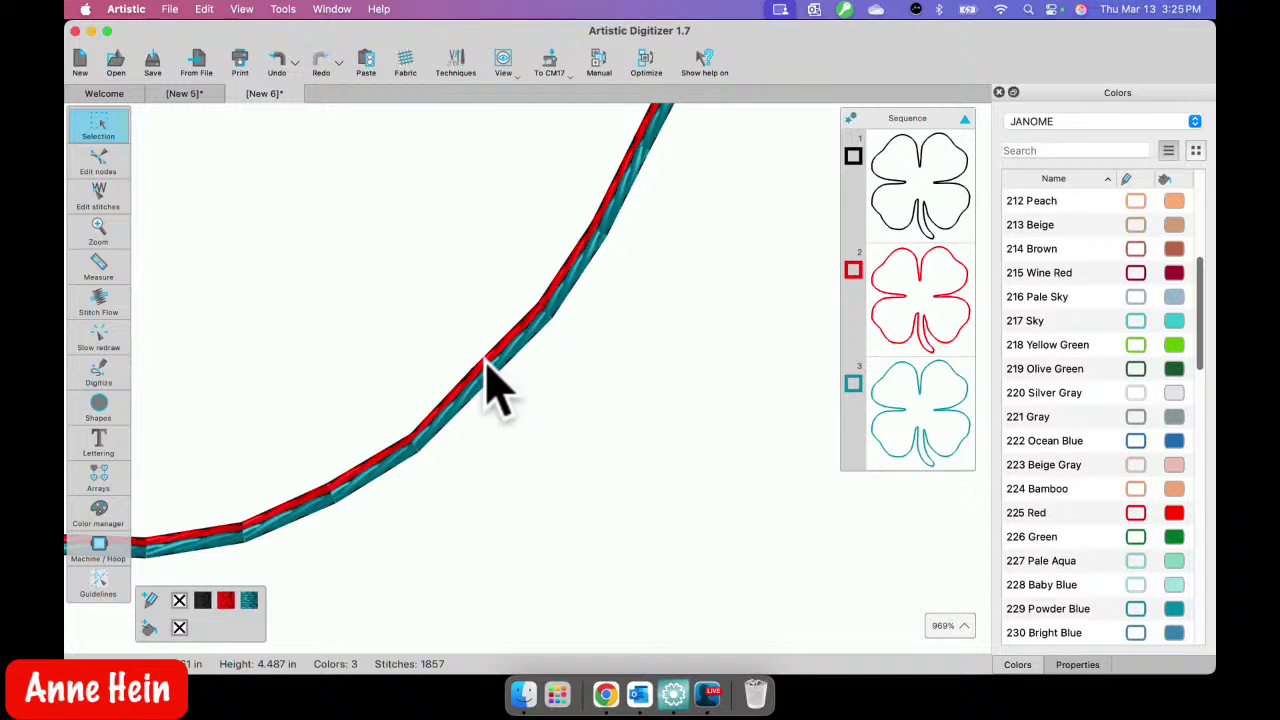
pyautogui.scroll(-3, 500, 410)
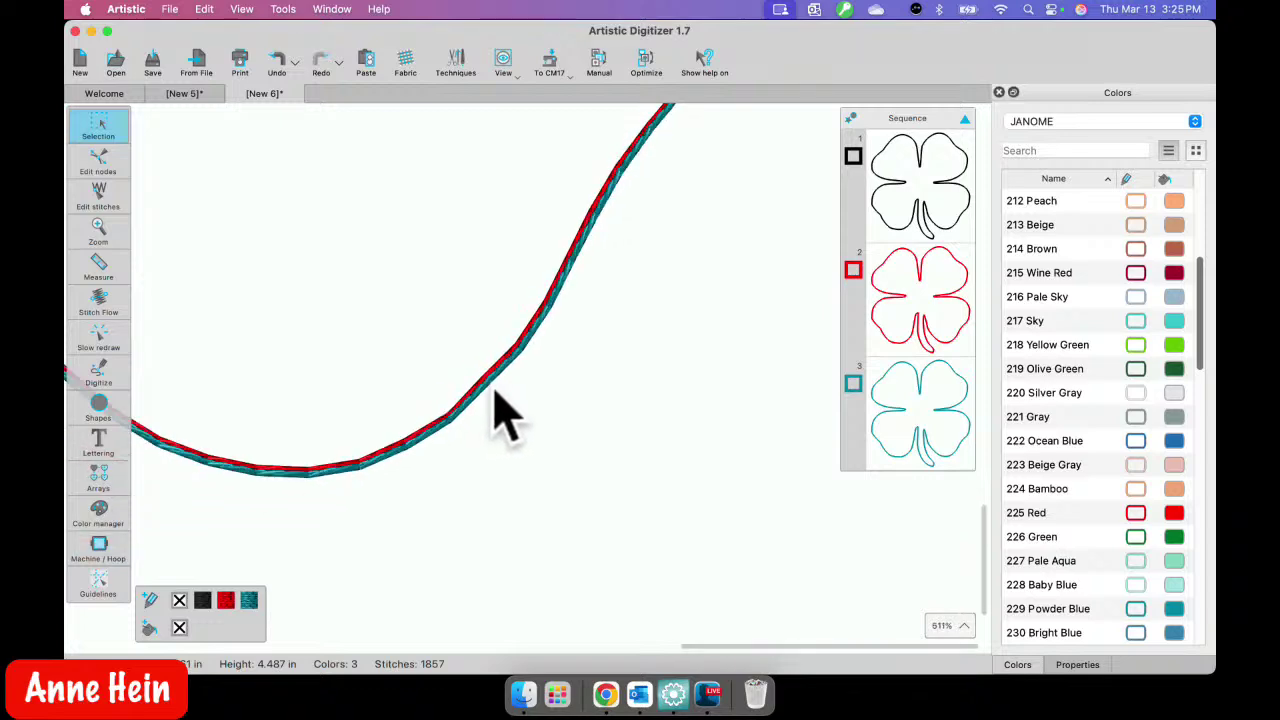
# - Copy and paste the powder blue clover outline, and color the copy's outline 218 Yellow Green
pyautogui.scroll(-7, 494, 390)
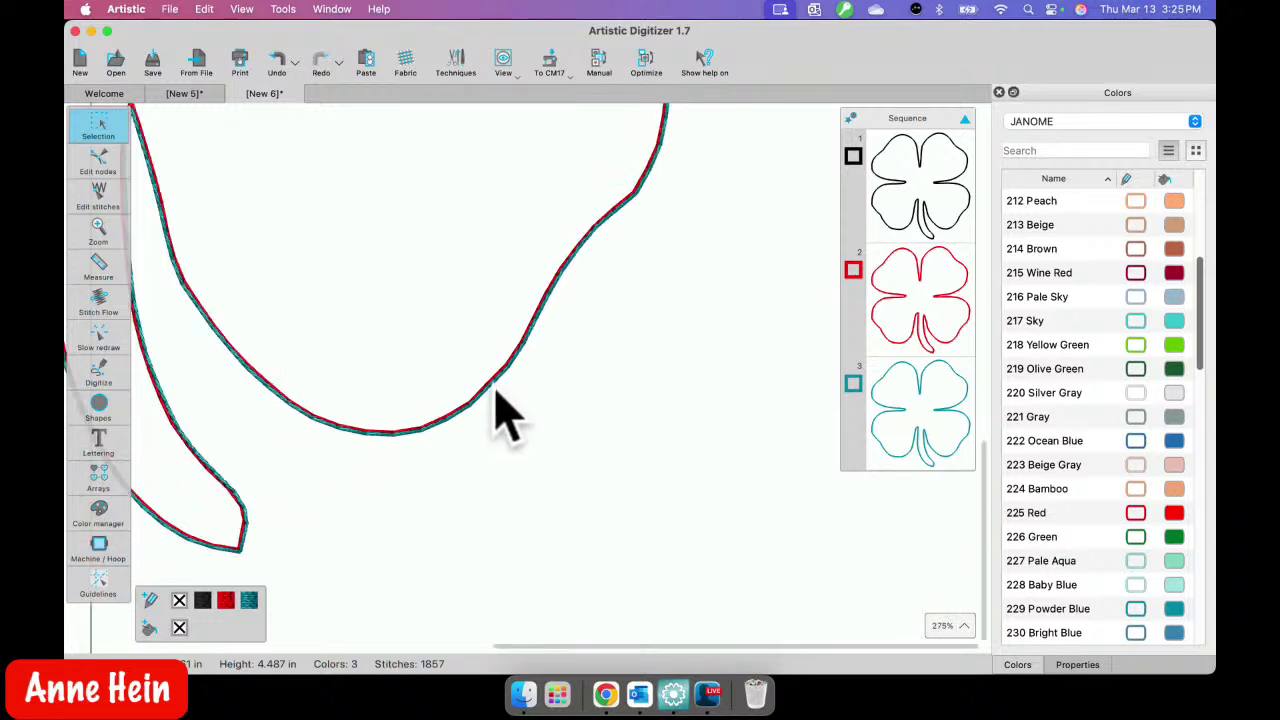
pyautogui.click(902, 440)
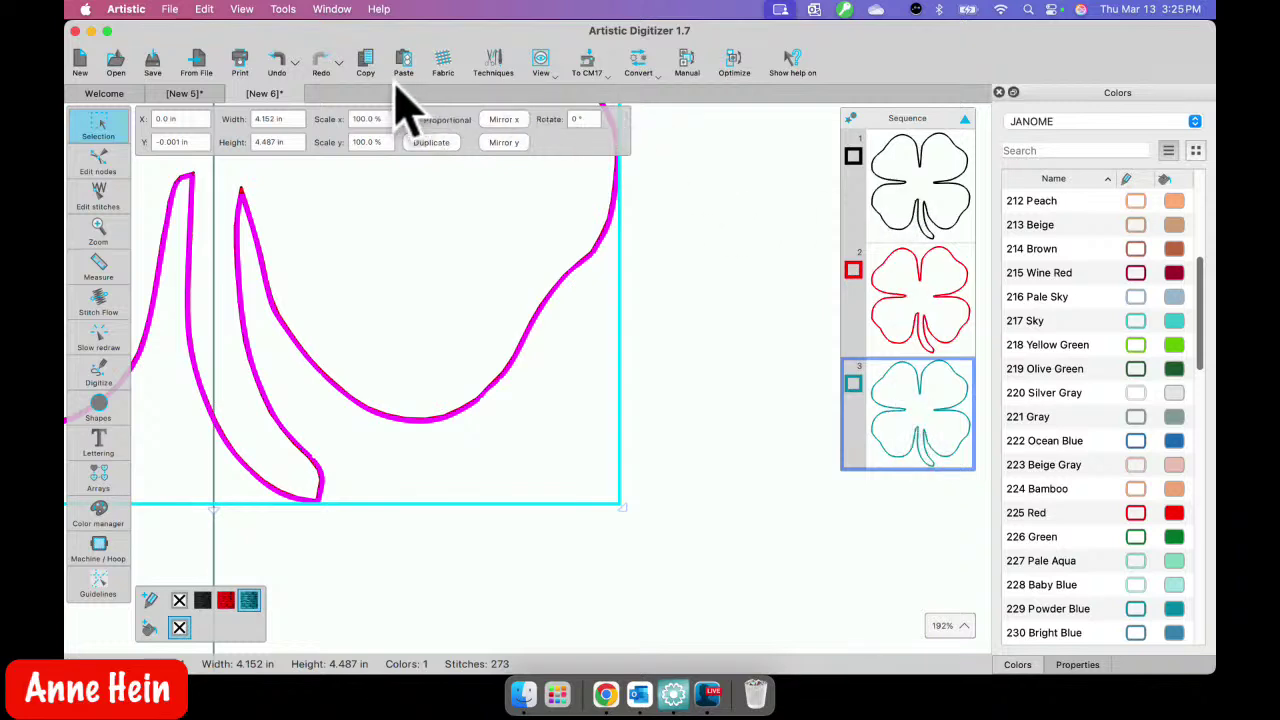
pyautogui.click(363, 70)
pyautogui.click(405, 70)
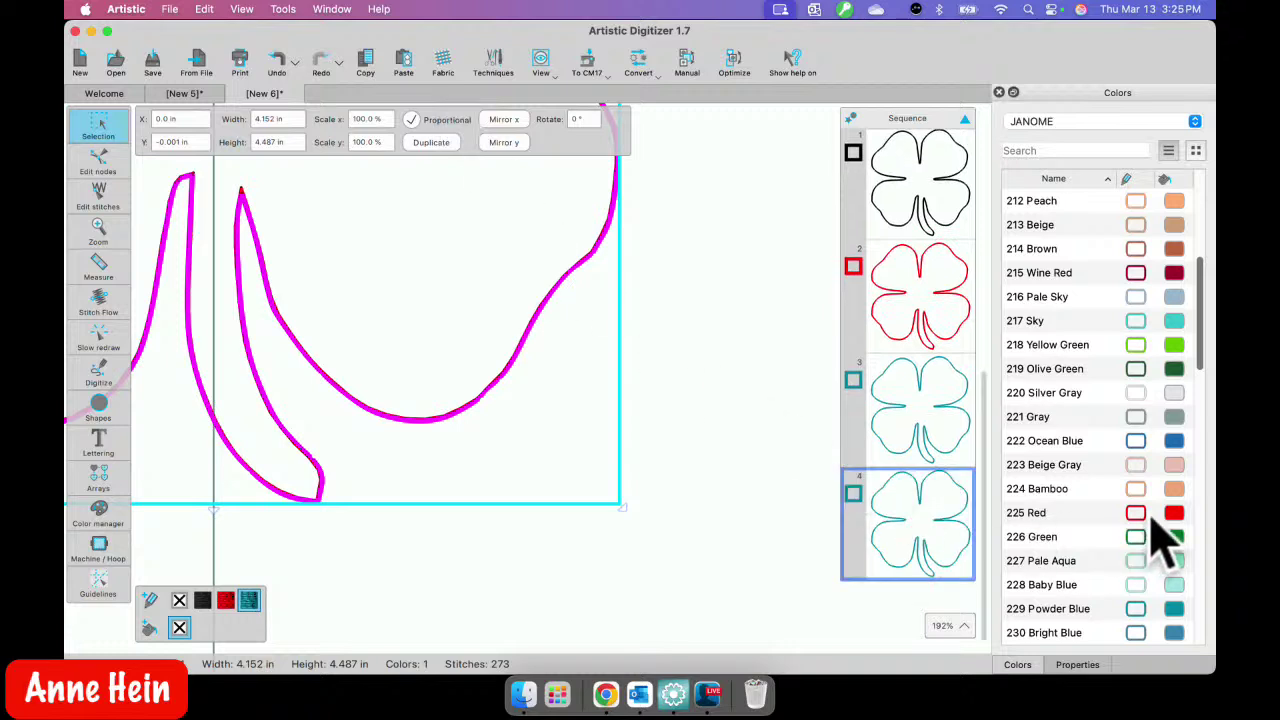
pyautogui.click(1150, 346)
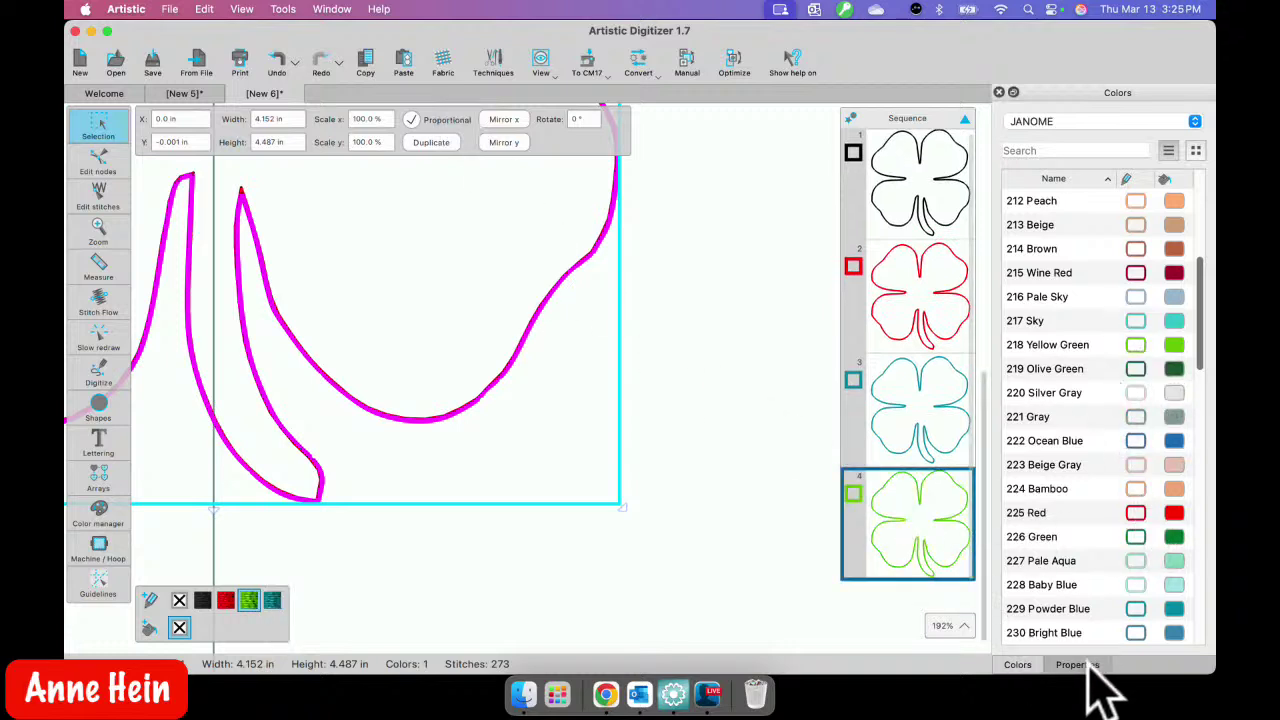
# - Change the yellow green clover outline to Satin serial with an outline width of 3 in
pyautogui.click(1077, 664)
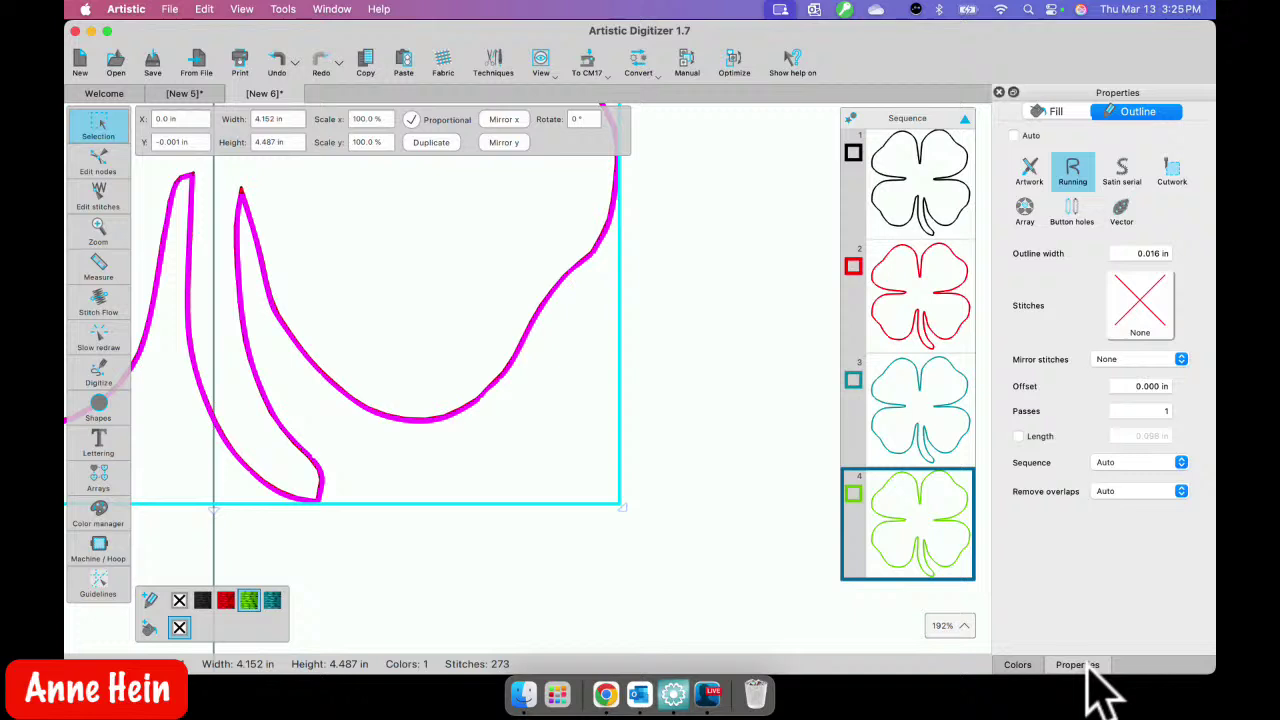
pyautogui.click(1124, 172)
pyautogui.click(1150, 255)
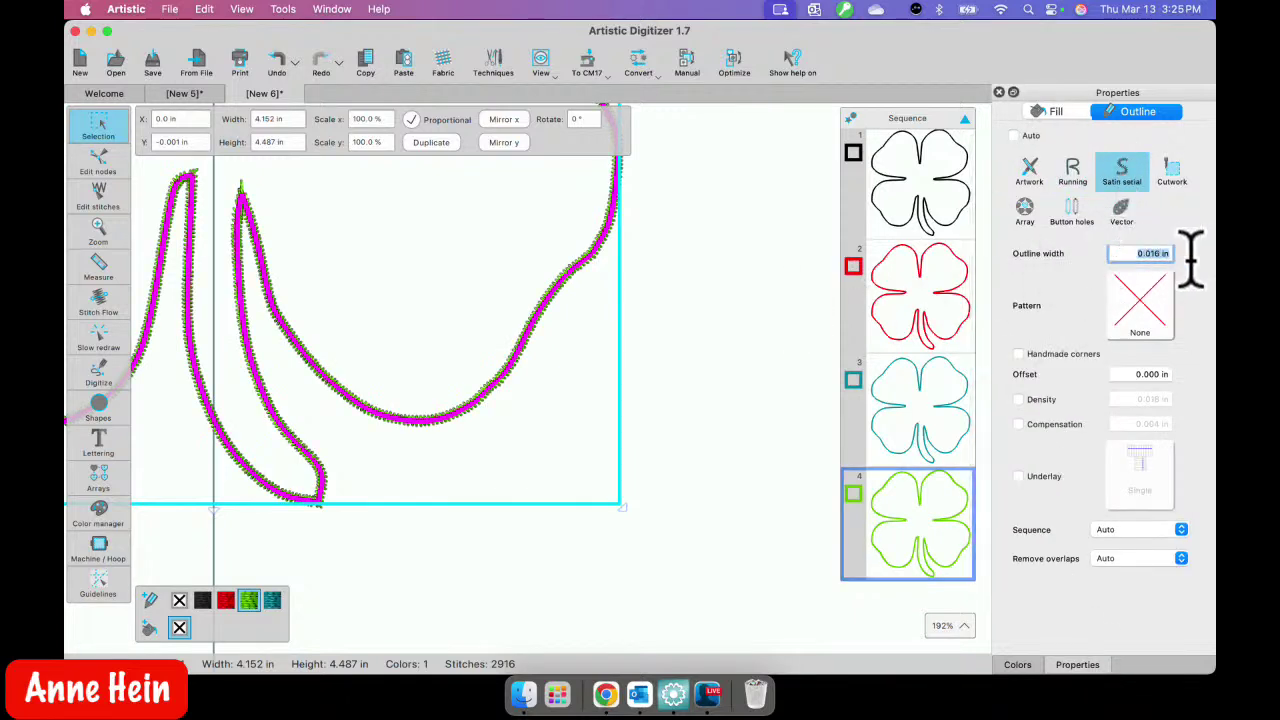
pyautogui.write('3')
pyautogui.press('Return')
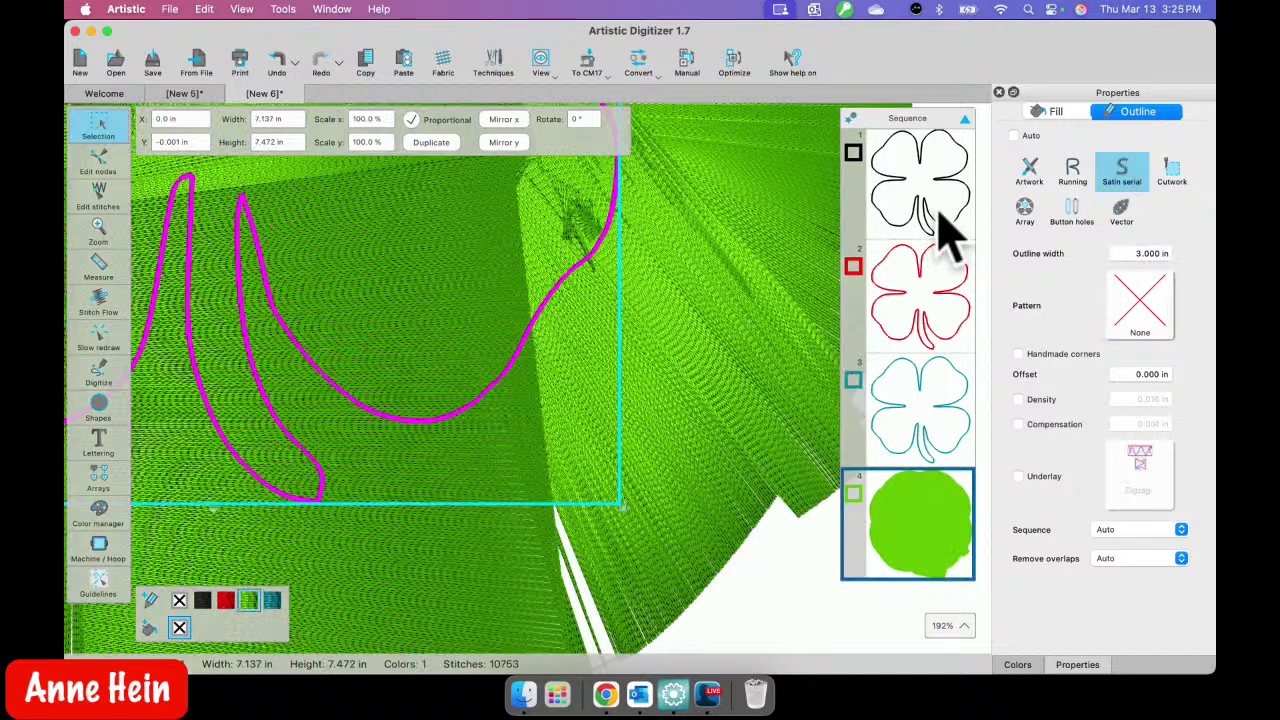
# - Set the satin clover border's outline width to 3 mm, deselect it and check the whole design in the hoop
pyautogui.click(1140, 256)
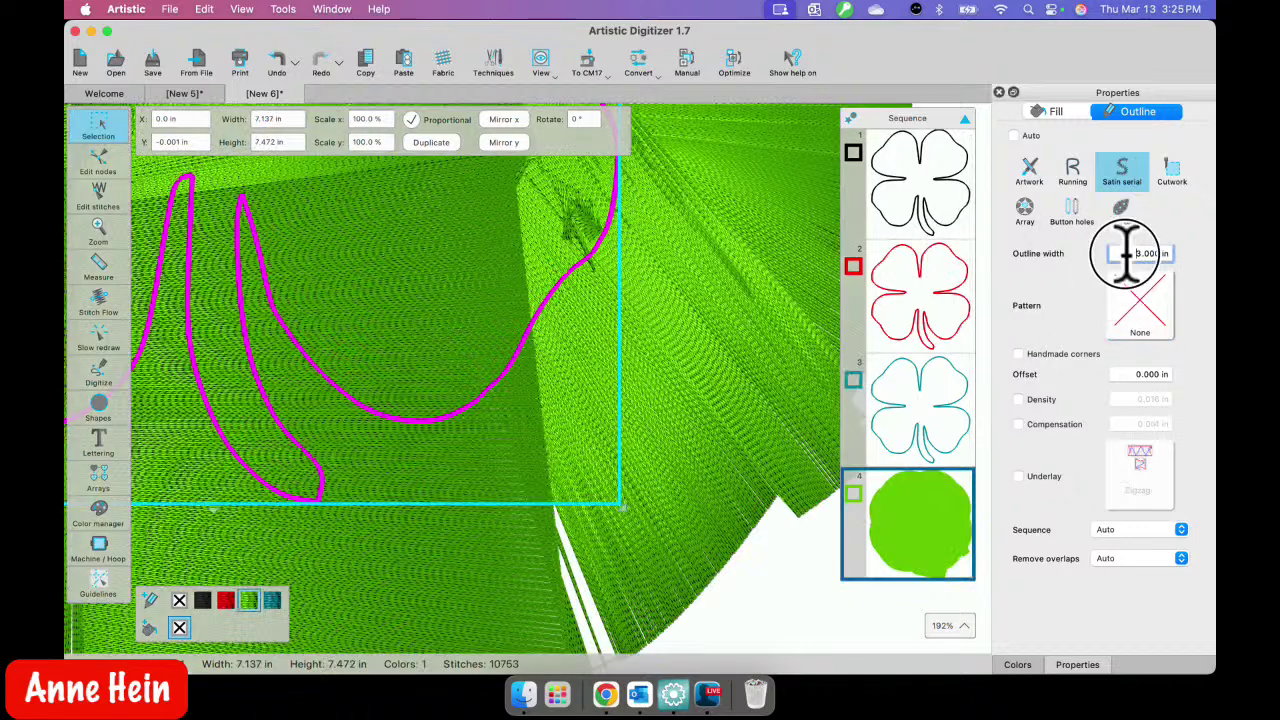
pyautogui.write('3')
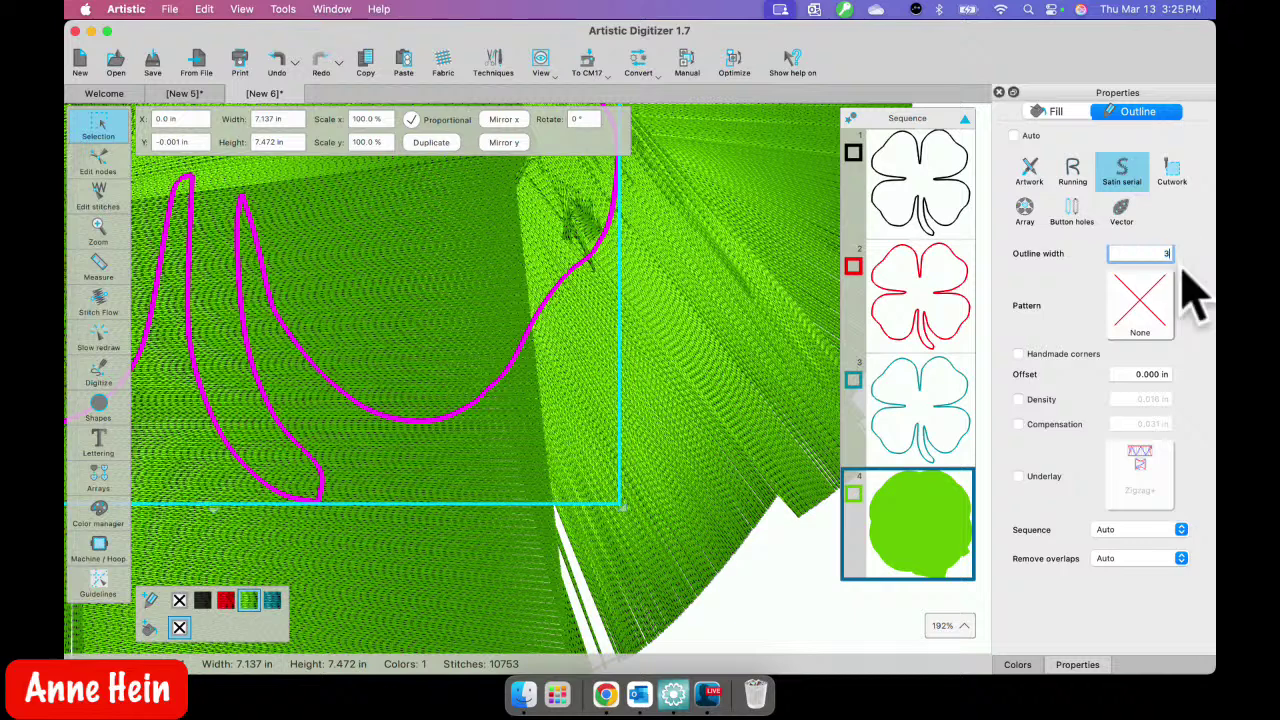
pyautogui.write('.')
pyautogui.write('mm')
pyautogui.press('Return')
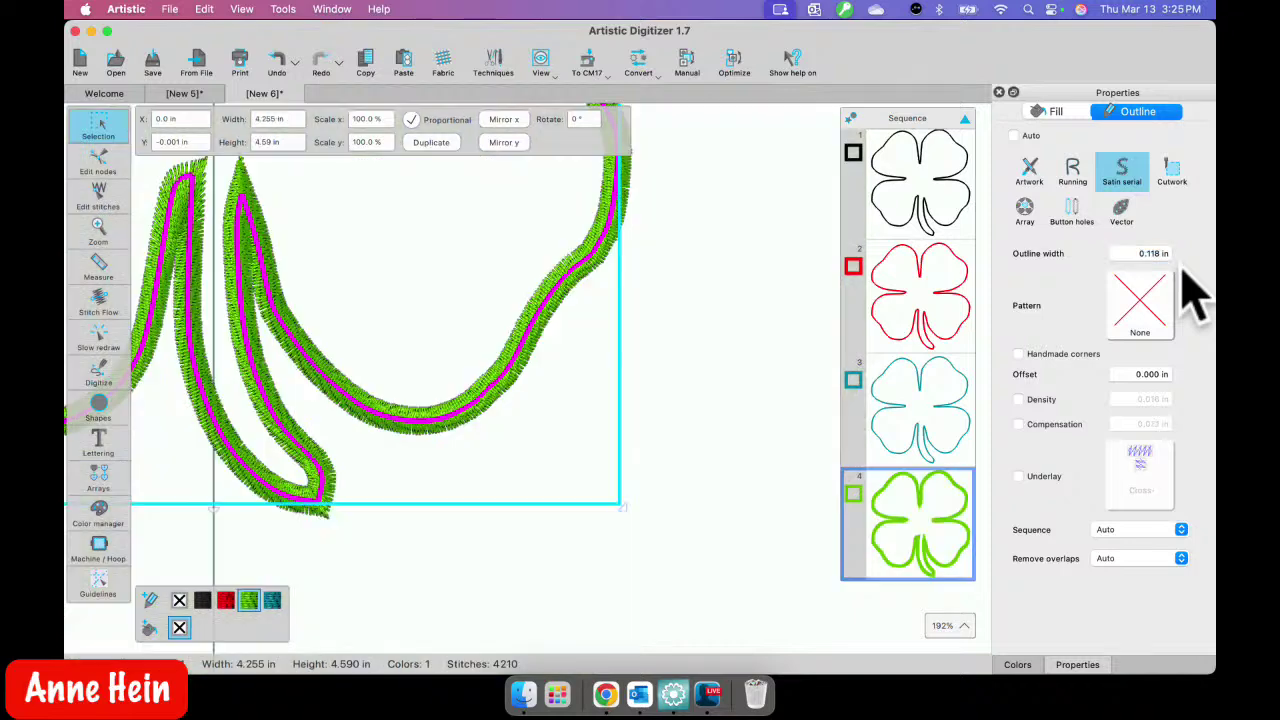
pyautogui.click(742, 448)
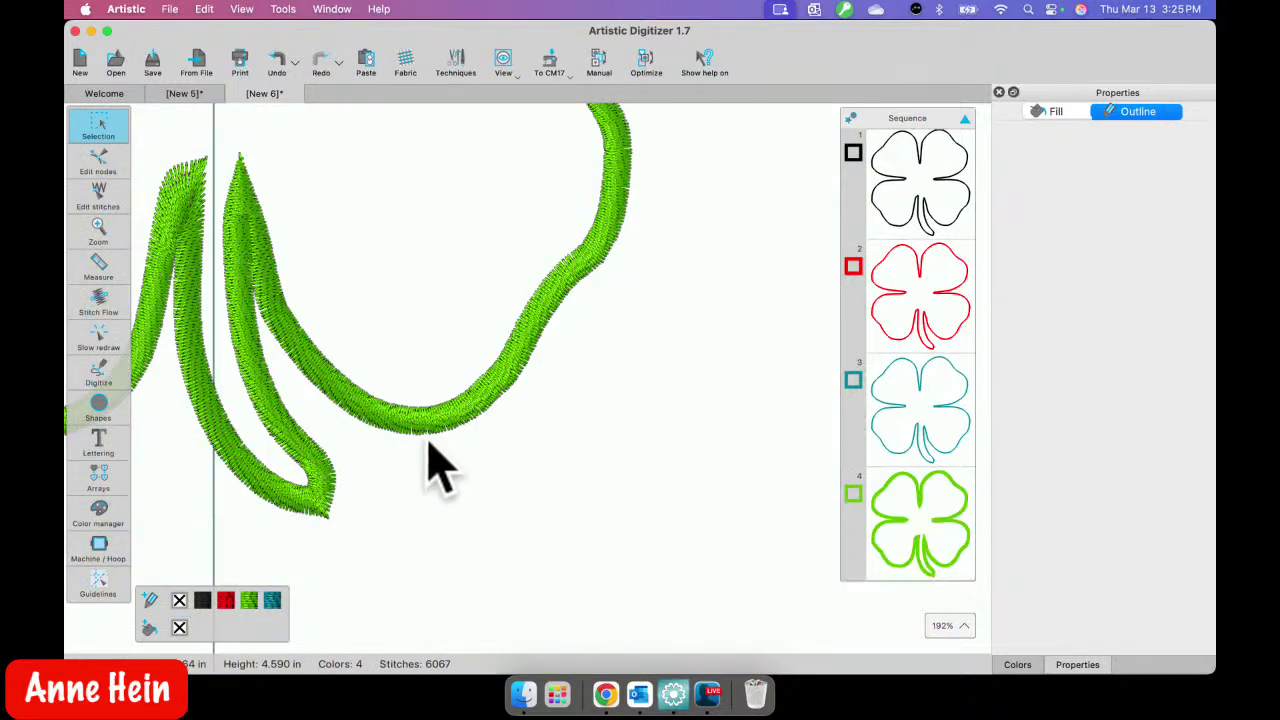
pyautogui.scroll(-5, 440, 470)
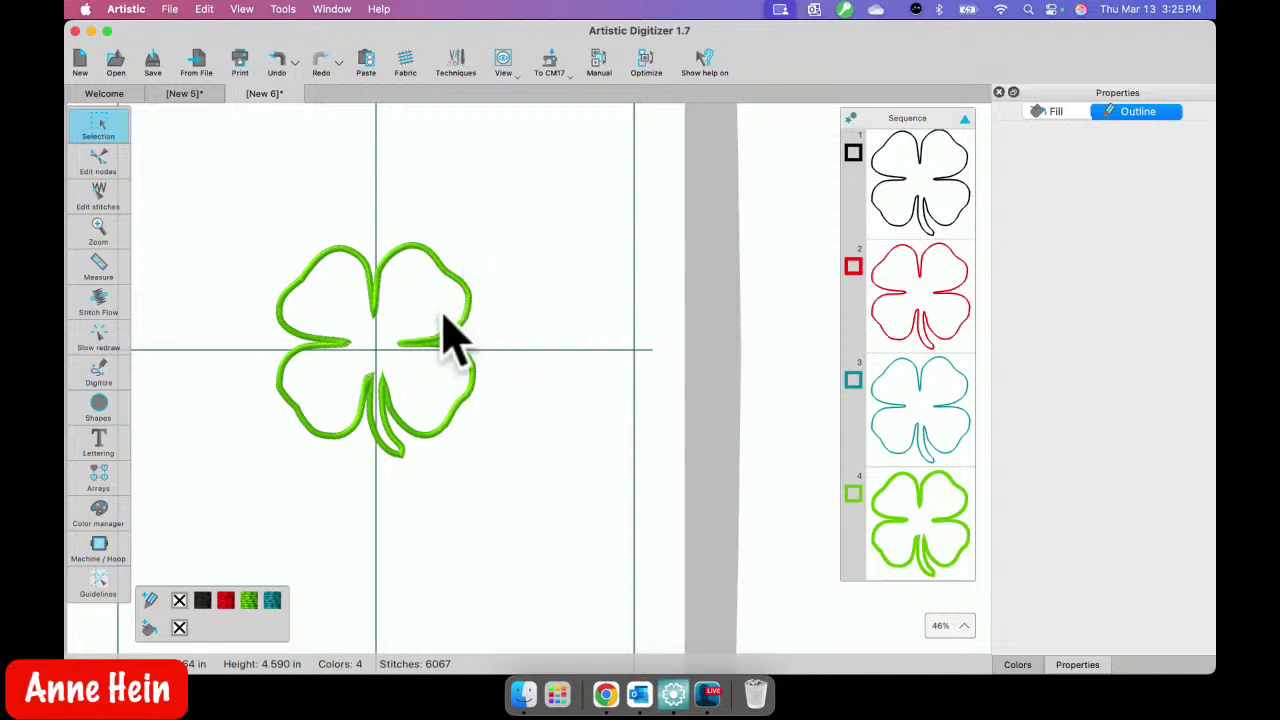
pyautogui.scroll(-3, 445, 322)
pyautogui.scroll(-2, 444, 320)
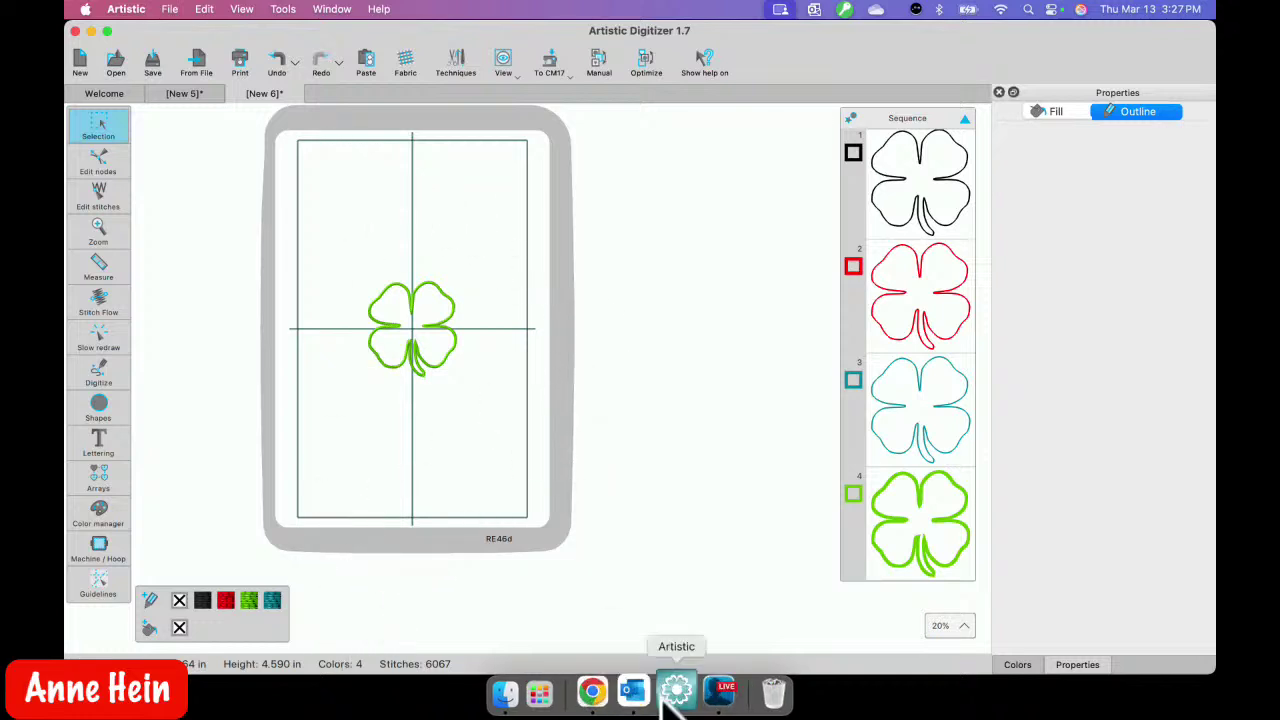
pyautogui.click(707, 692)
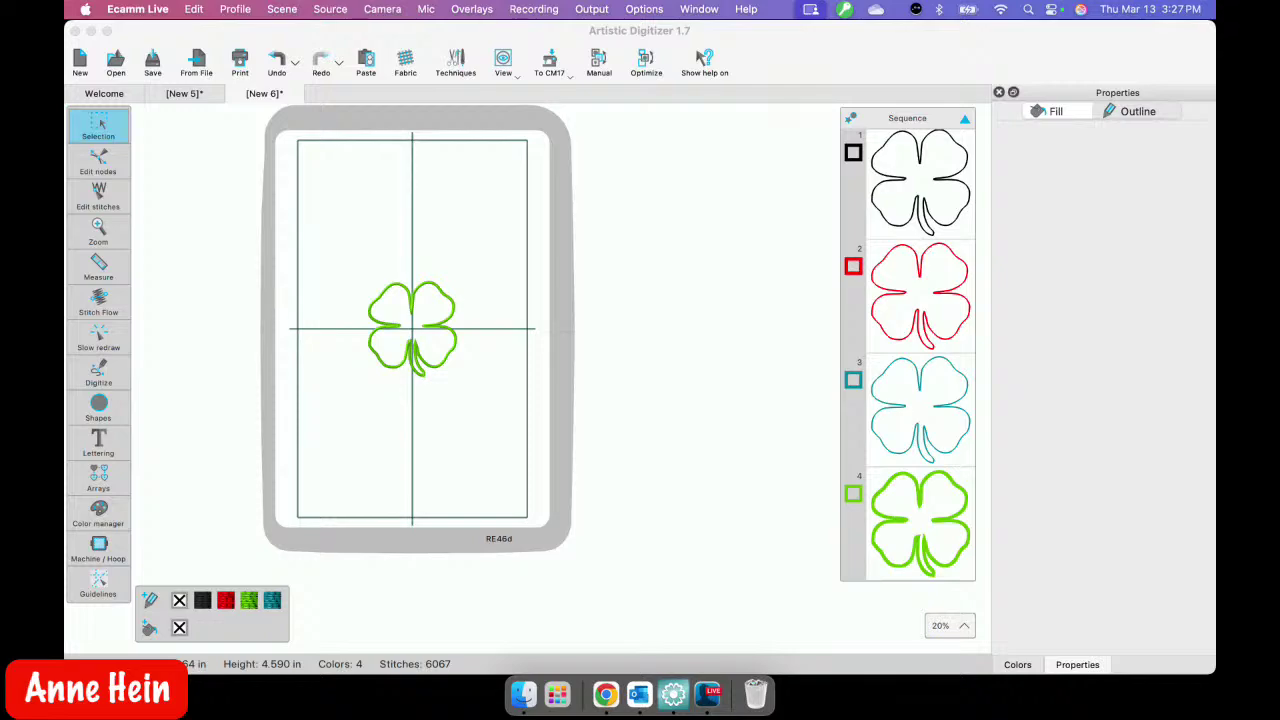